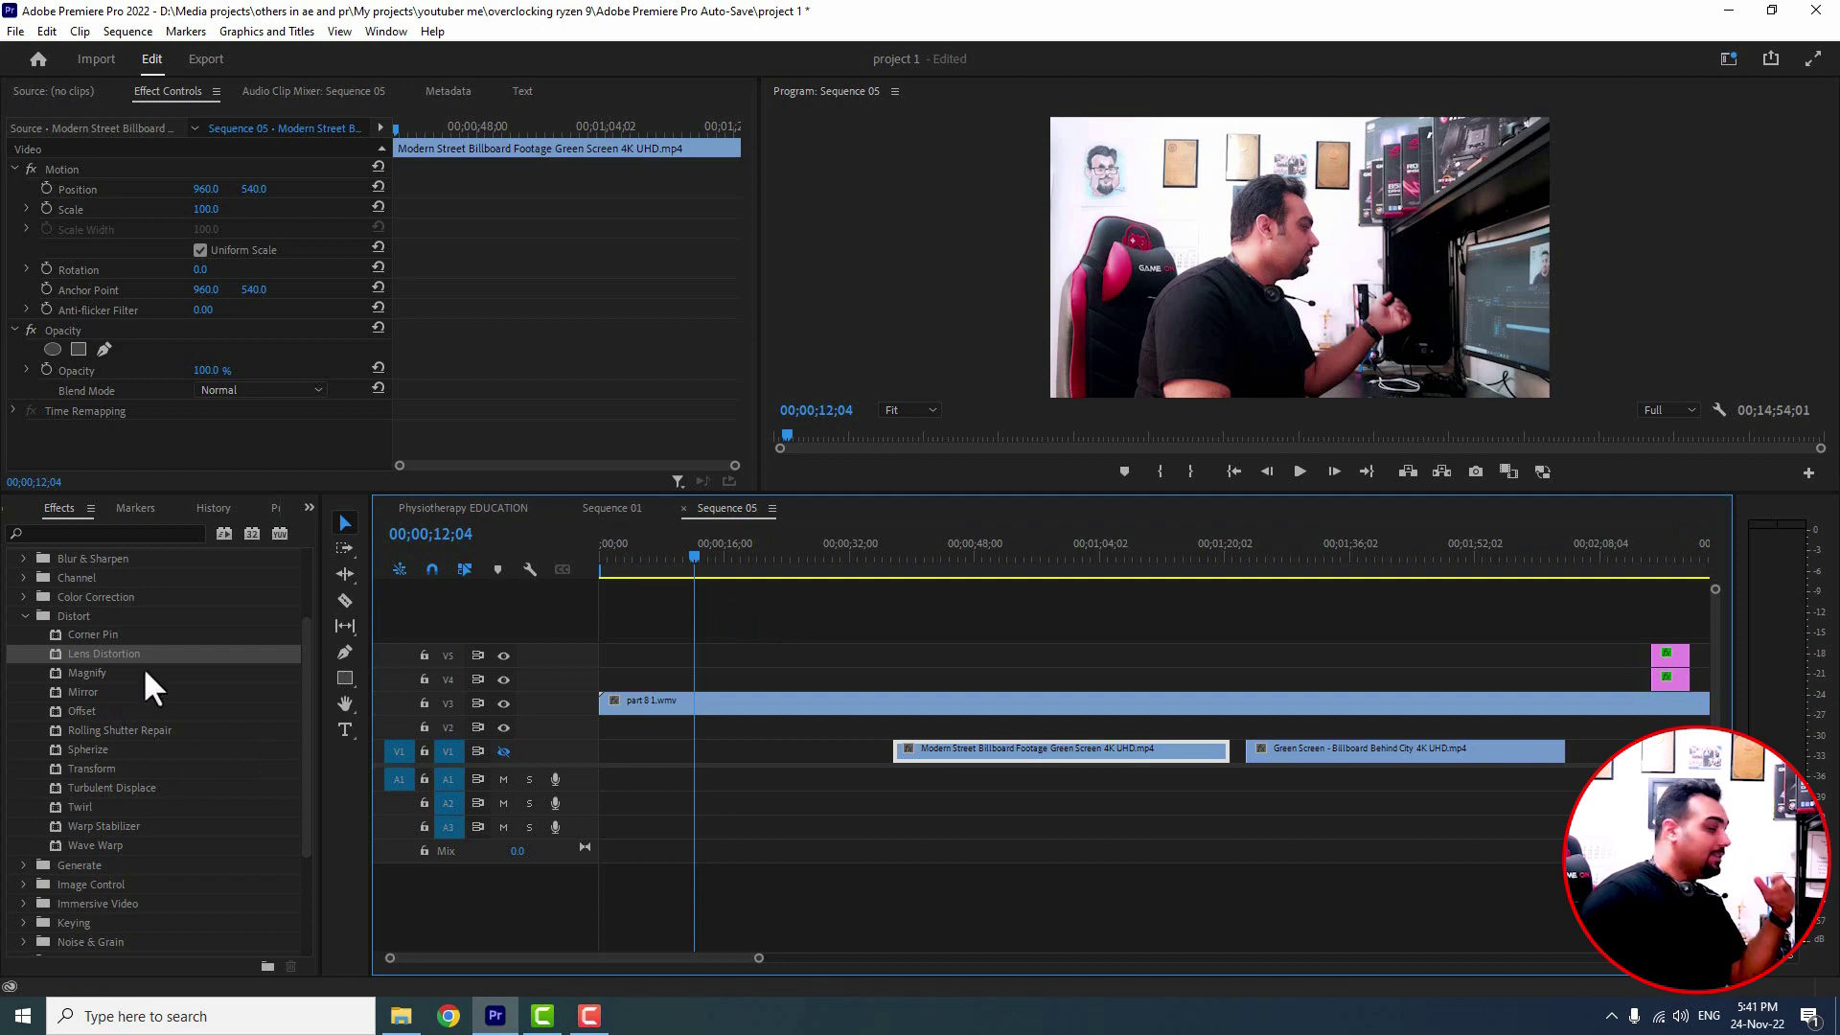
# Select the Corner Pin effect under Video Effects > Distort
pyautogui.click(91, 637)
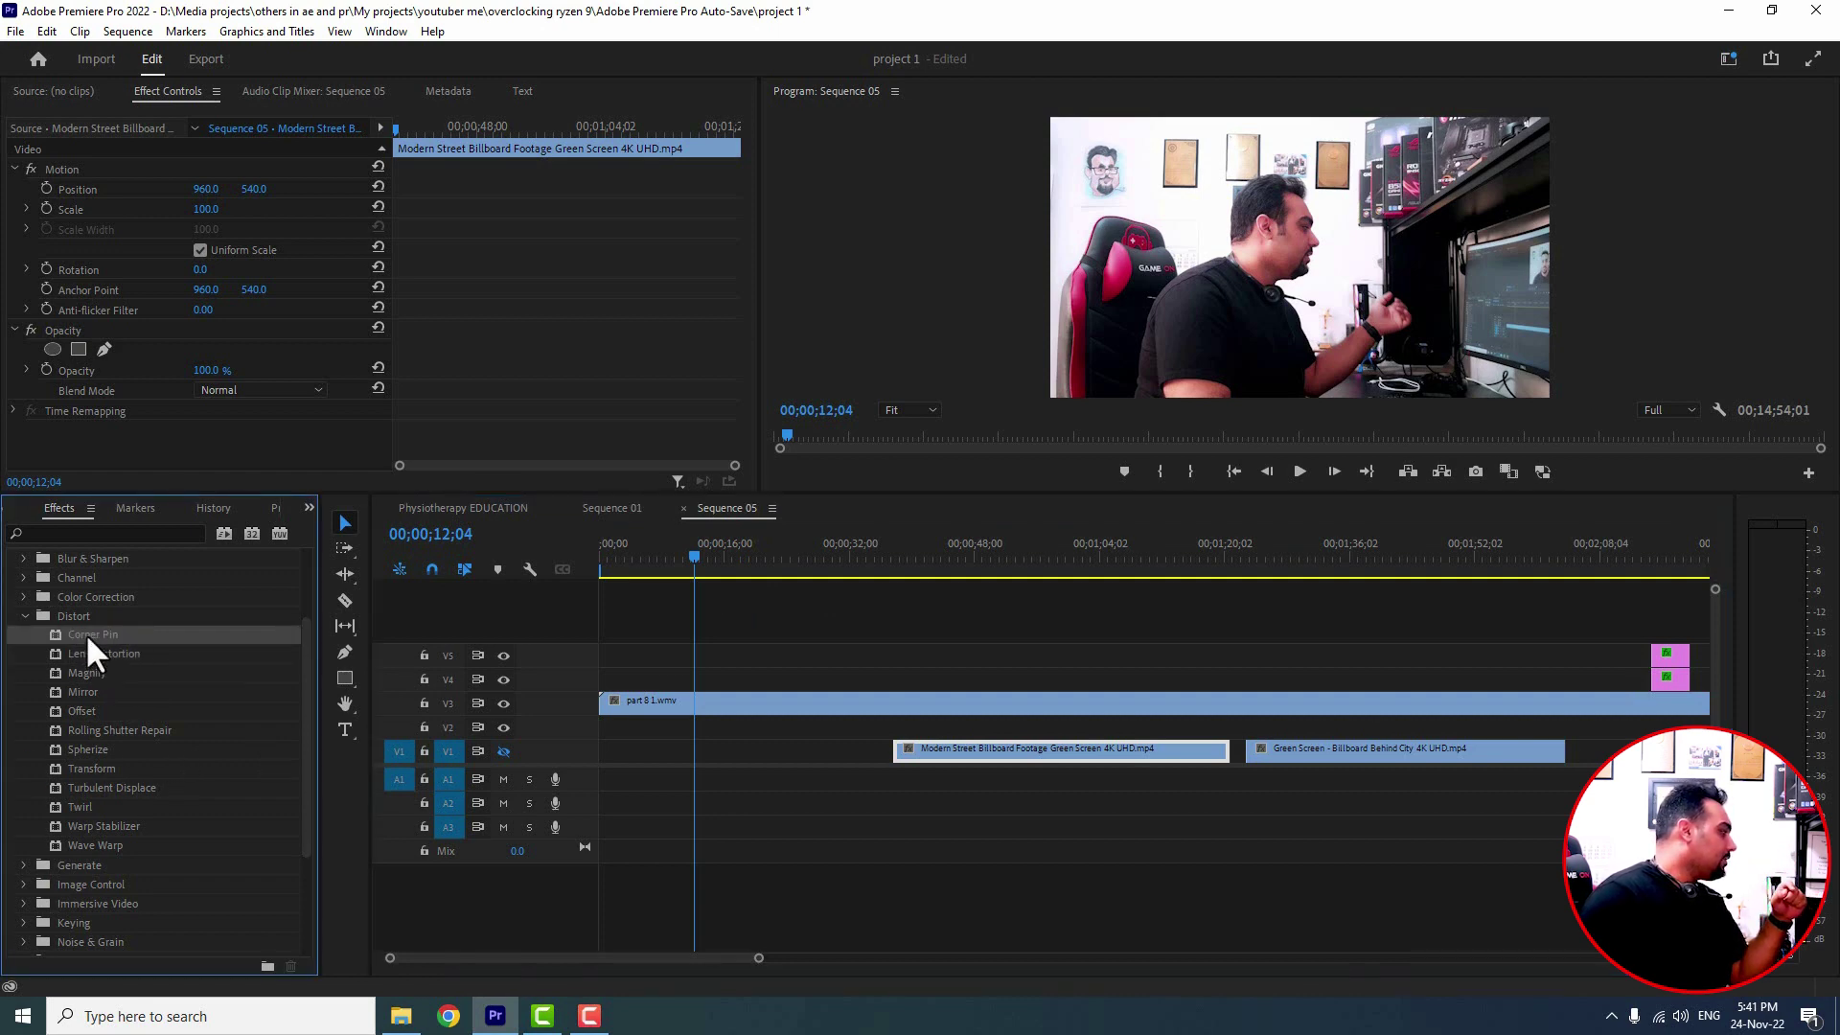
# Apply Corner Pin to the part 8 1.wmv clip on track V3
pyautogui.moveTo(91, 640); pyautogui.dragTo(697, 704)
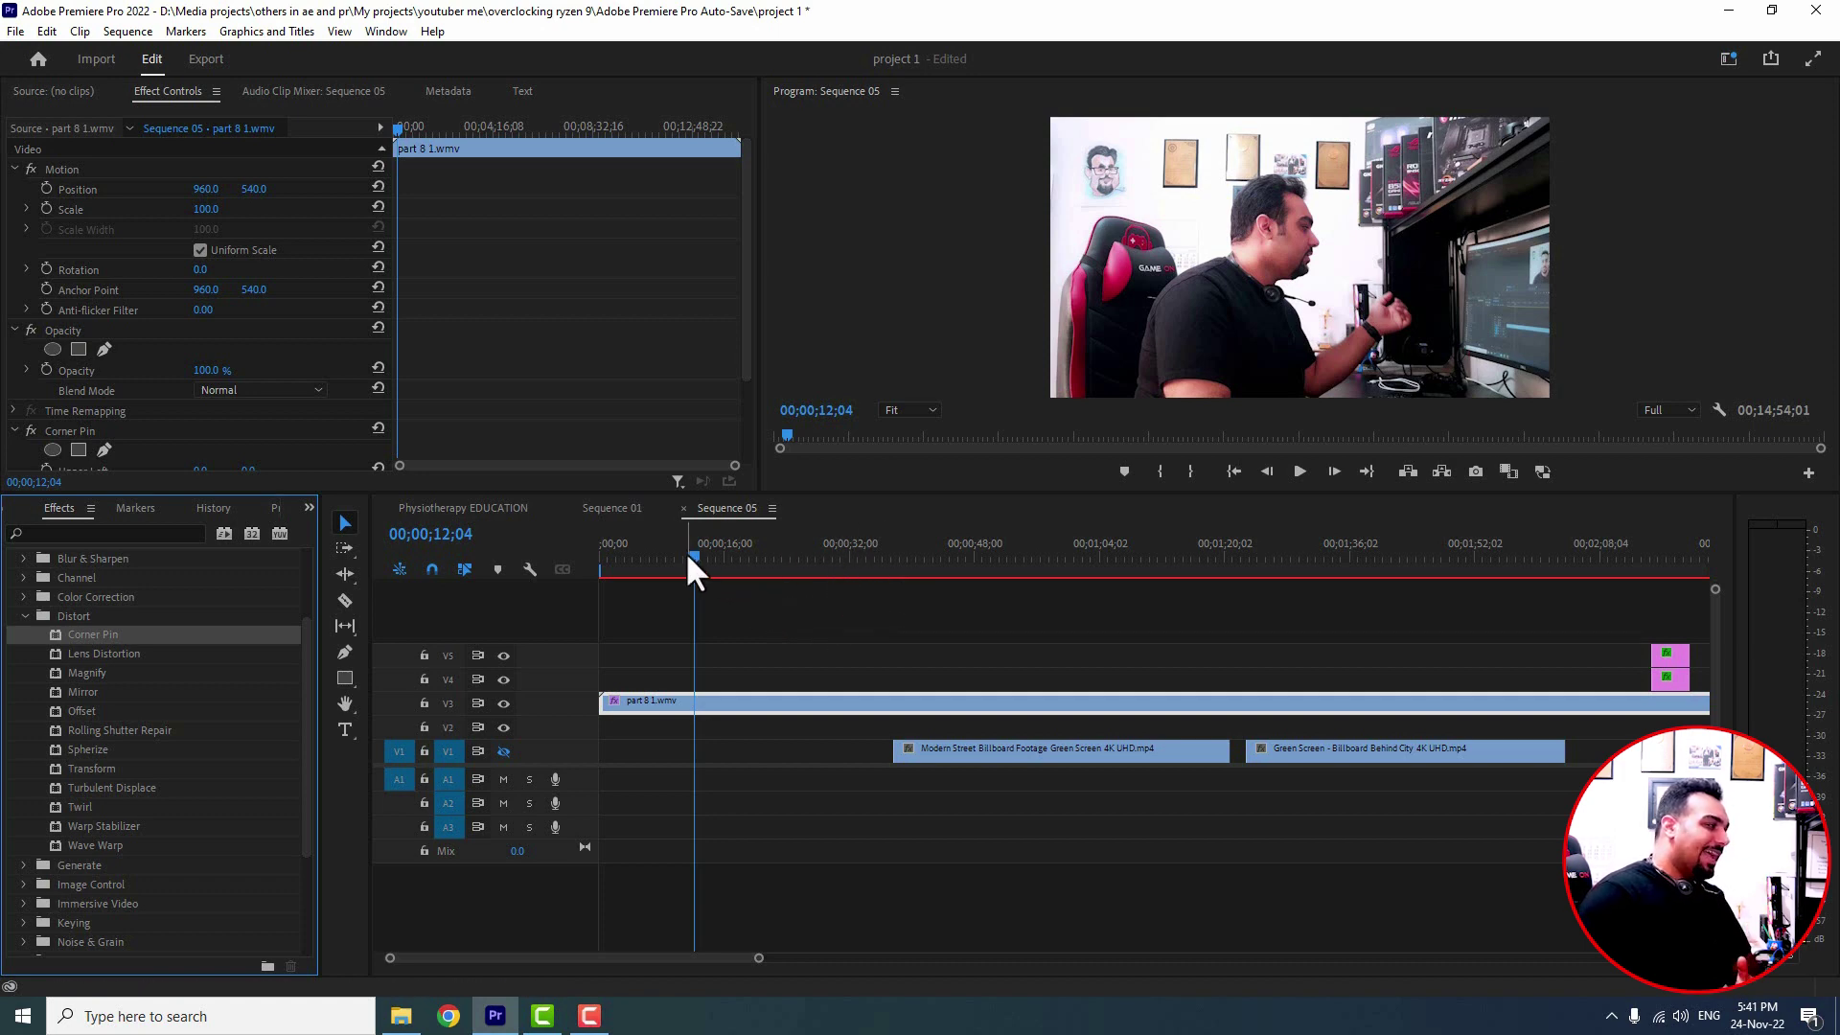
pyautogui.moveTo(693, 554)
pyautogui.mouseDown()
pyautogui.moveTo(652, 555)
pyautogui.moveTo(688, 552)
pyautogui.moveTo(669, 554)
pyautogui.mouseUp()
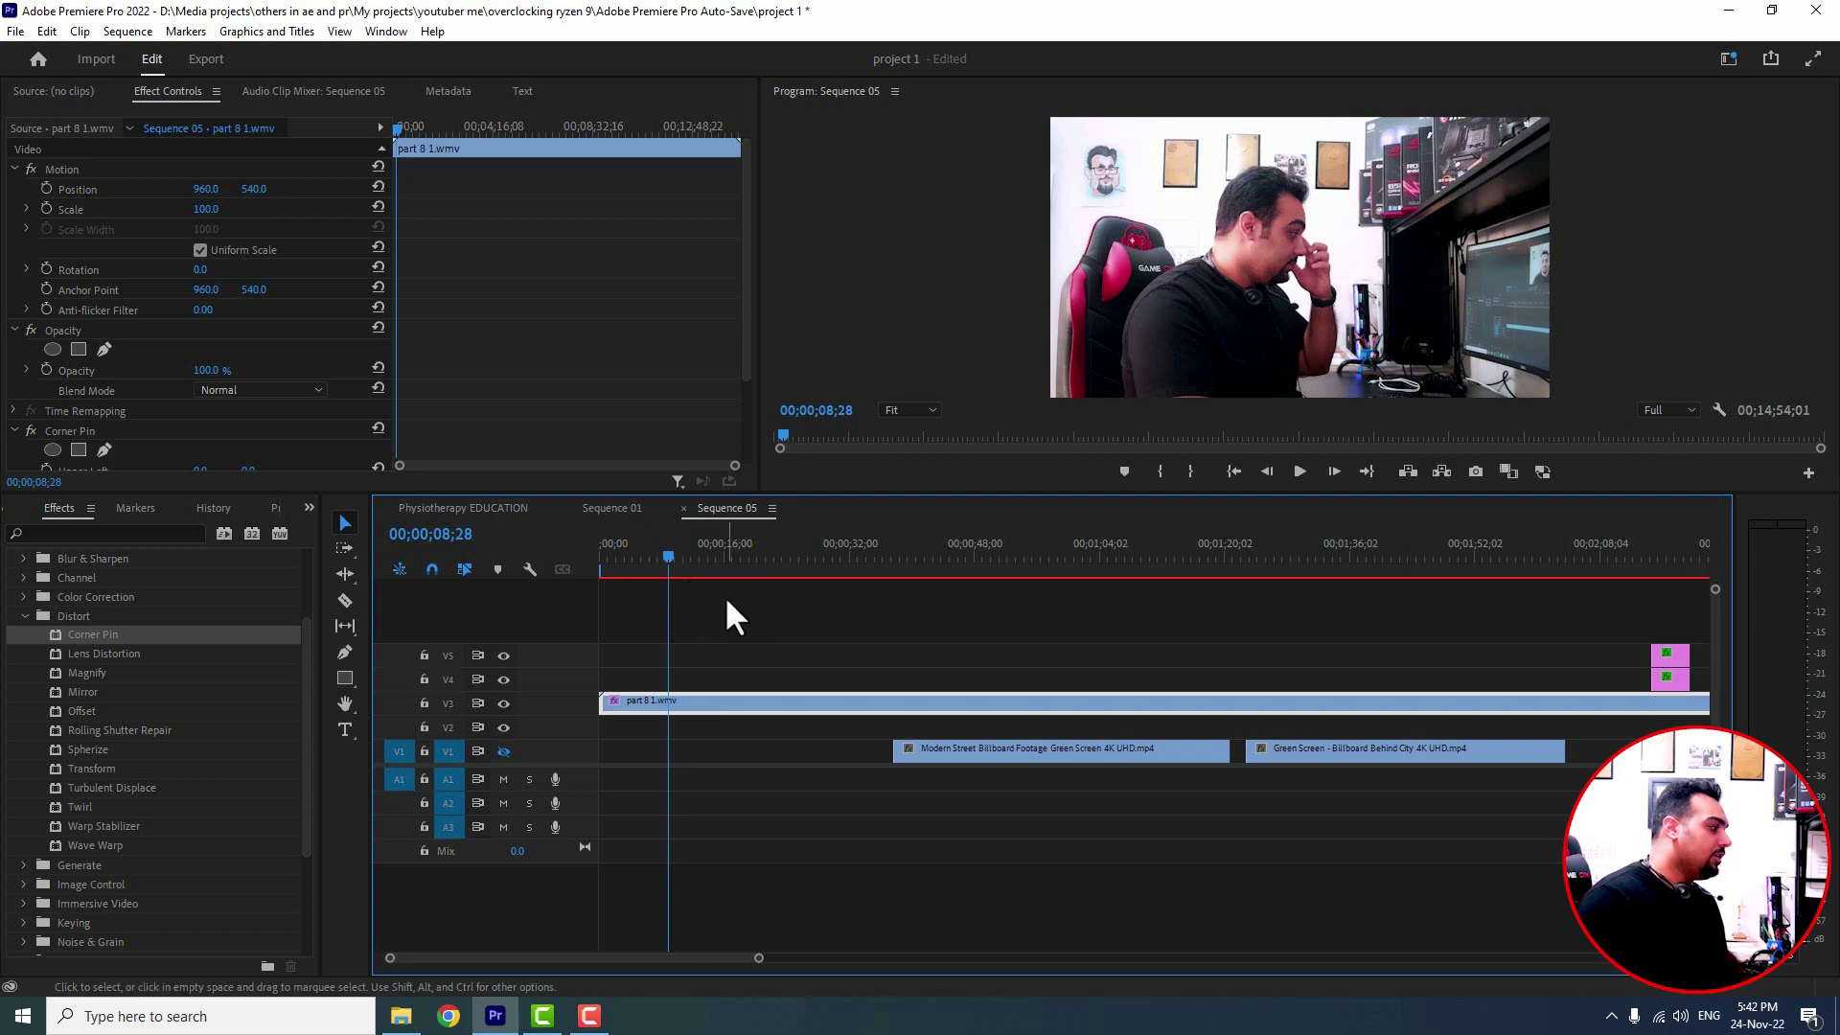
# Set the In point at 00;00;08;28 and the Out point at 00;00;32;11
pyautogui.press('i')
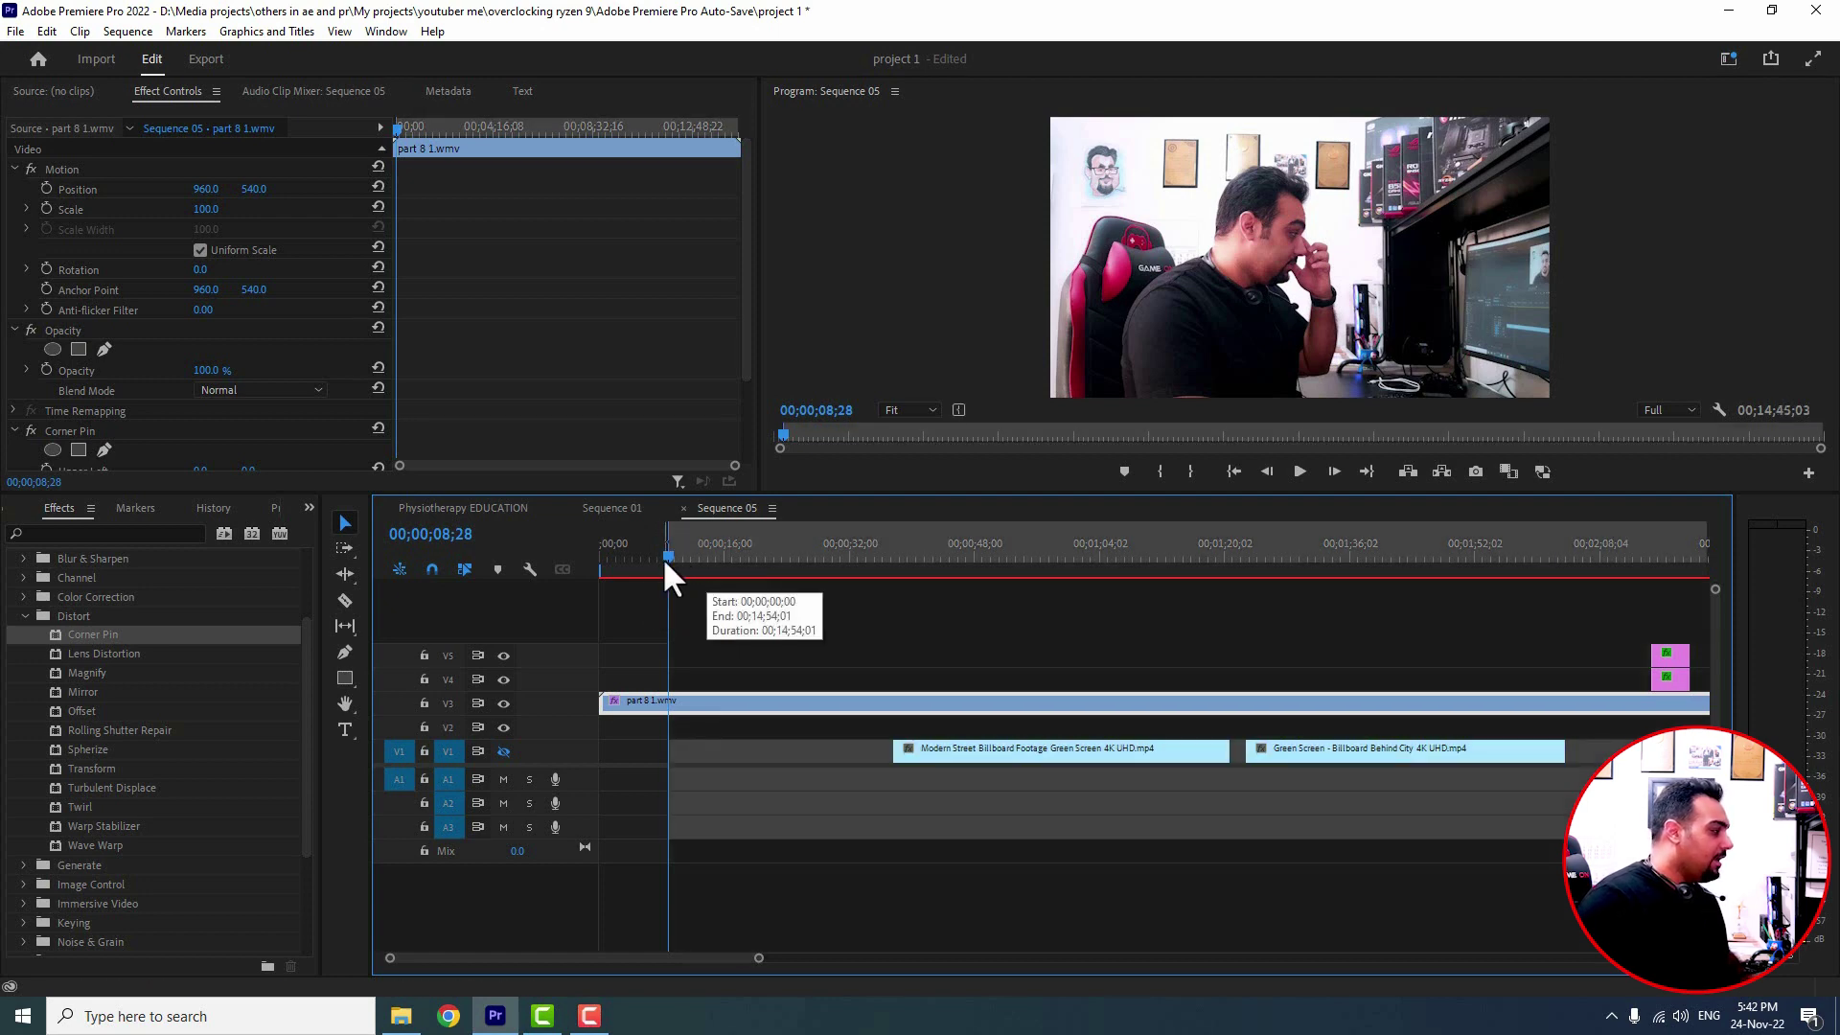
pyautogui.moveTo(665, 558); pyautogui.dragTo(850, 545)
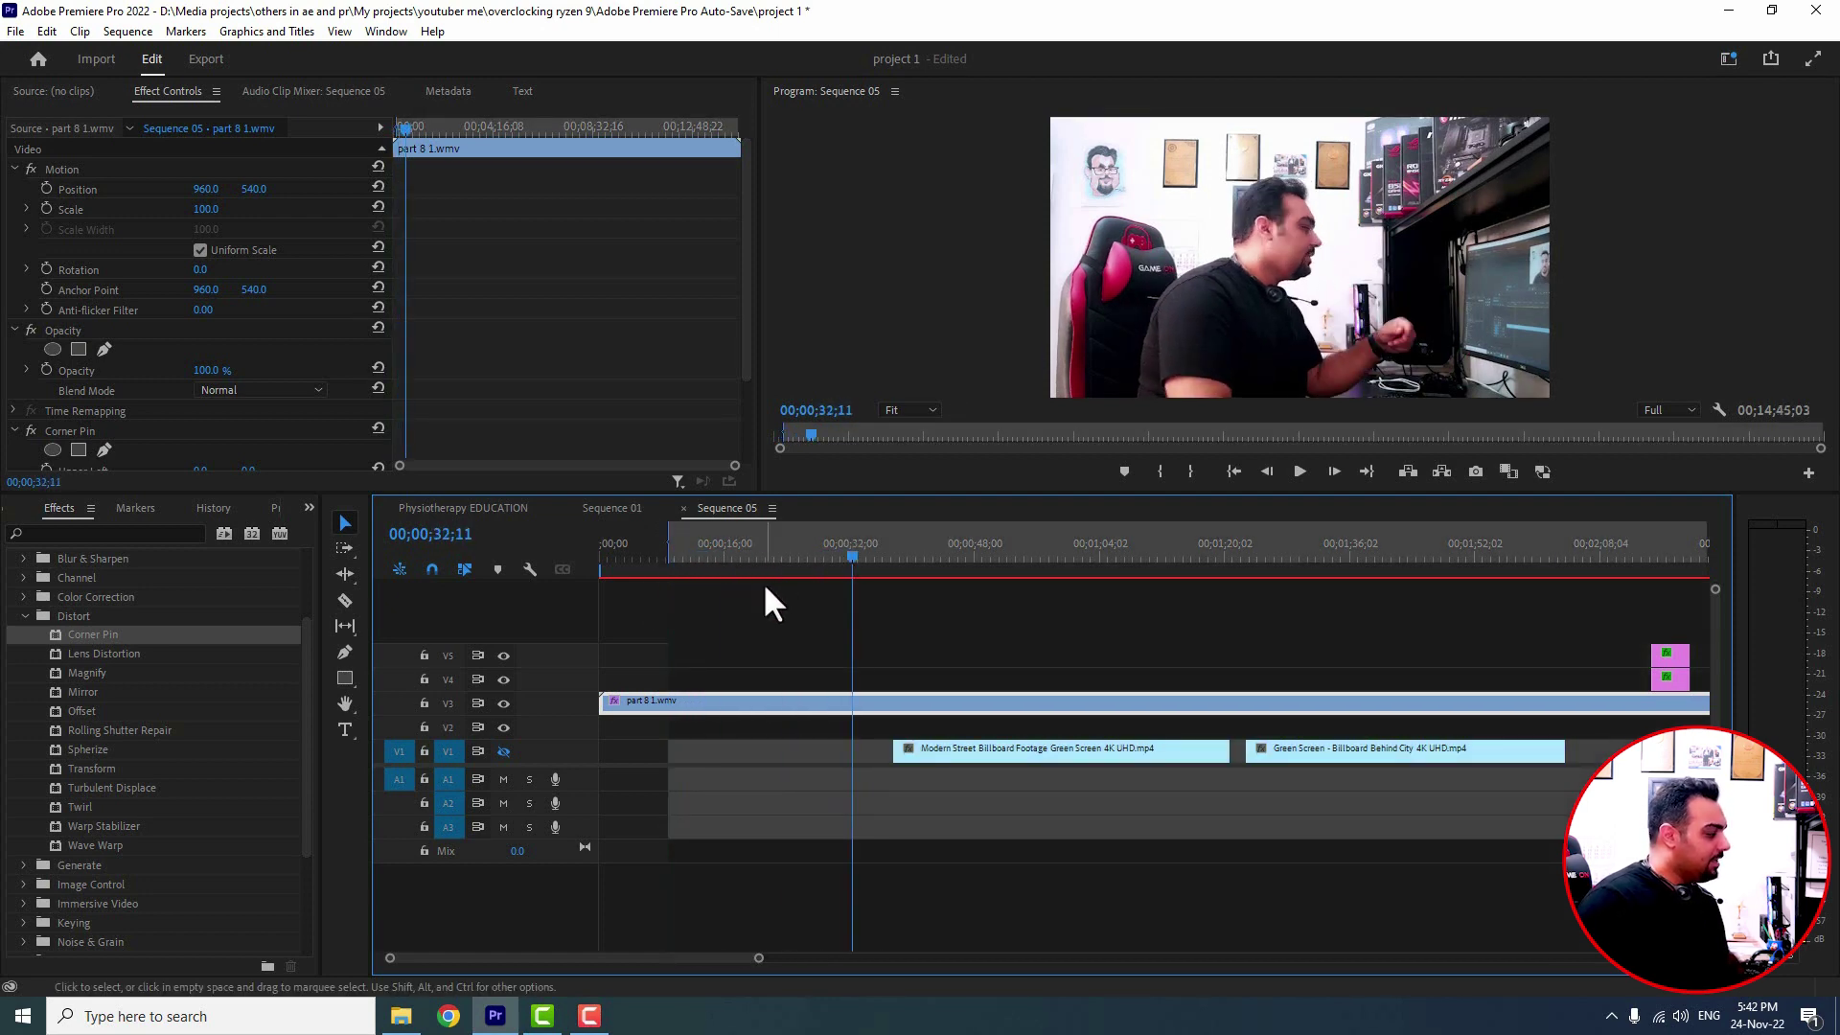
pyautogui.press('o')
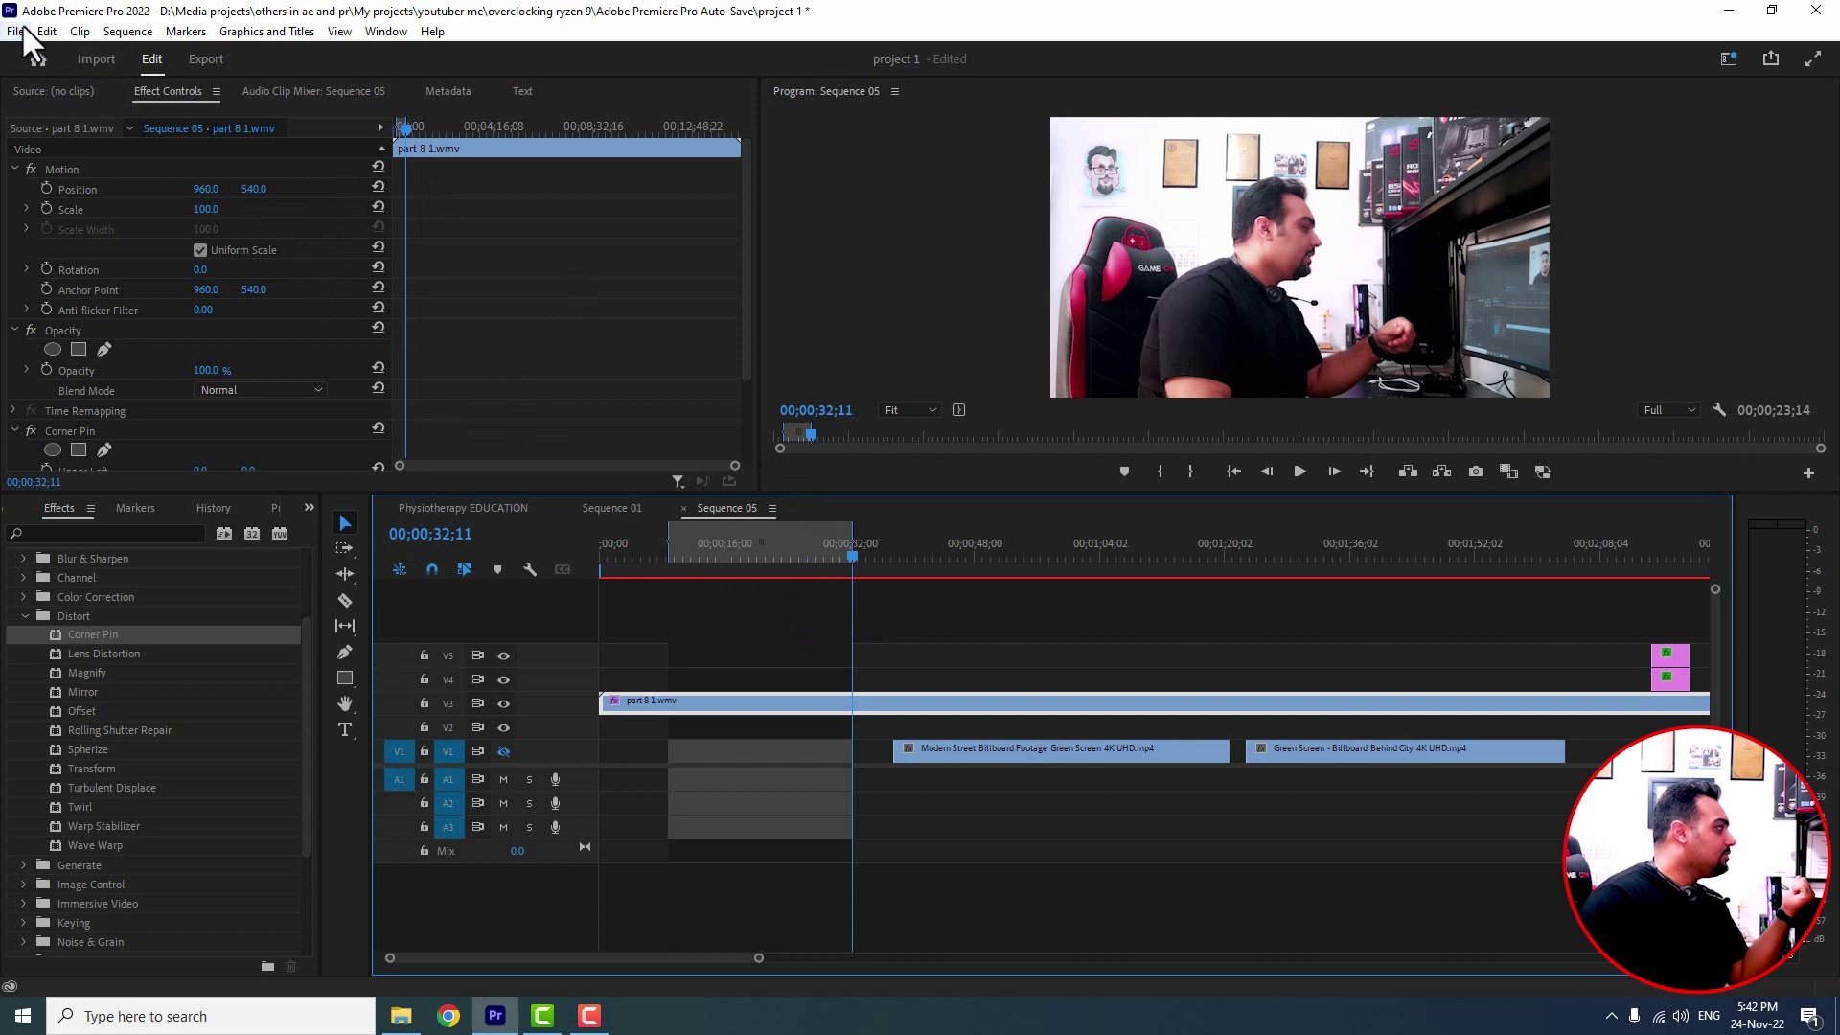
pyautogui.click(124, 28)
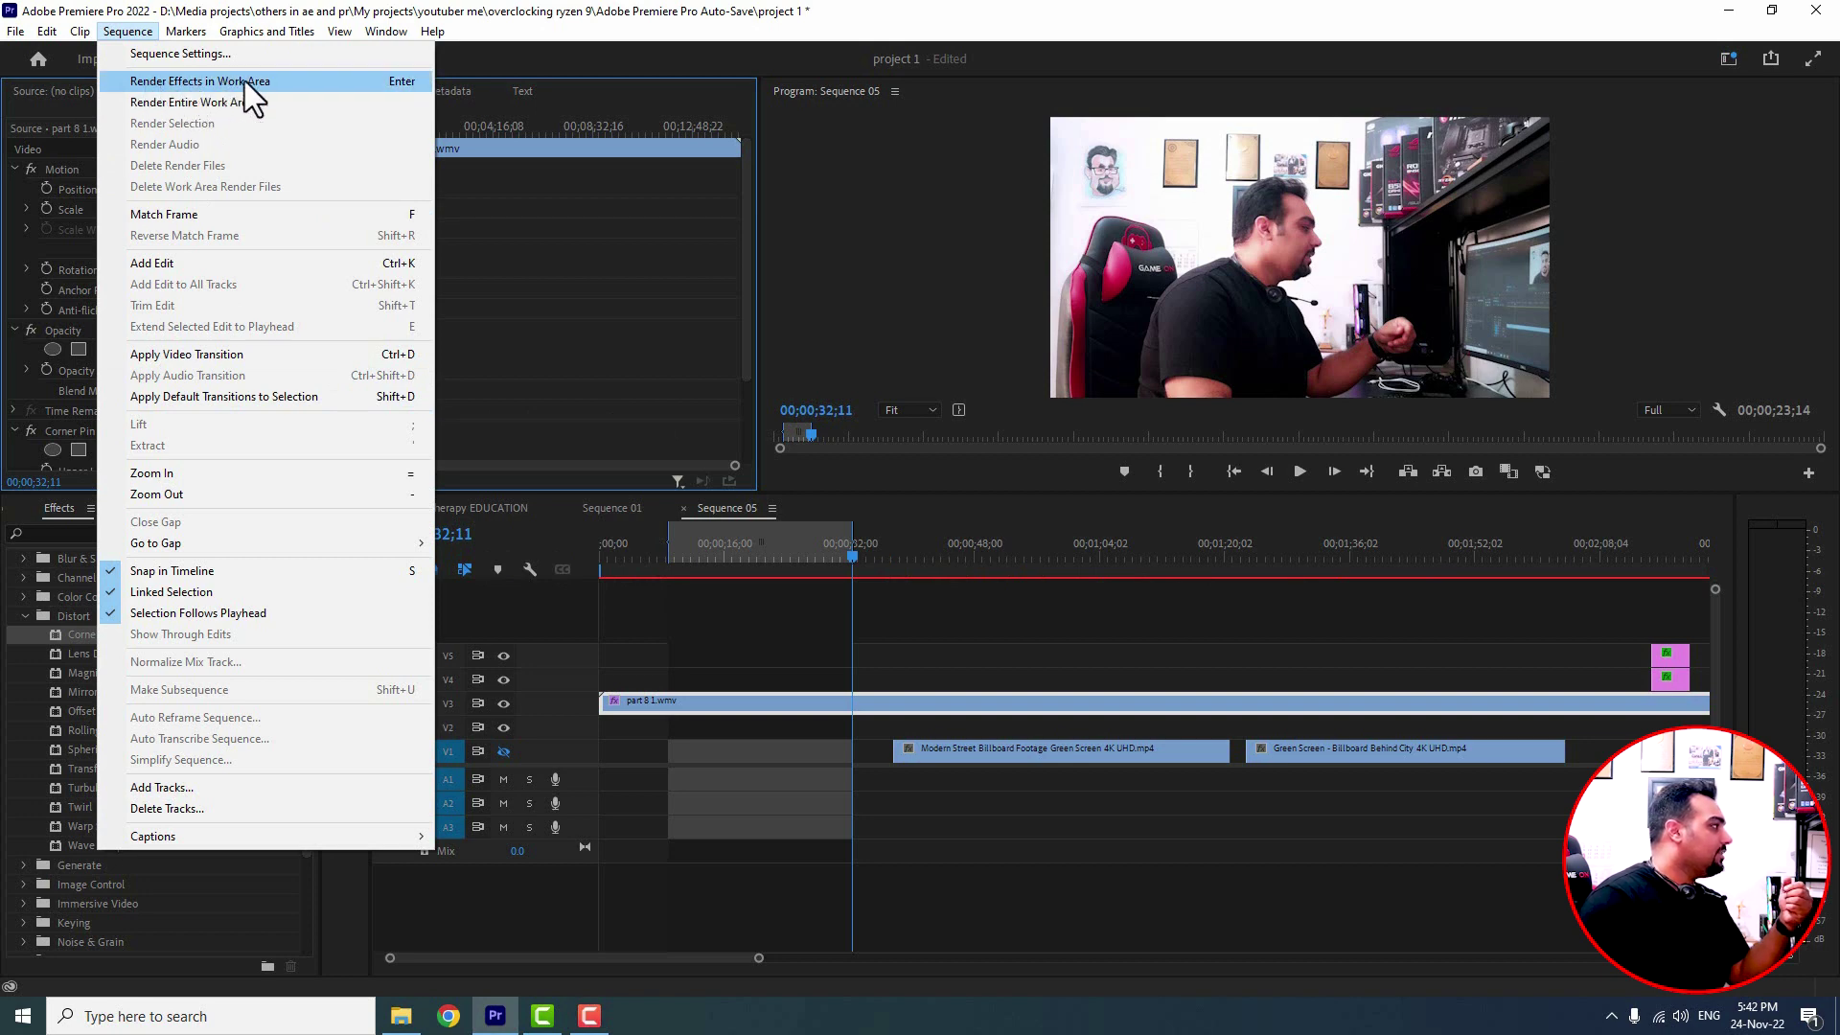
pyautogui.click(271, 86)
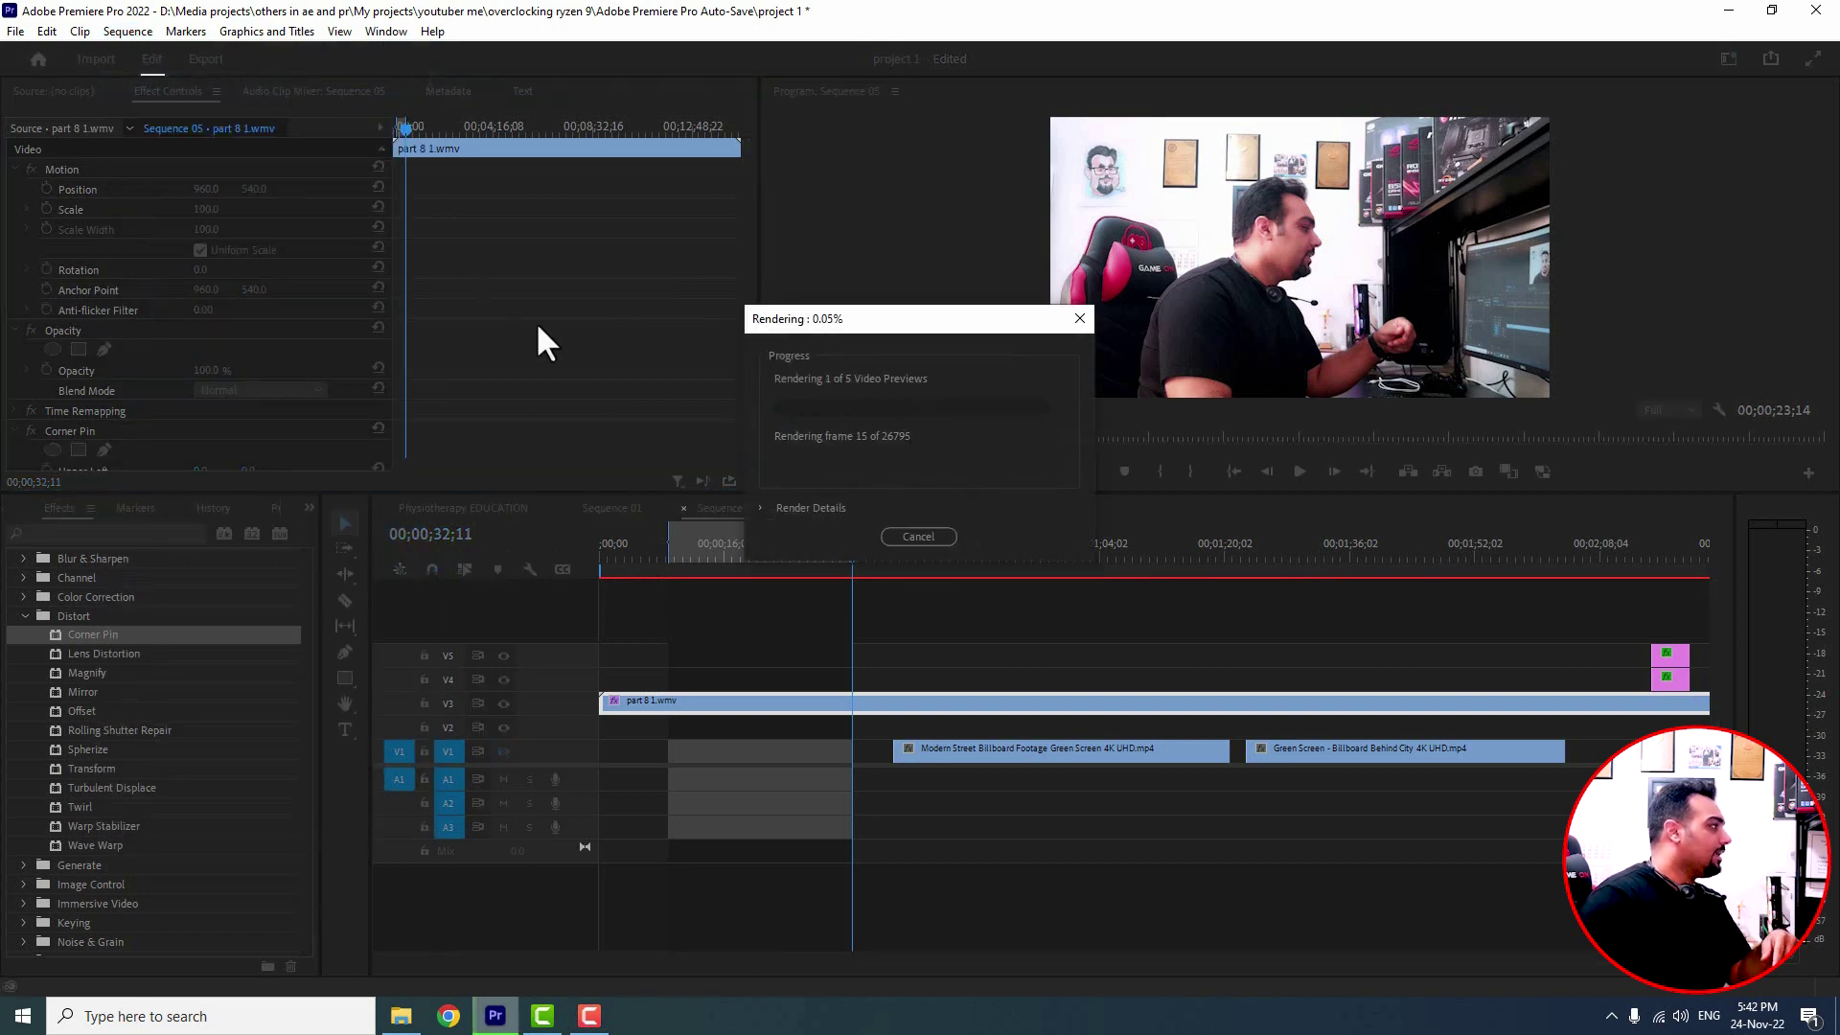
pyautogui.click(920, 539)
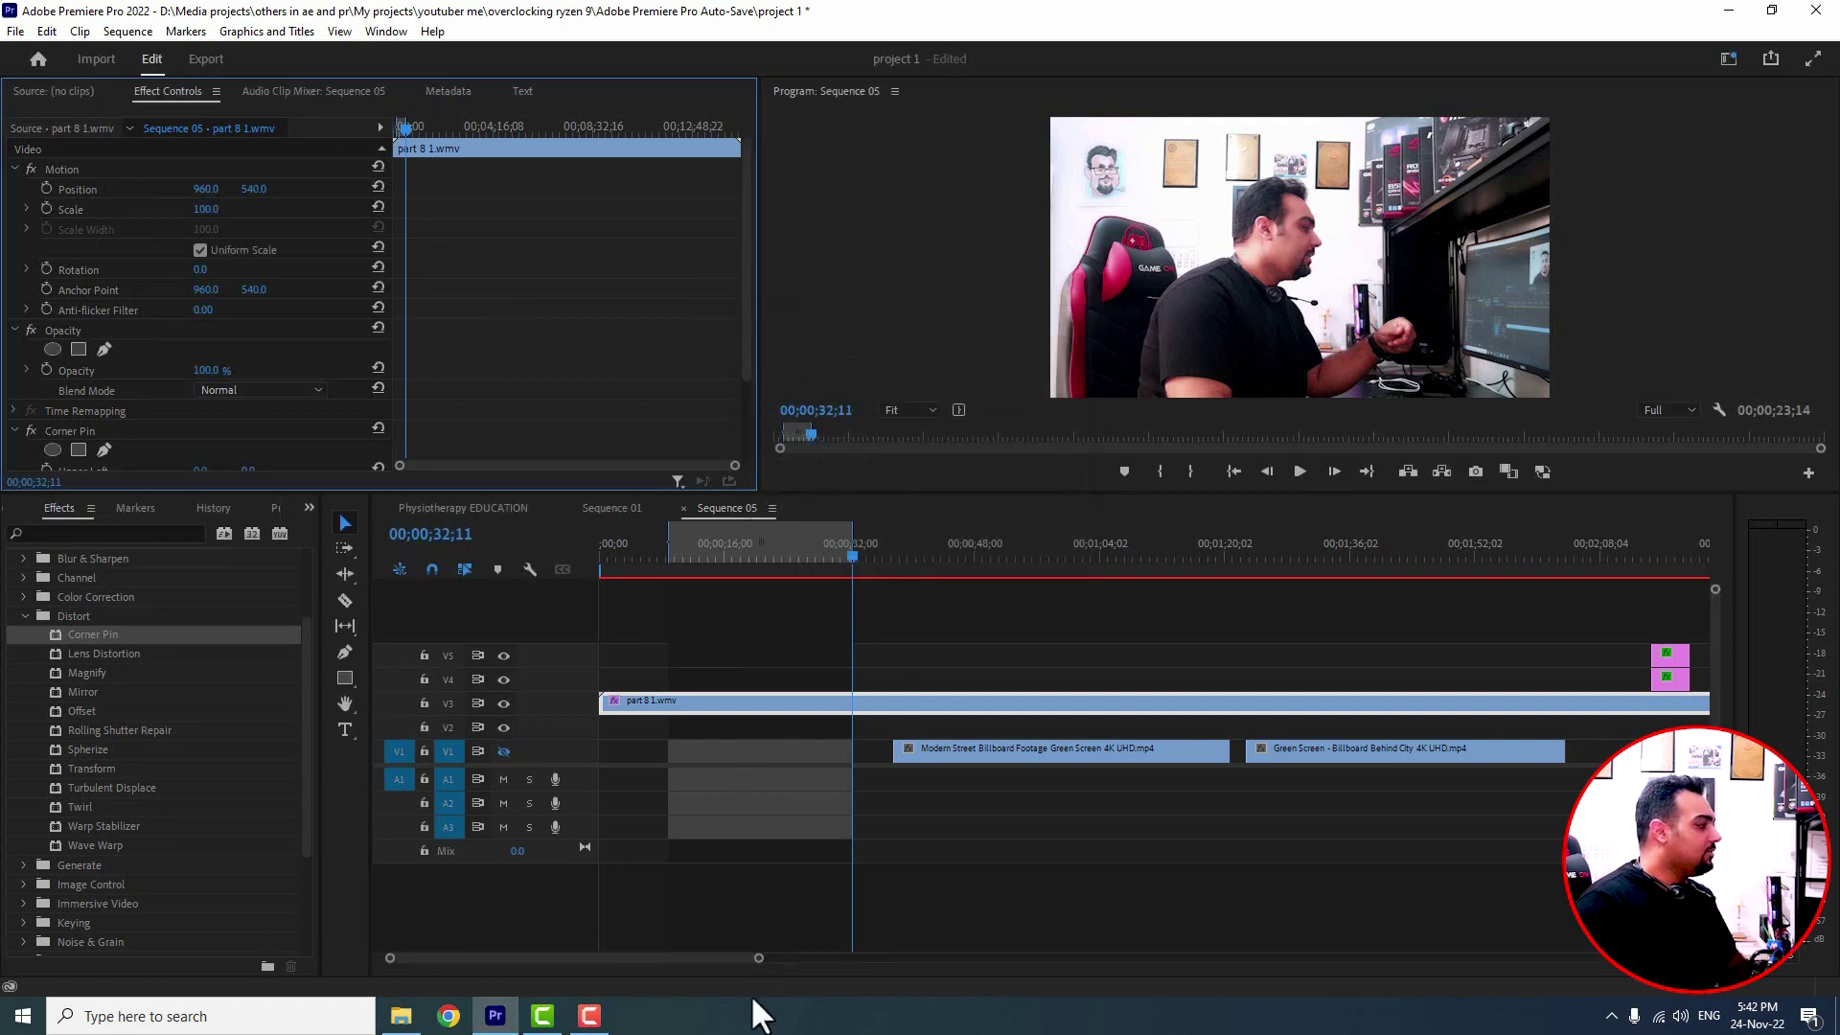
pyautogui.click(1670, 412)
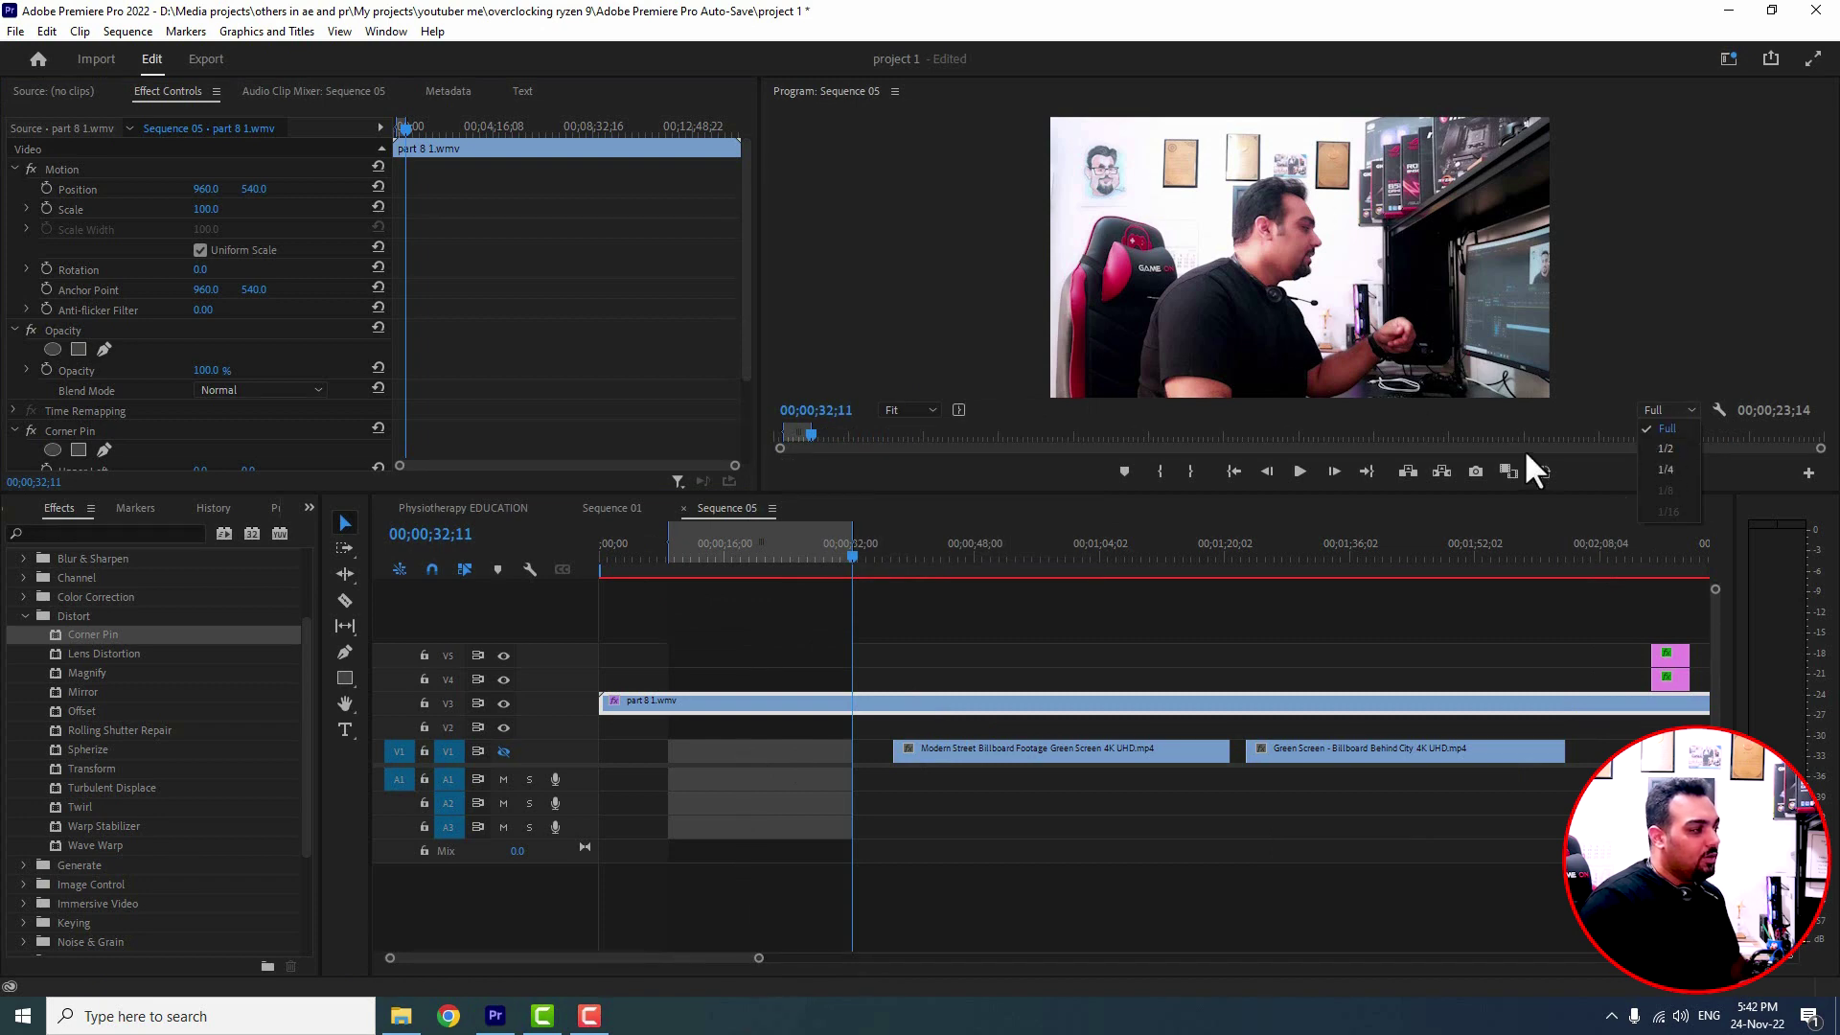
pyautogui.click(1097, 676)
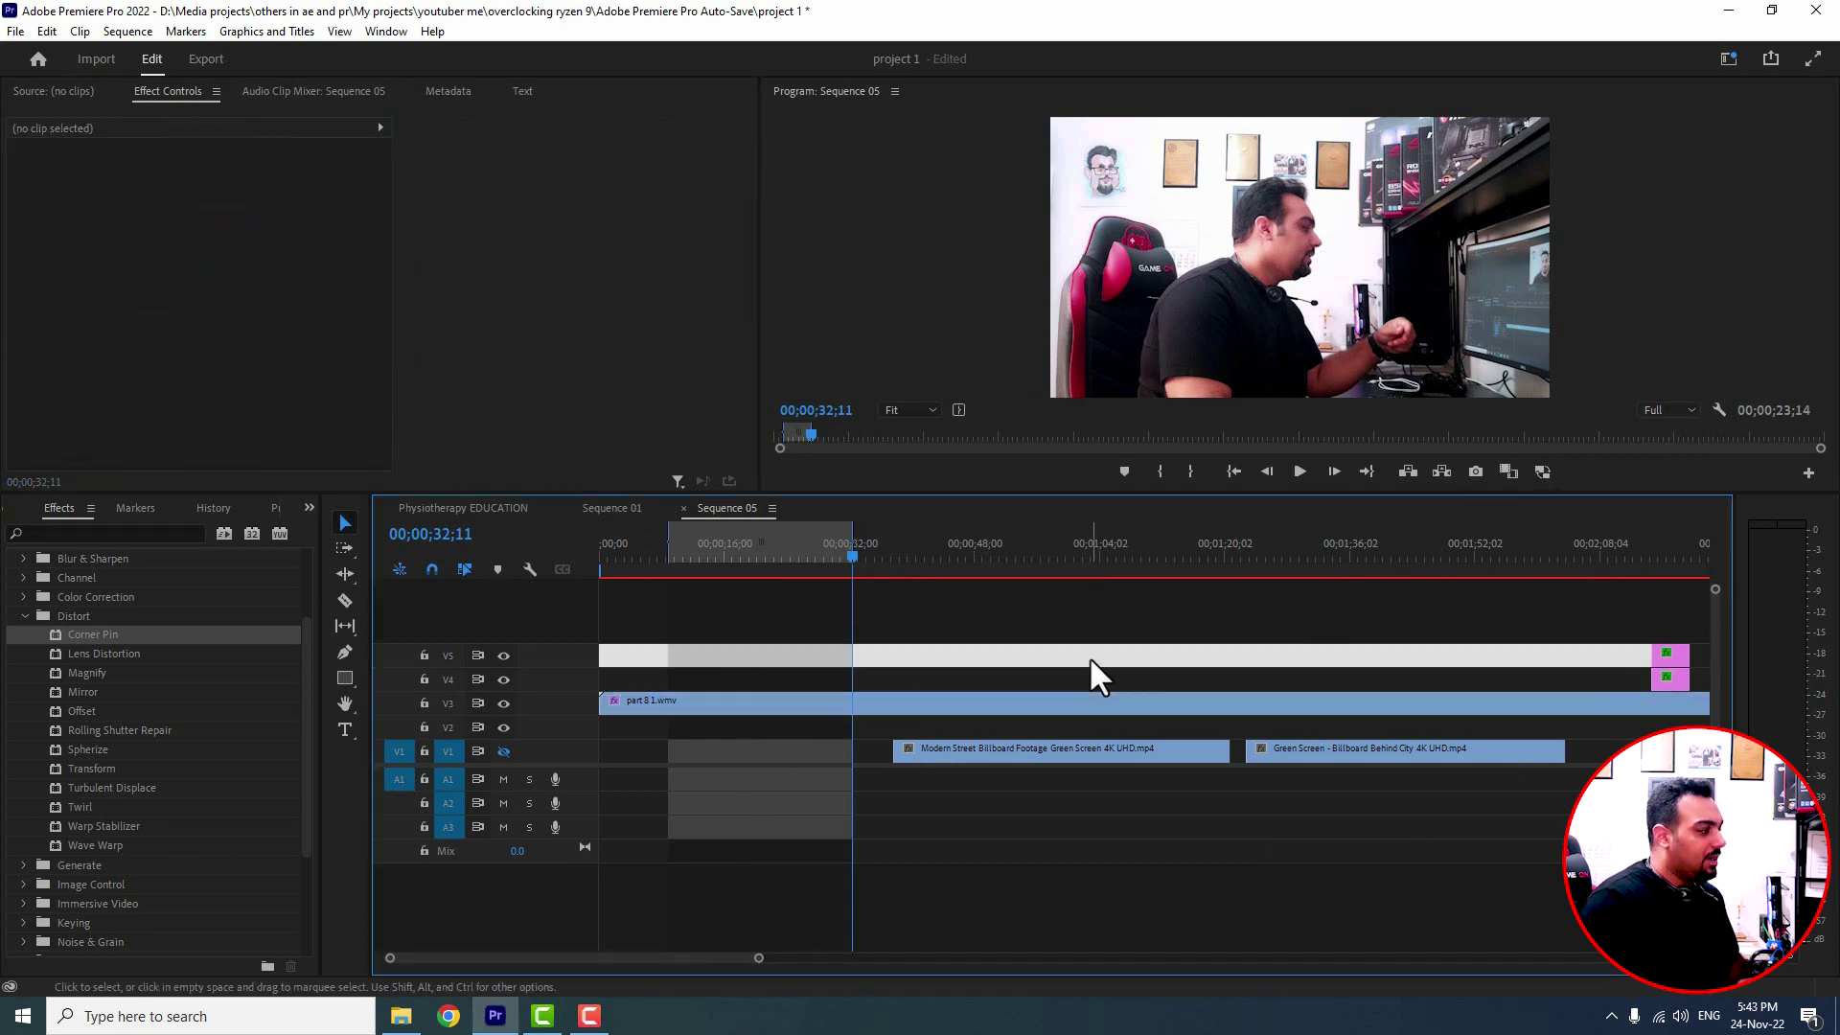
# At 00;00;14;10, select part 8 1.wmv, show its Corner Pin settings and enlarge the Program monitor
pyautogui.click(712, 555)
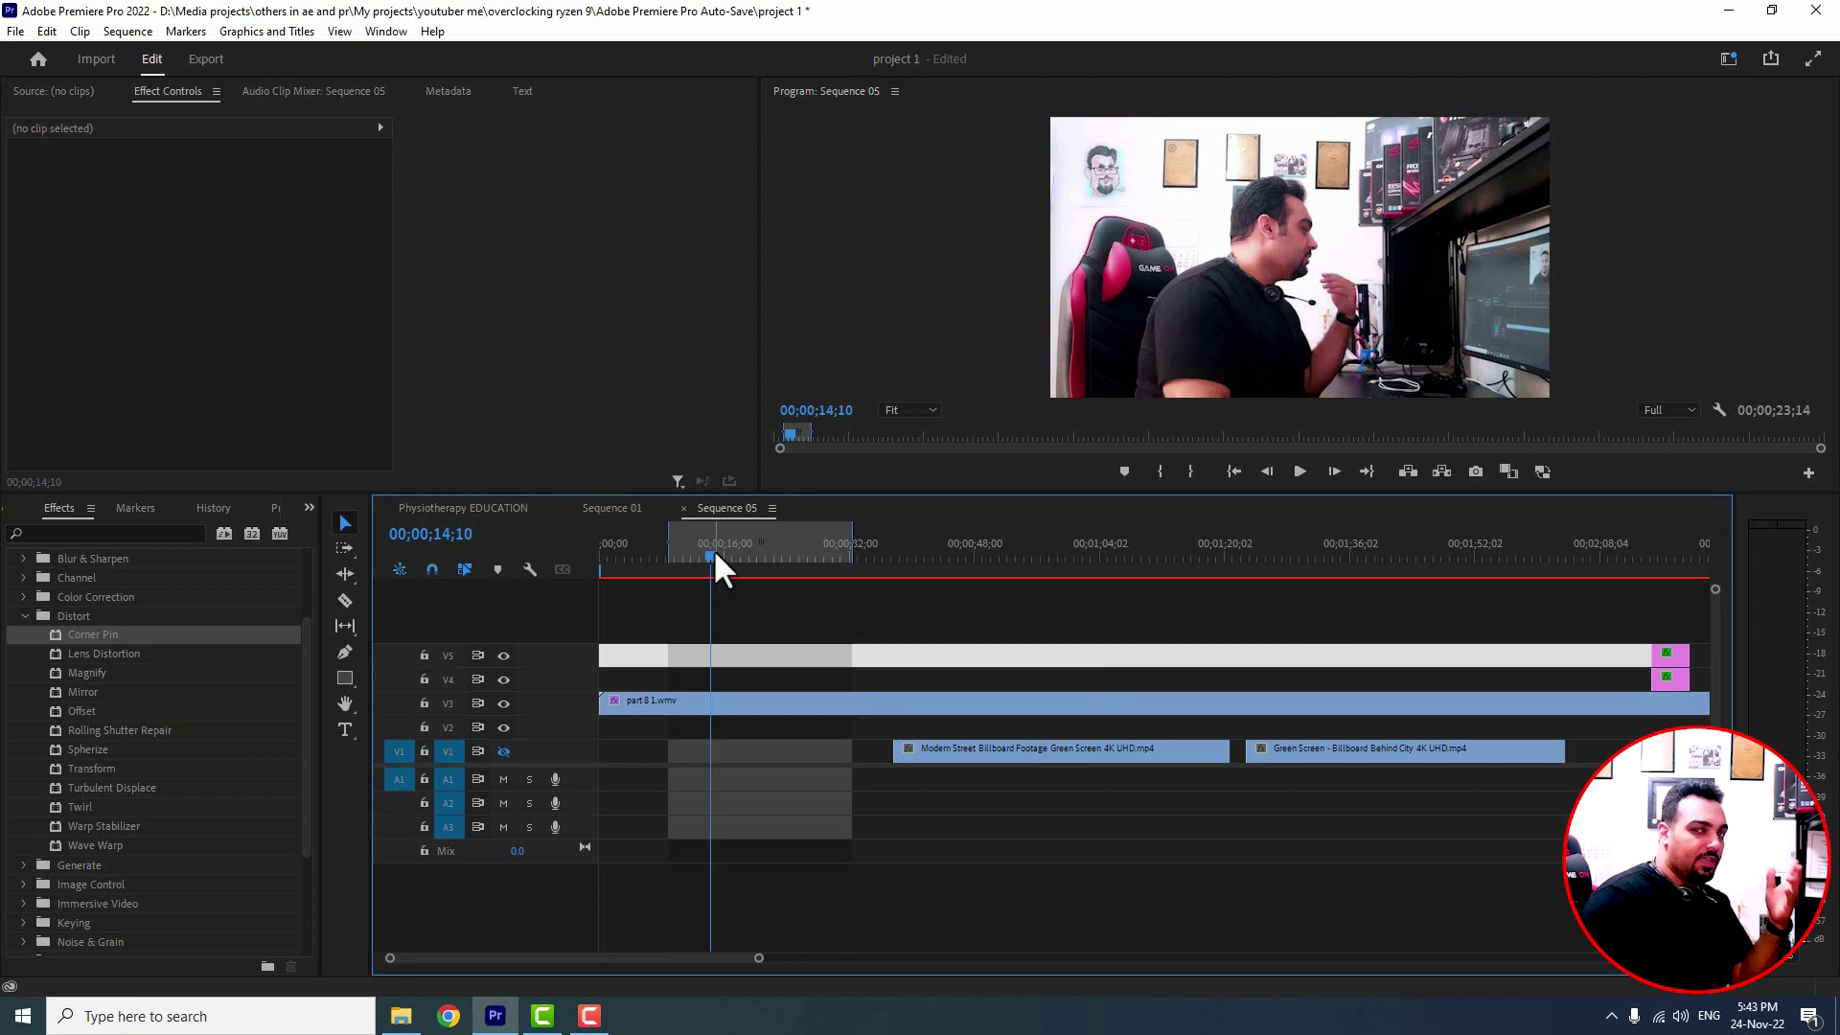
pyautogui.click(778, 702)
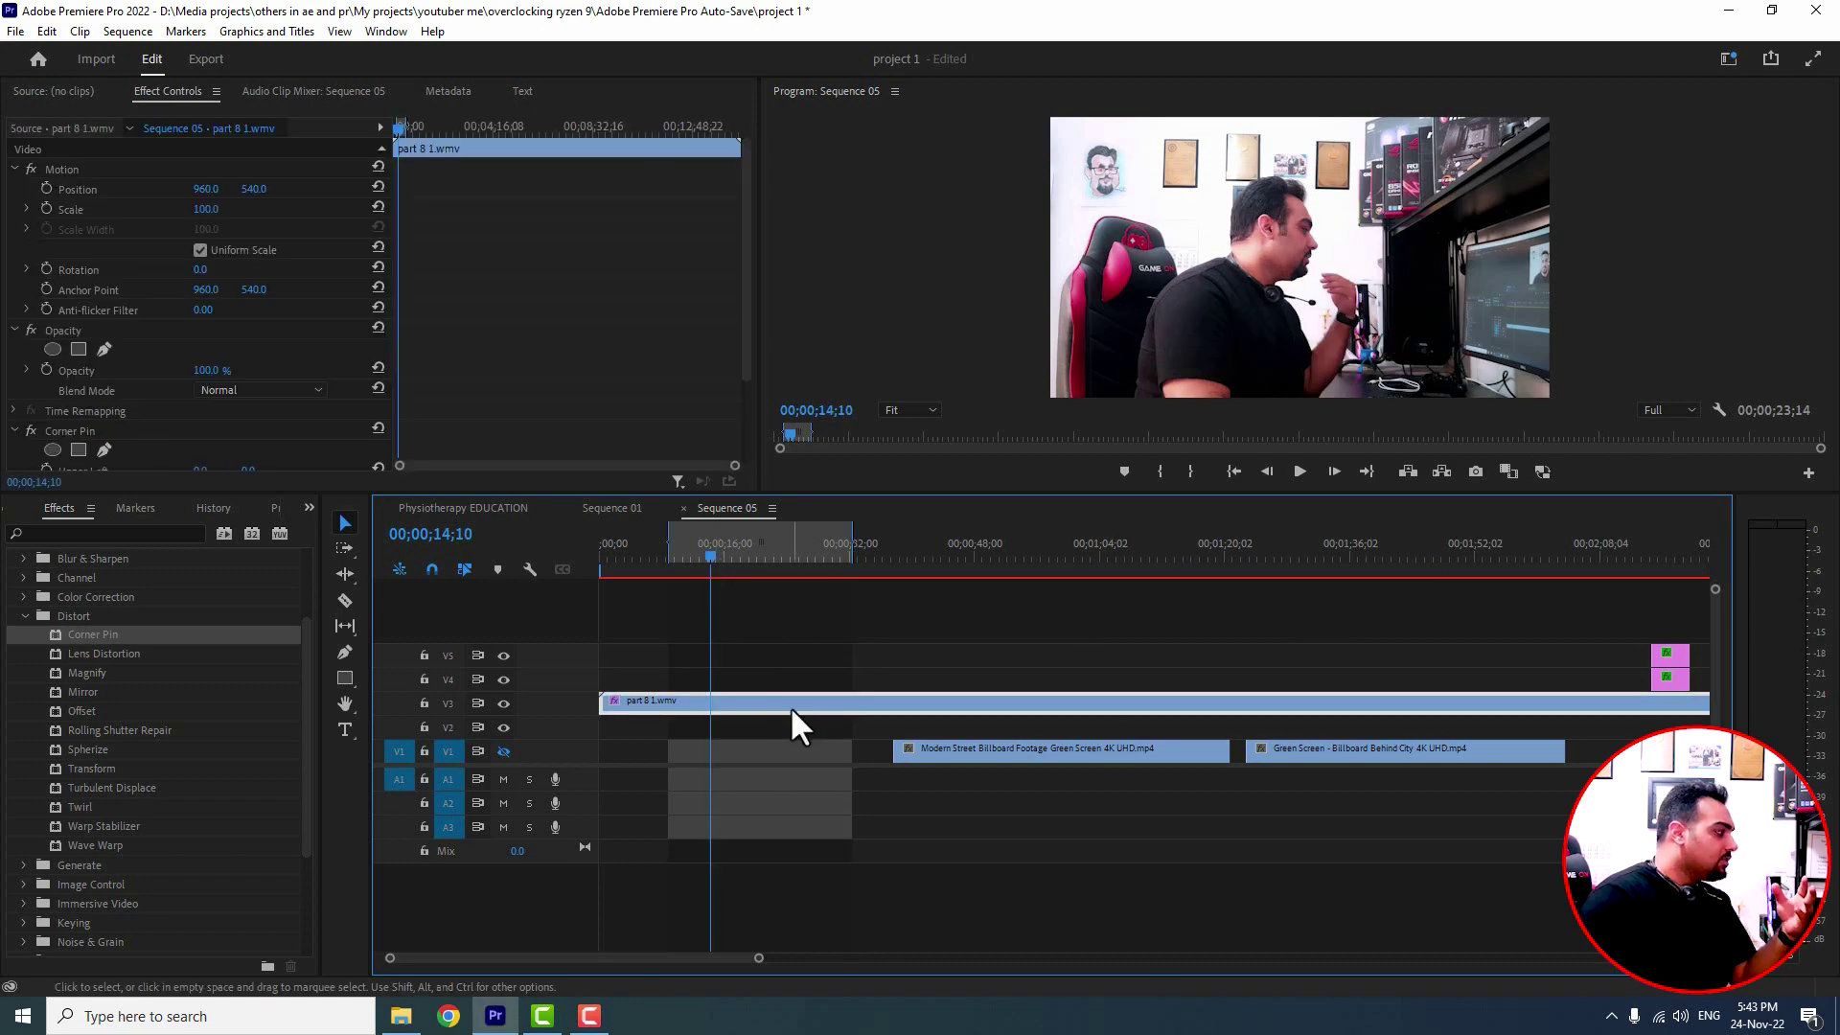
pyautogui.scroll(-3, 361, 399)
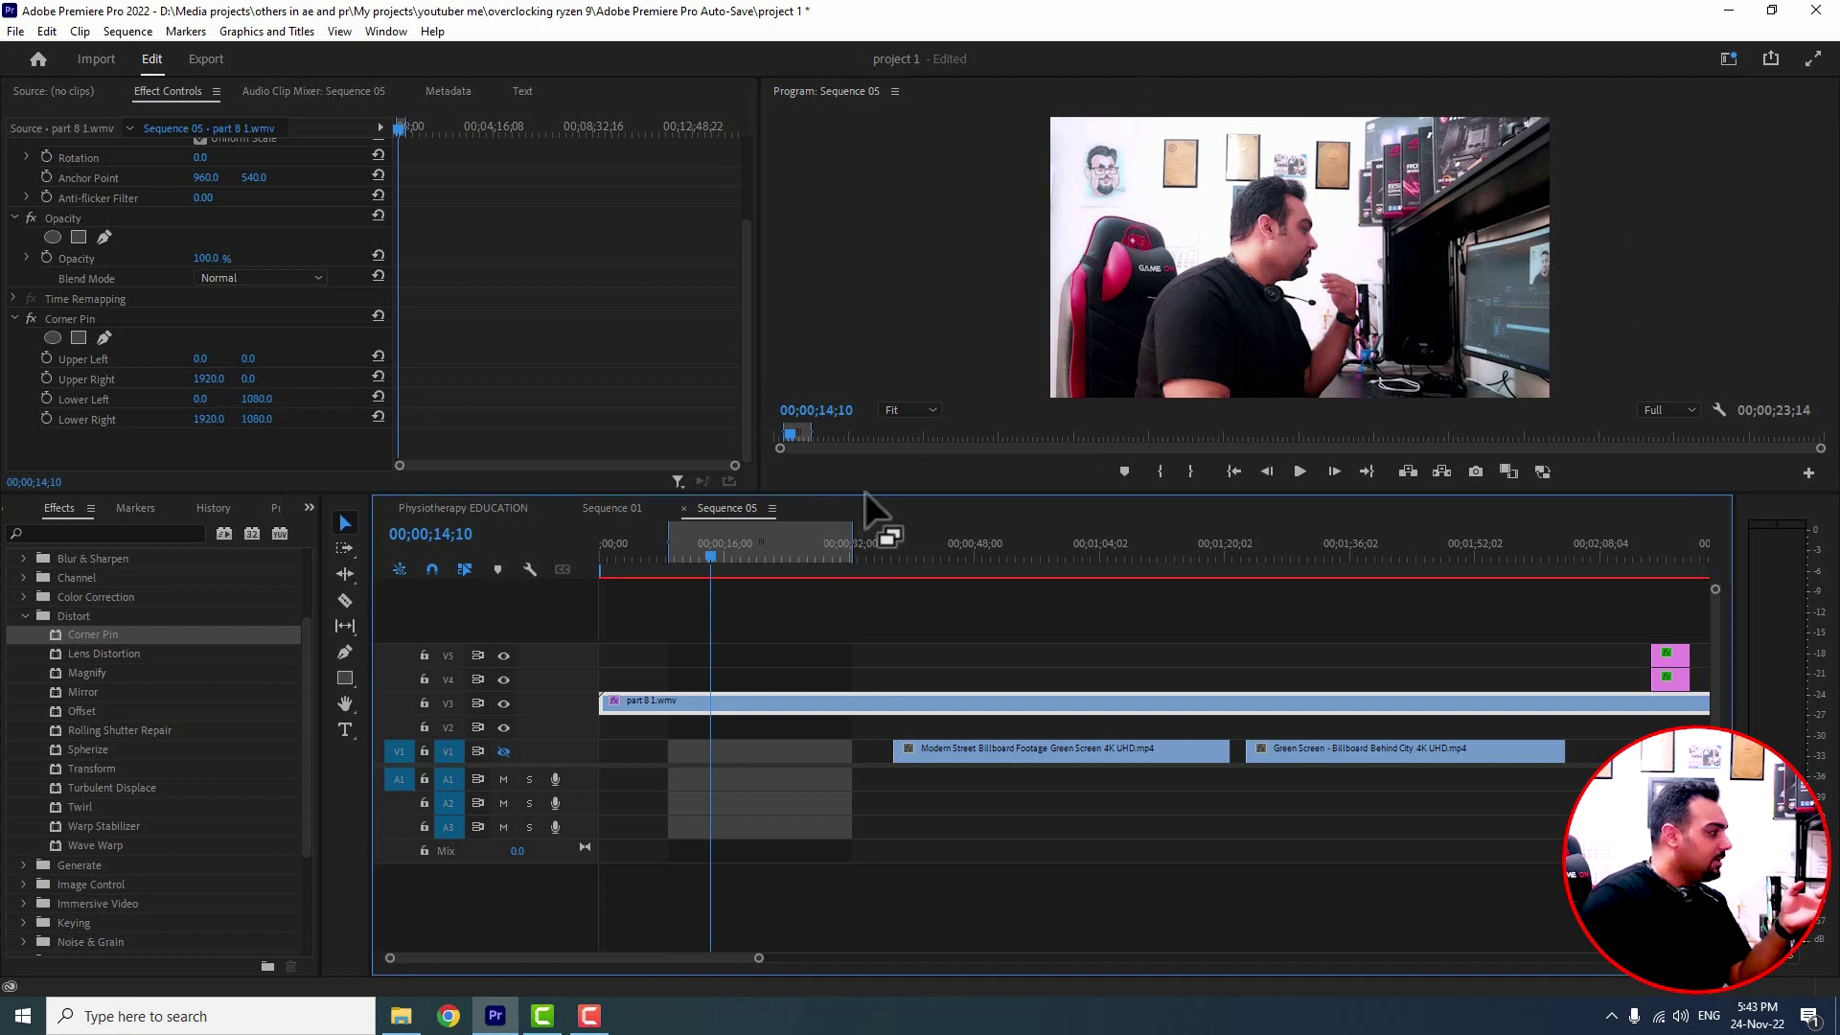
pyautogui.moveTo(865, 491); pyautogui.dragTo(863, 636)
pyautogui.moveTo(764, 521); pyautogui.dragTo(604, 522)
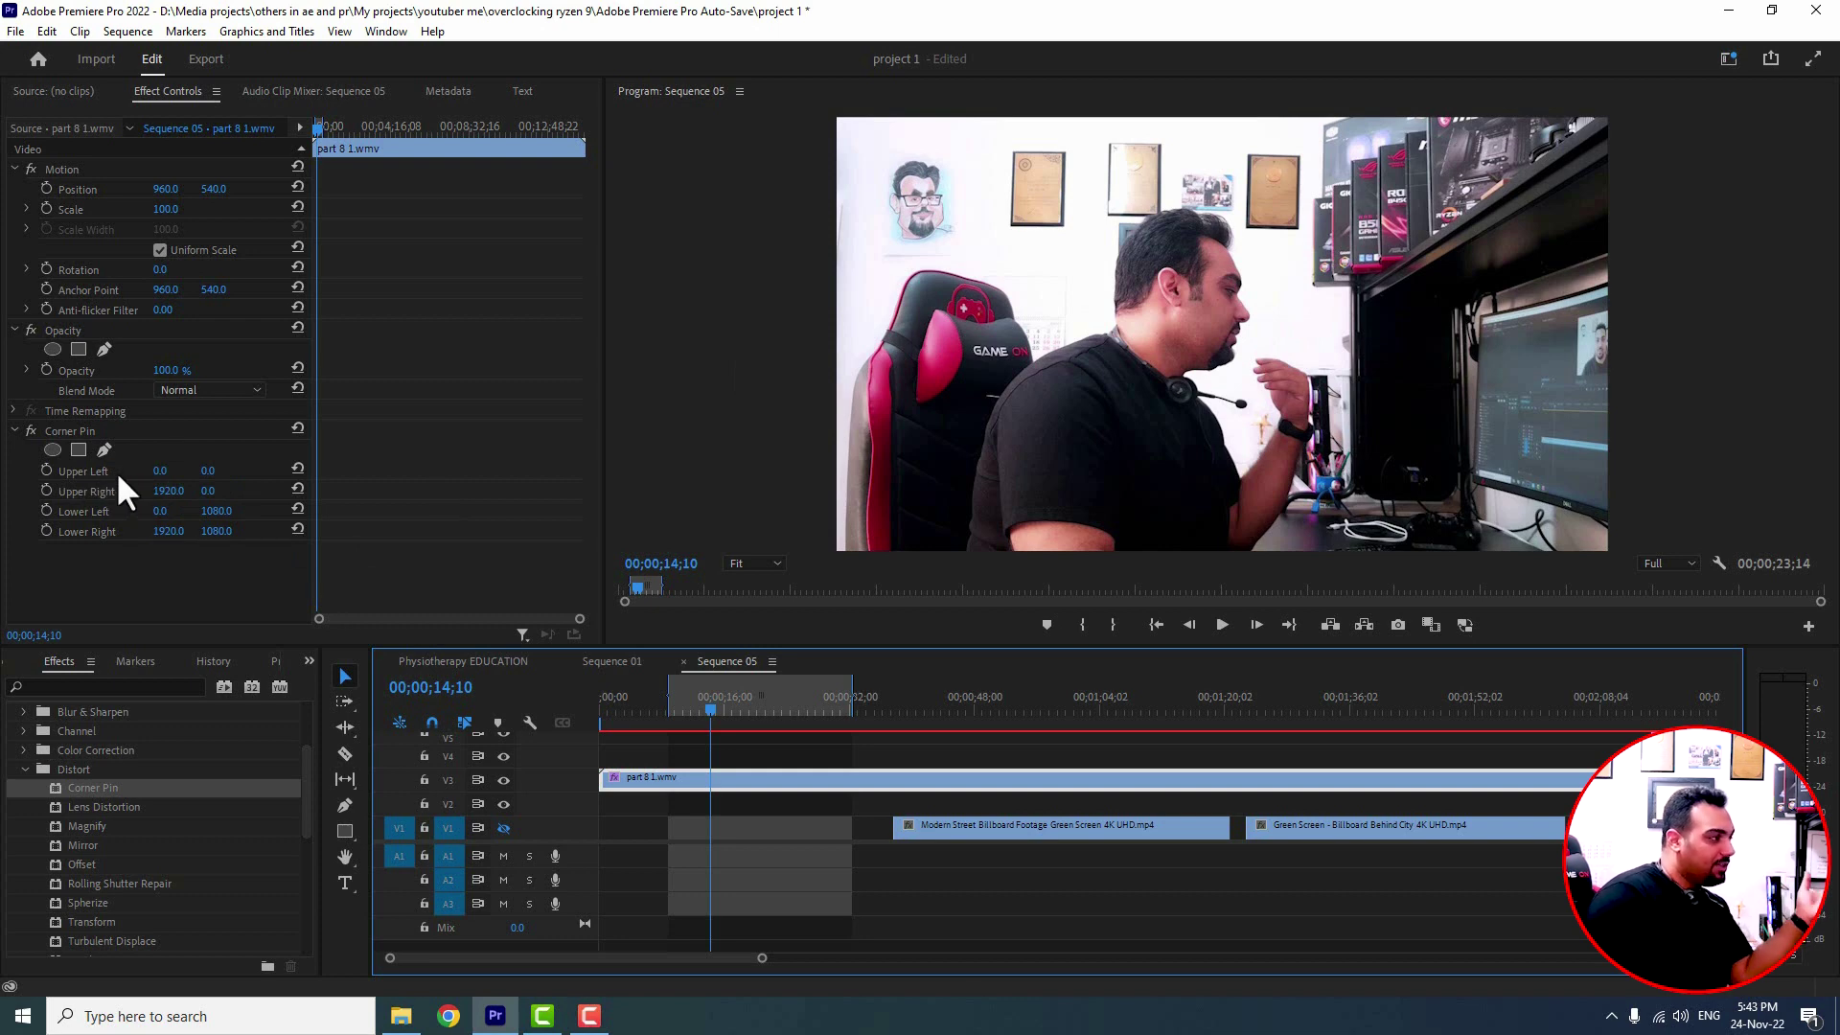
# Set Corner Pin Upper Left to 251, 231 and move the Modern Street Billboard clip to 00;00;00;00
pyautogui.moveTo(158, 471); pyautogui.dragTo(399, 470)
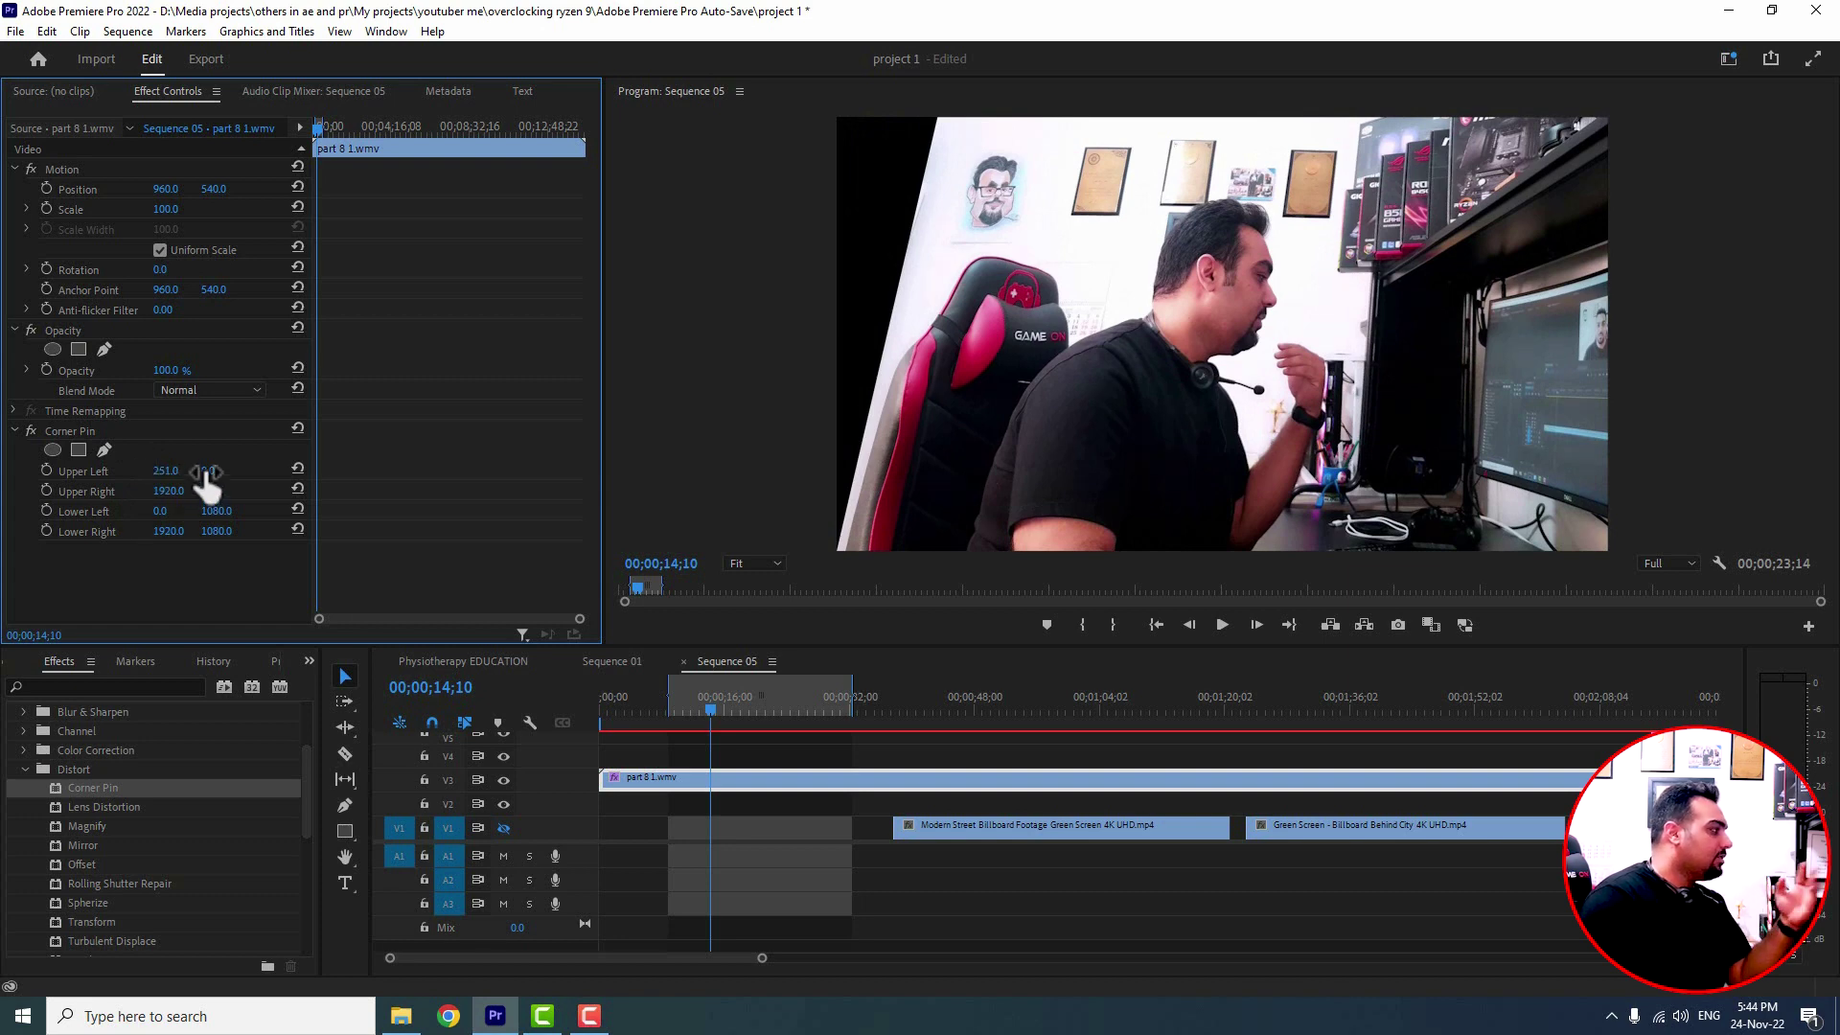
pyautogui.moveTo(209, 471); pyautogui.dragTo(426, 472)
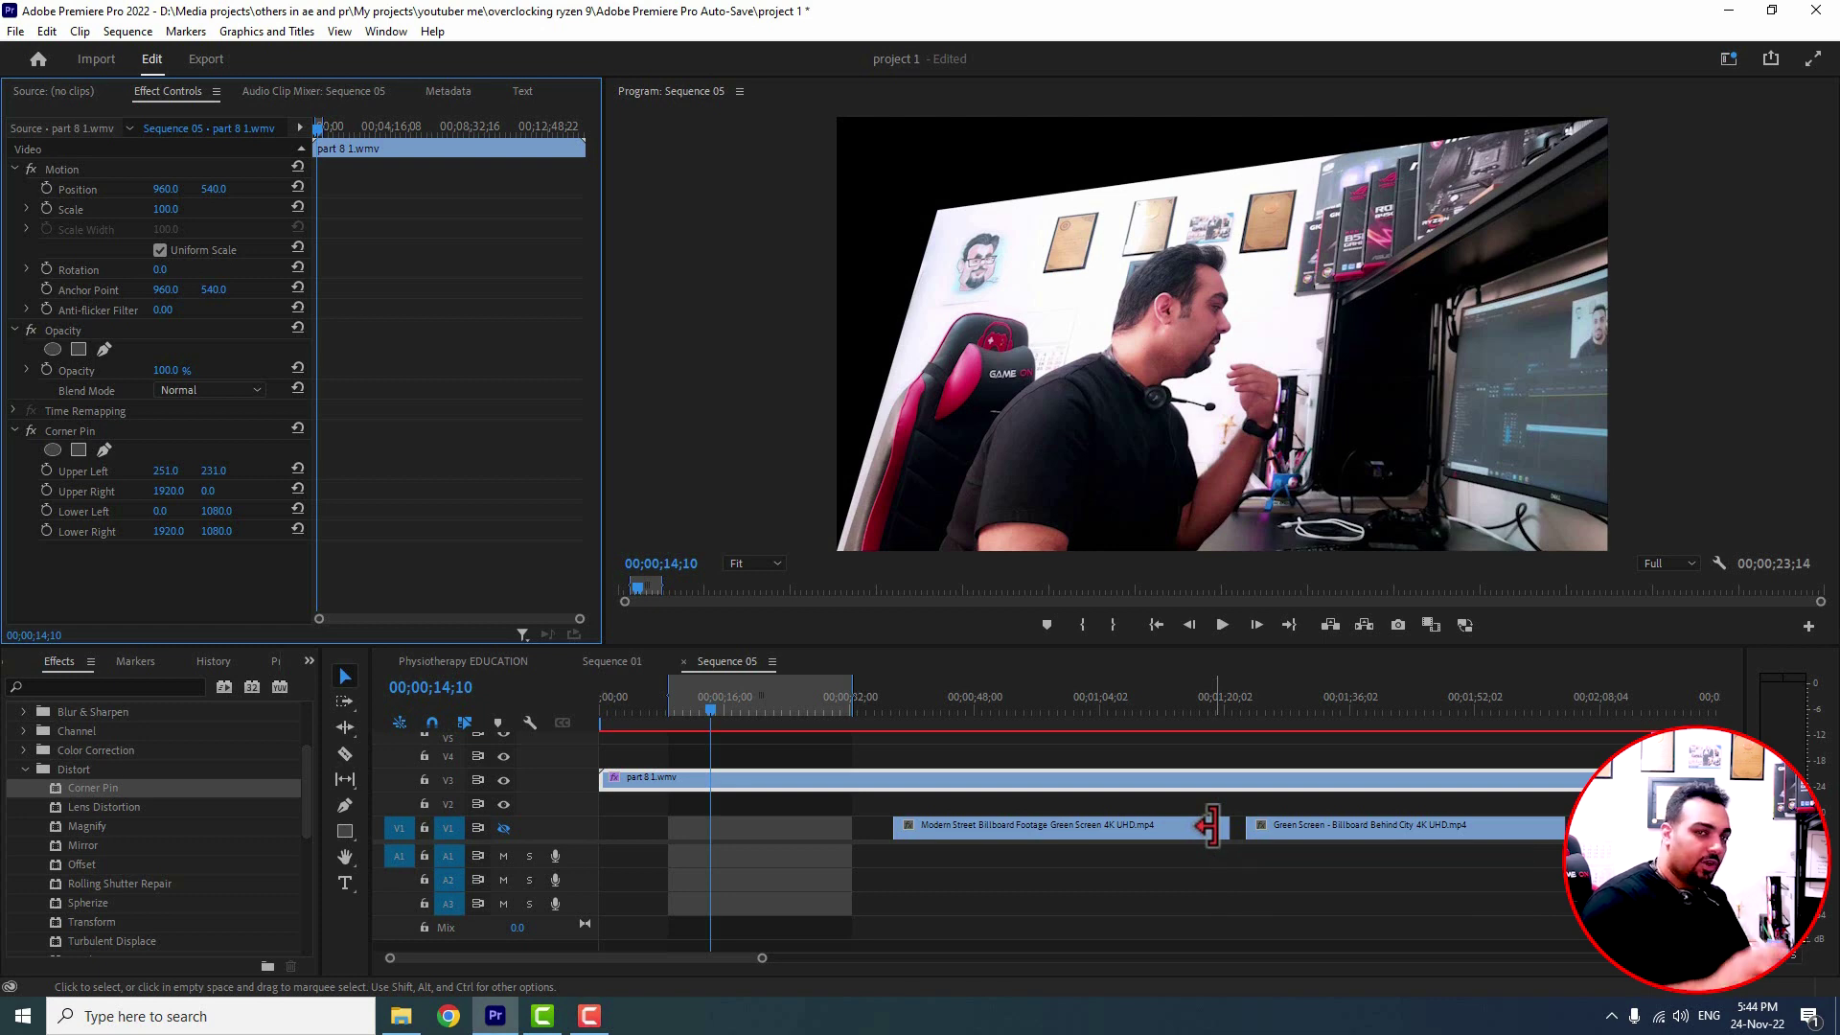
pyautogui.moveTo(1014, 826); pyautogui.dragTo(693, 795)
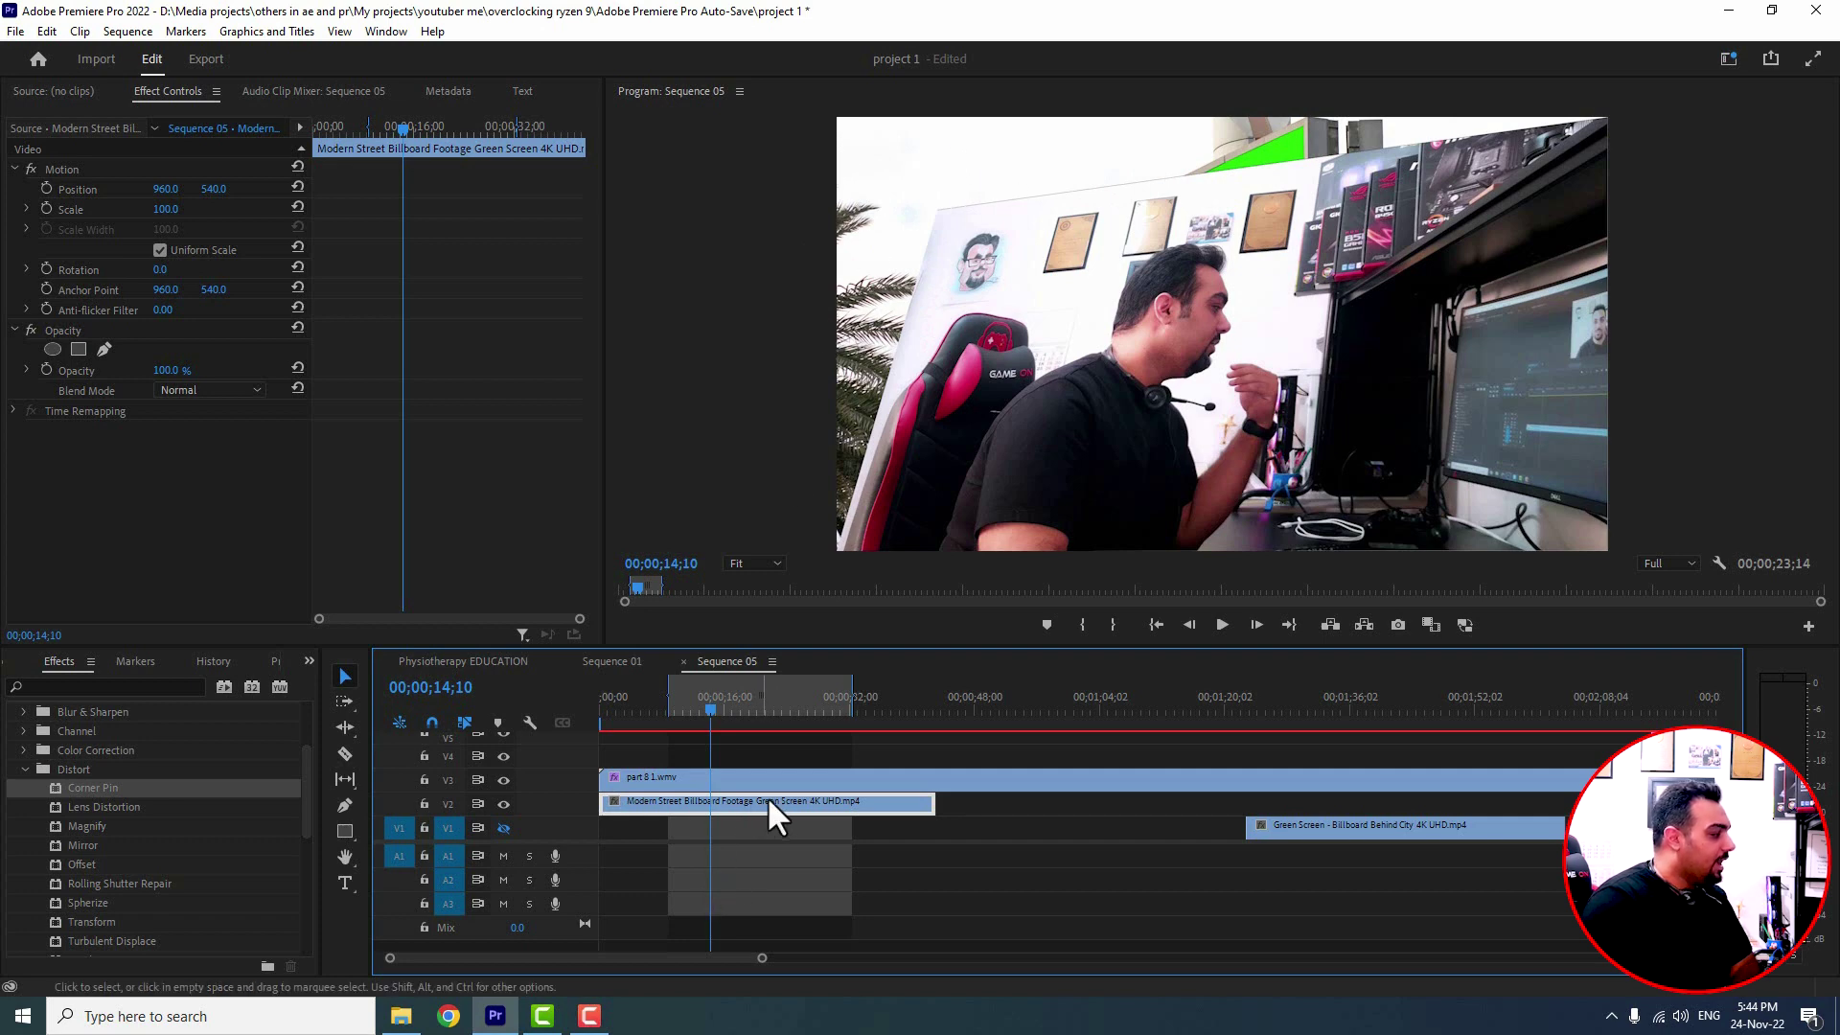
pyautogui.click(1273, 235)
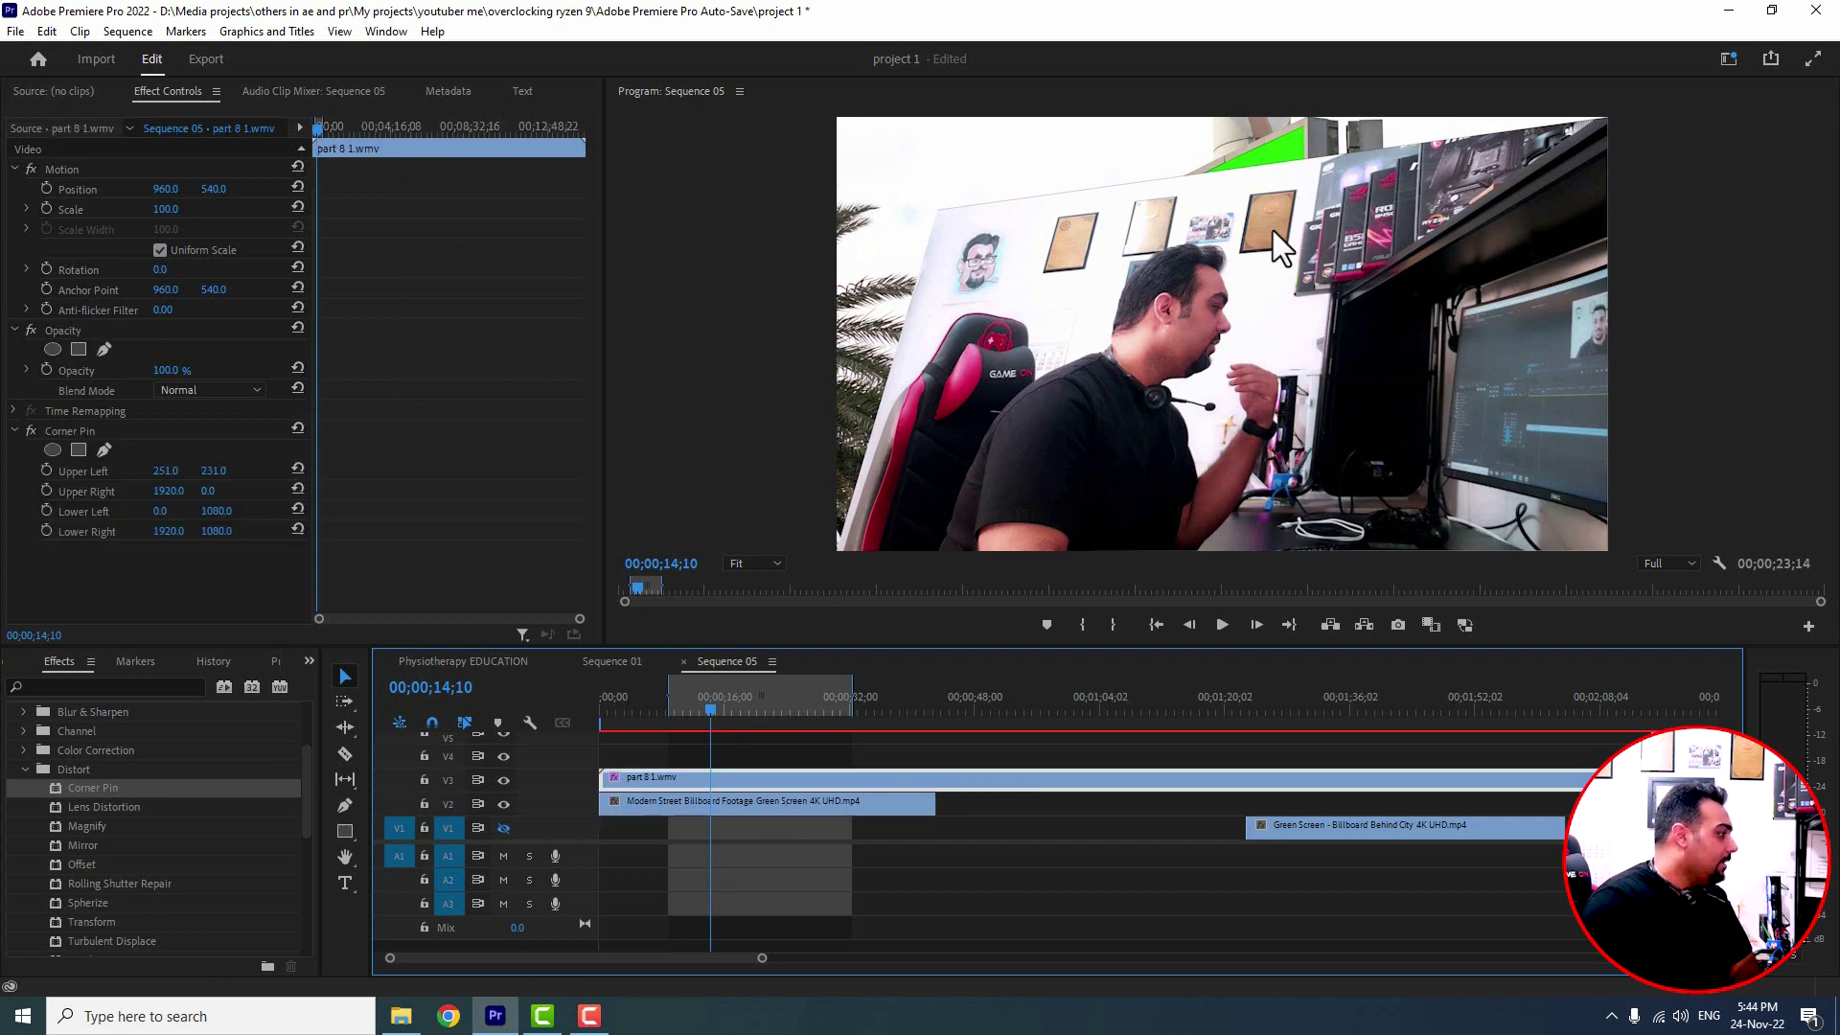
pyautogui.click(503, 779)
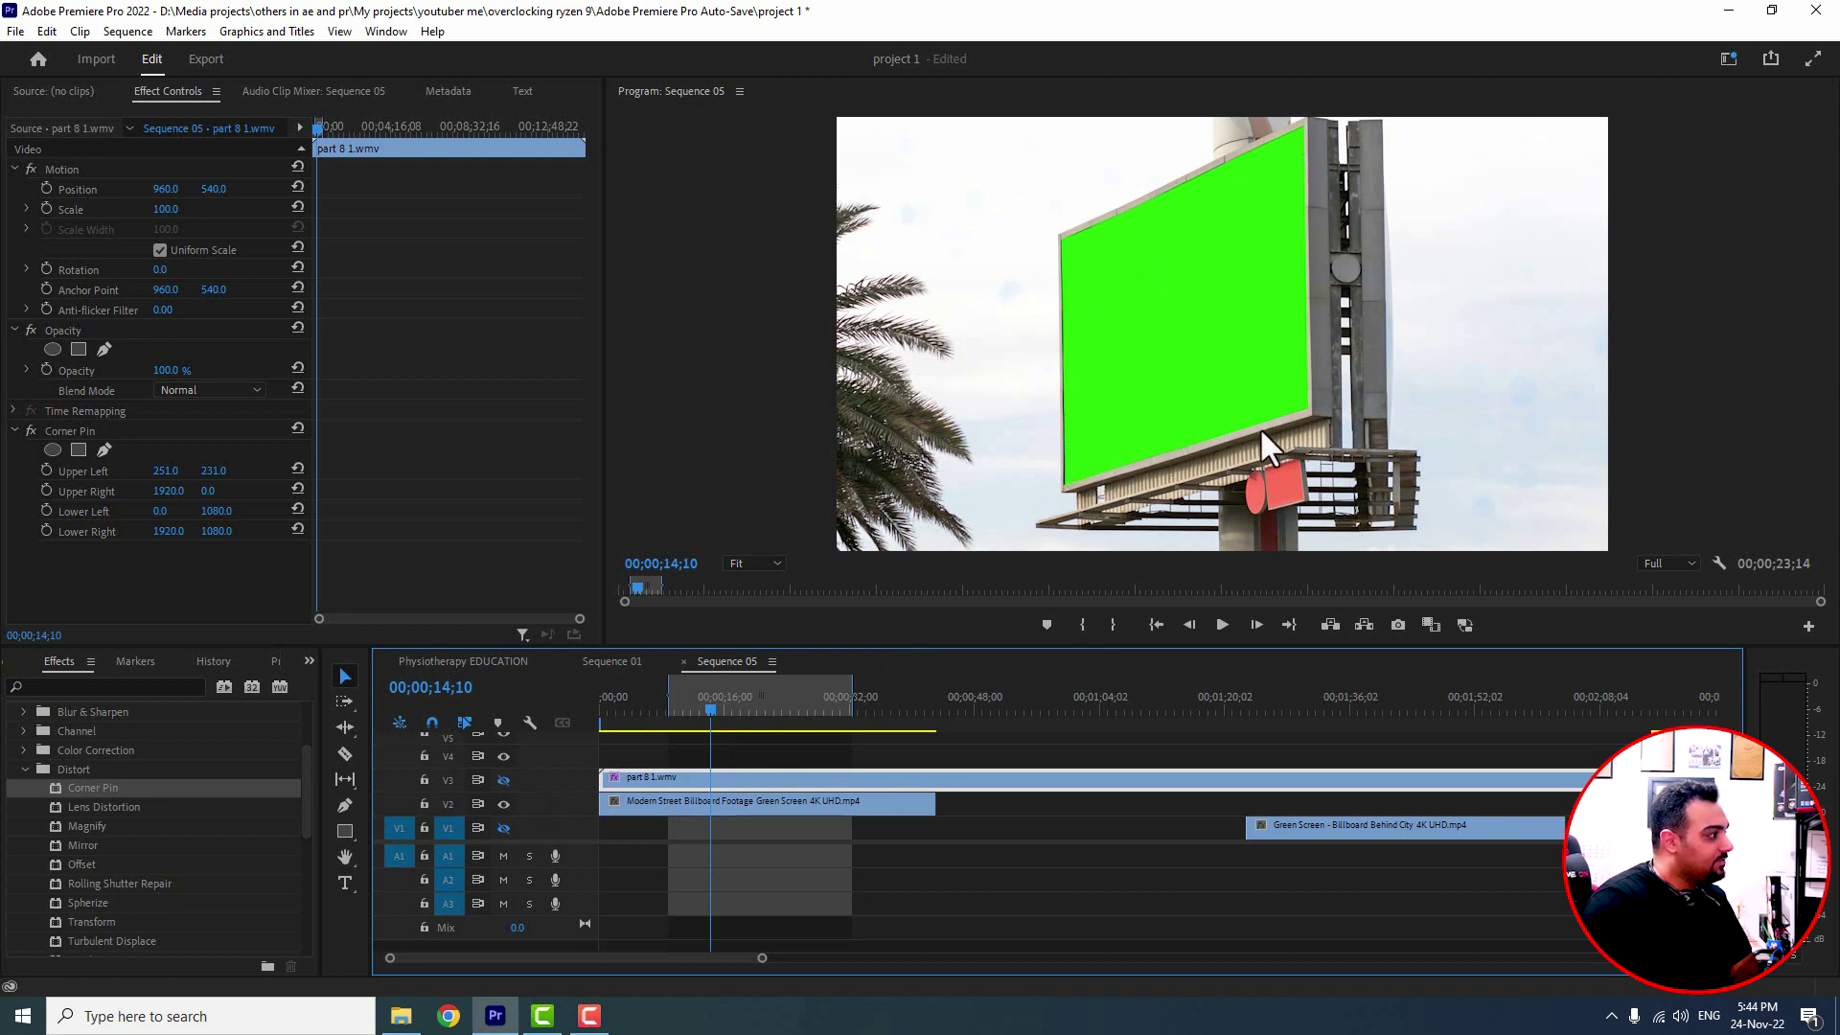
pyautogui.click(69, 170)
pyautogui.click(830, 803)
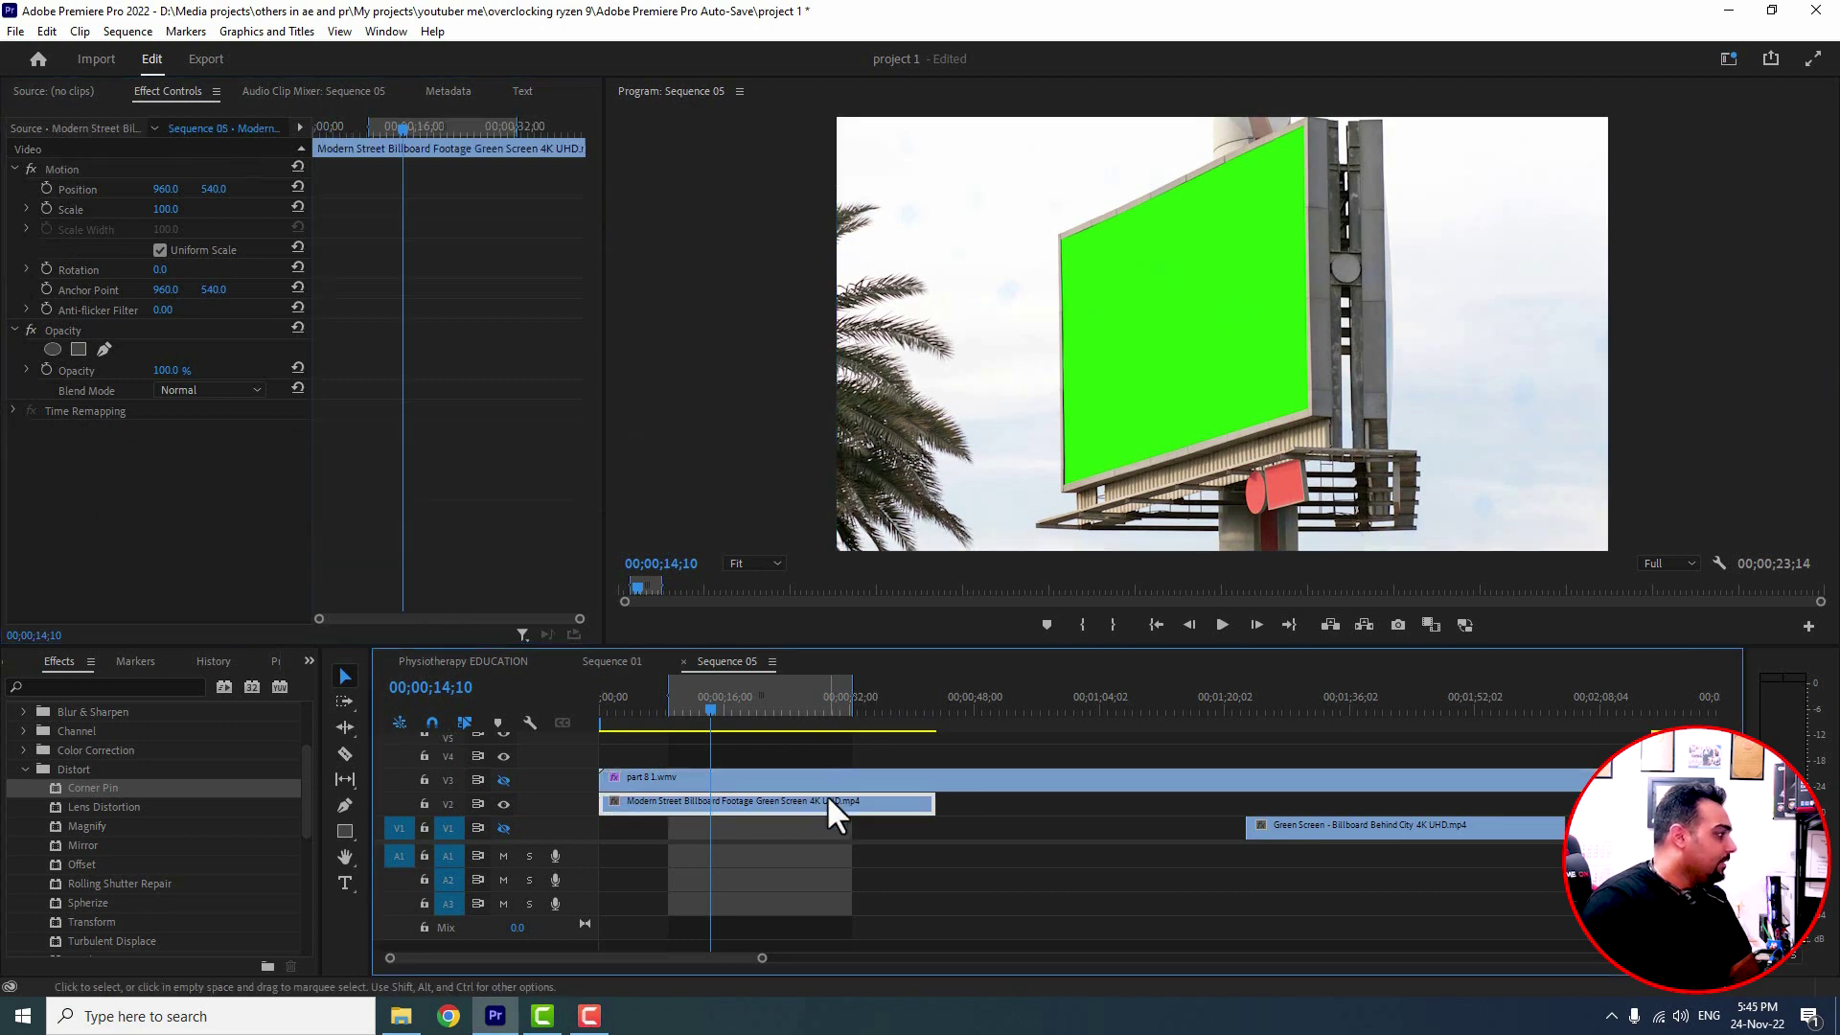
pyautogui.click(503, 779)
pyautogui.click(652, 778)
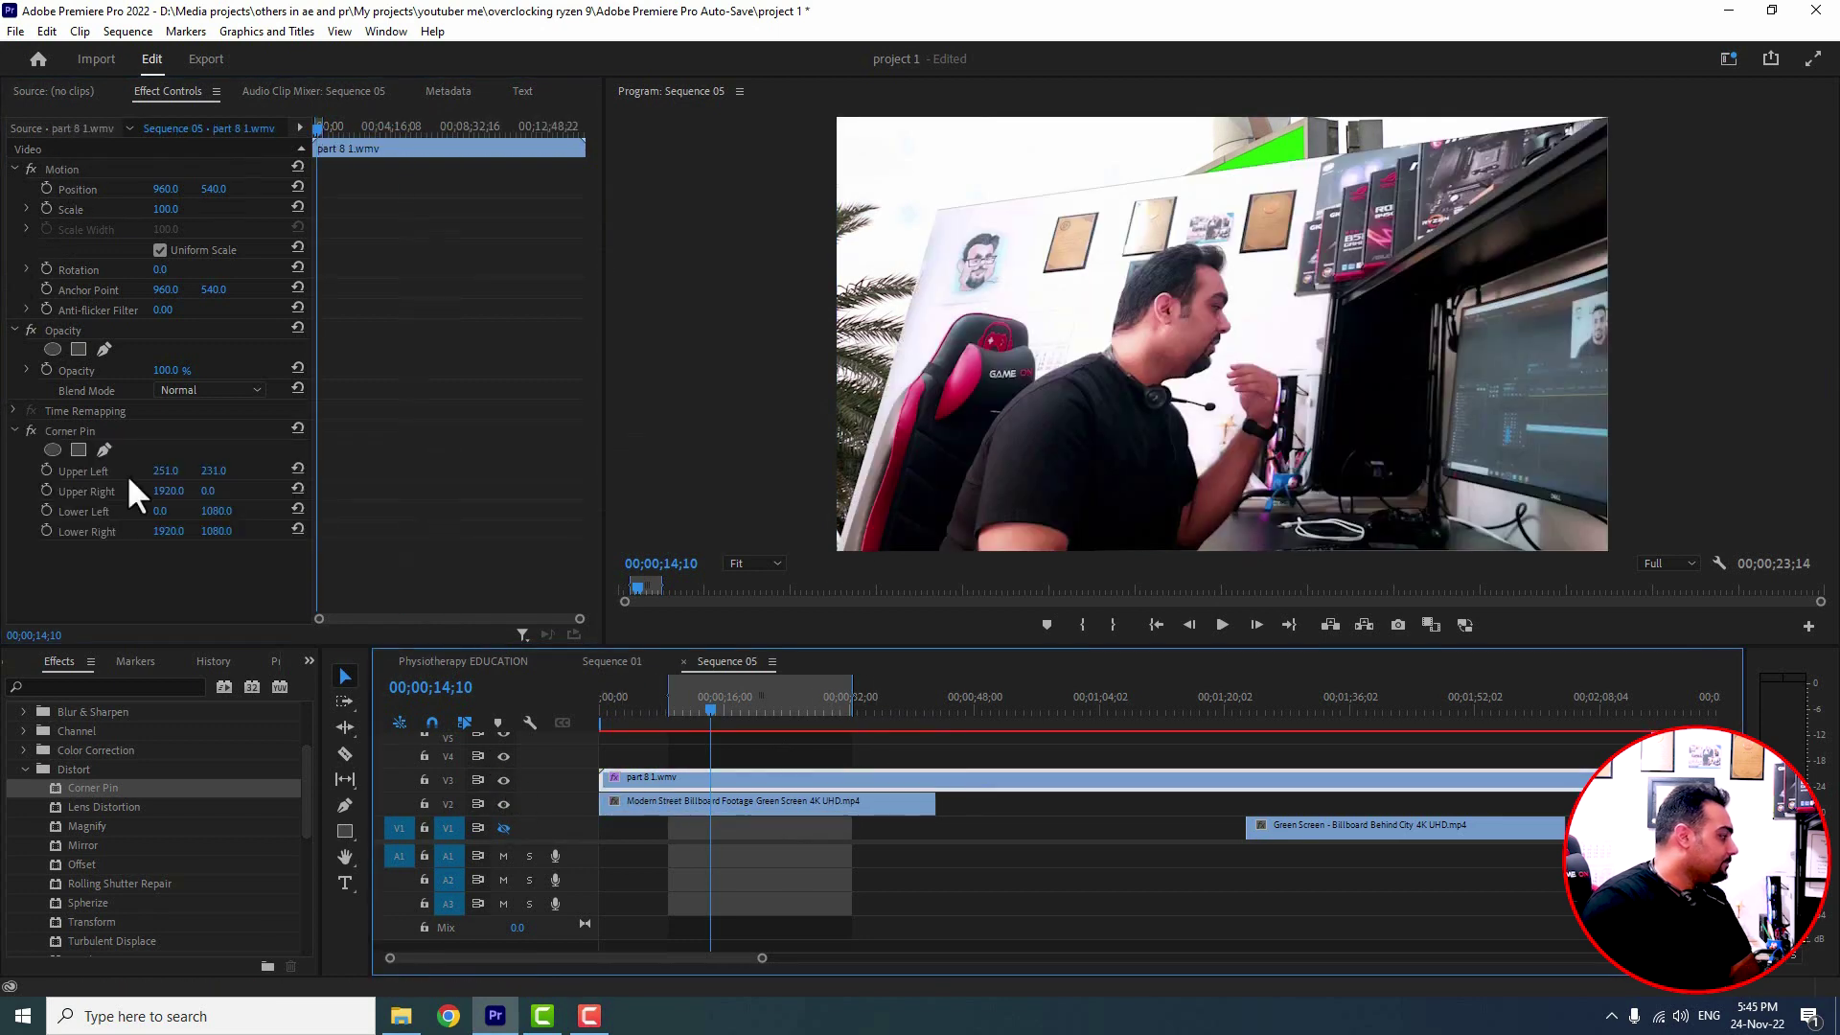
pyautogui.click(67, 169)
# Reset the Upper Left corner pin and scale the webcam clip to 38.6% at 814.5, 482.8
pyautogui.moveTo(830, 113); pyautogui.dragTo(952, 182)
pyautogui.moveTo(1079, 311); pyautogui.dragTo(1026, 293)
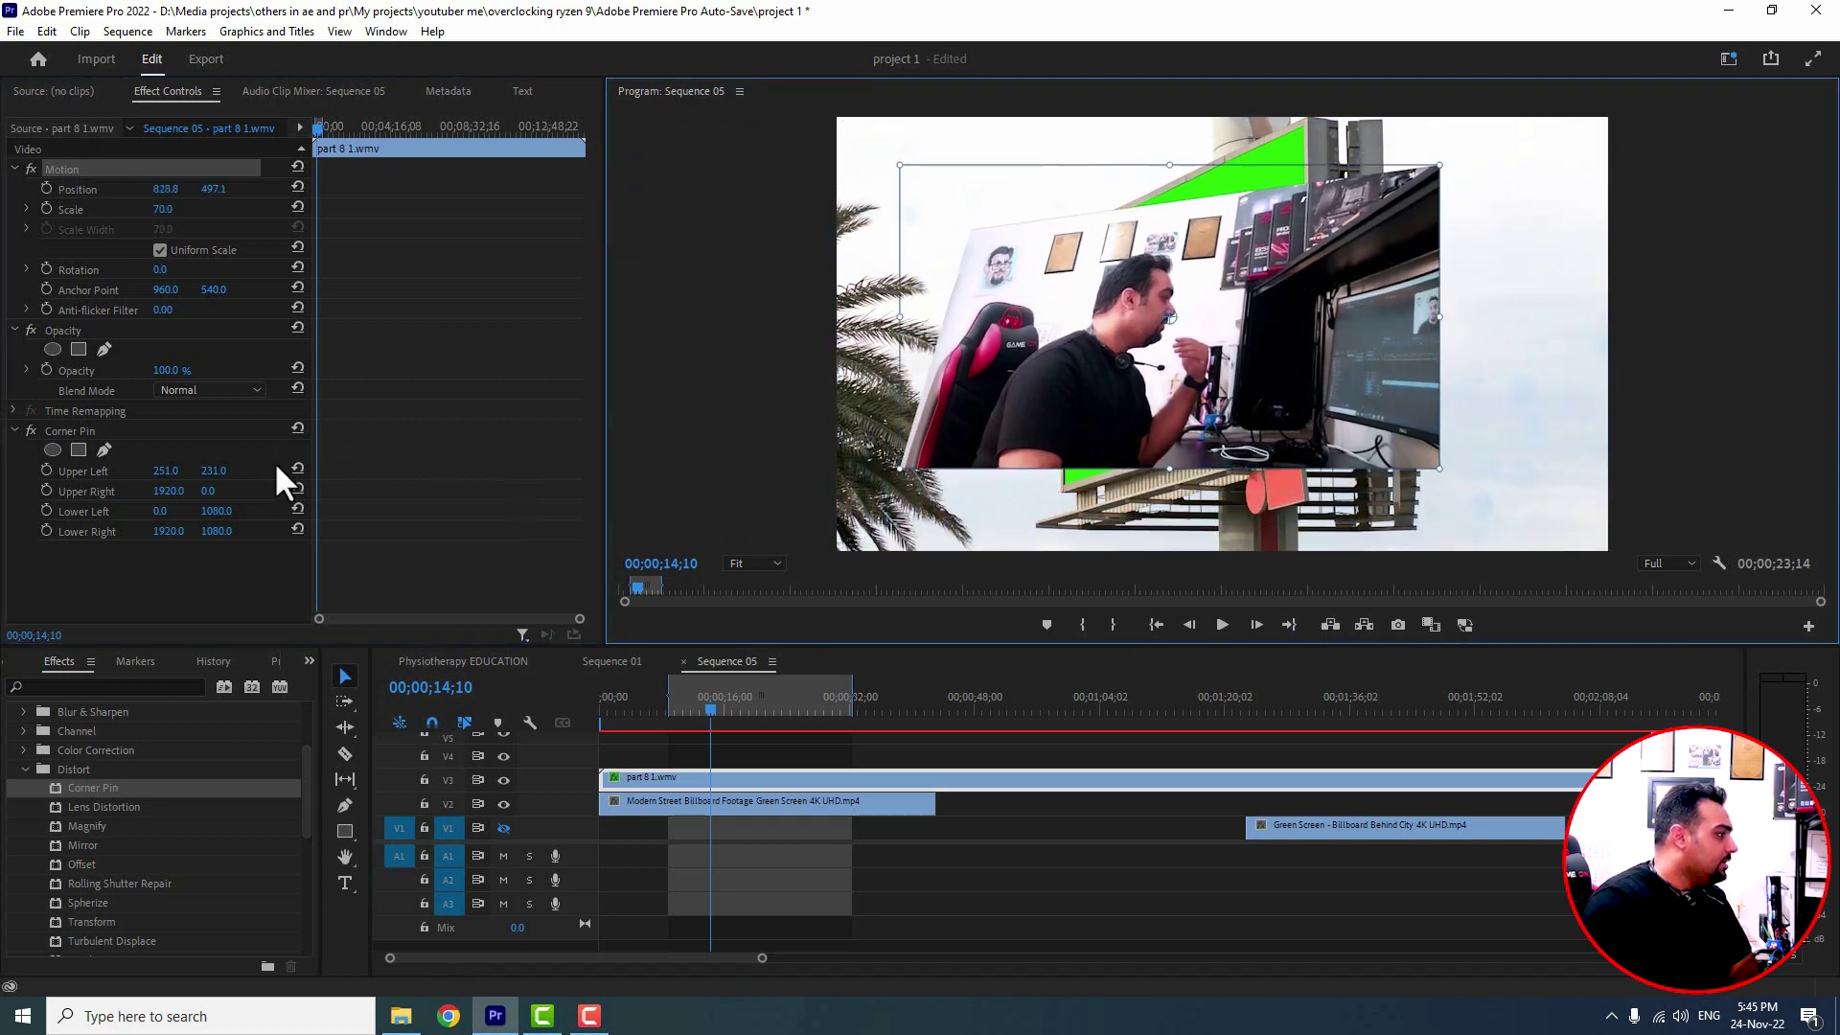
pyautogui.click(299, 469)
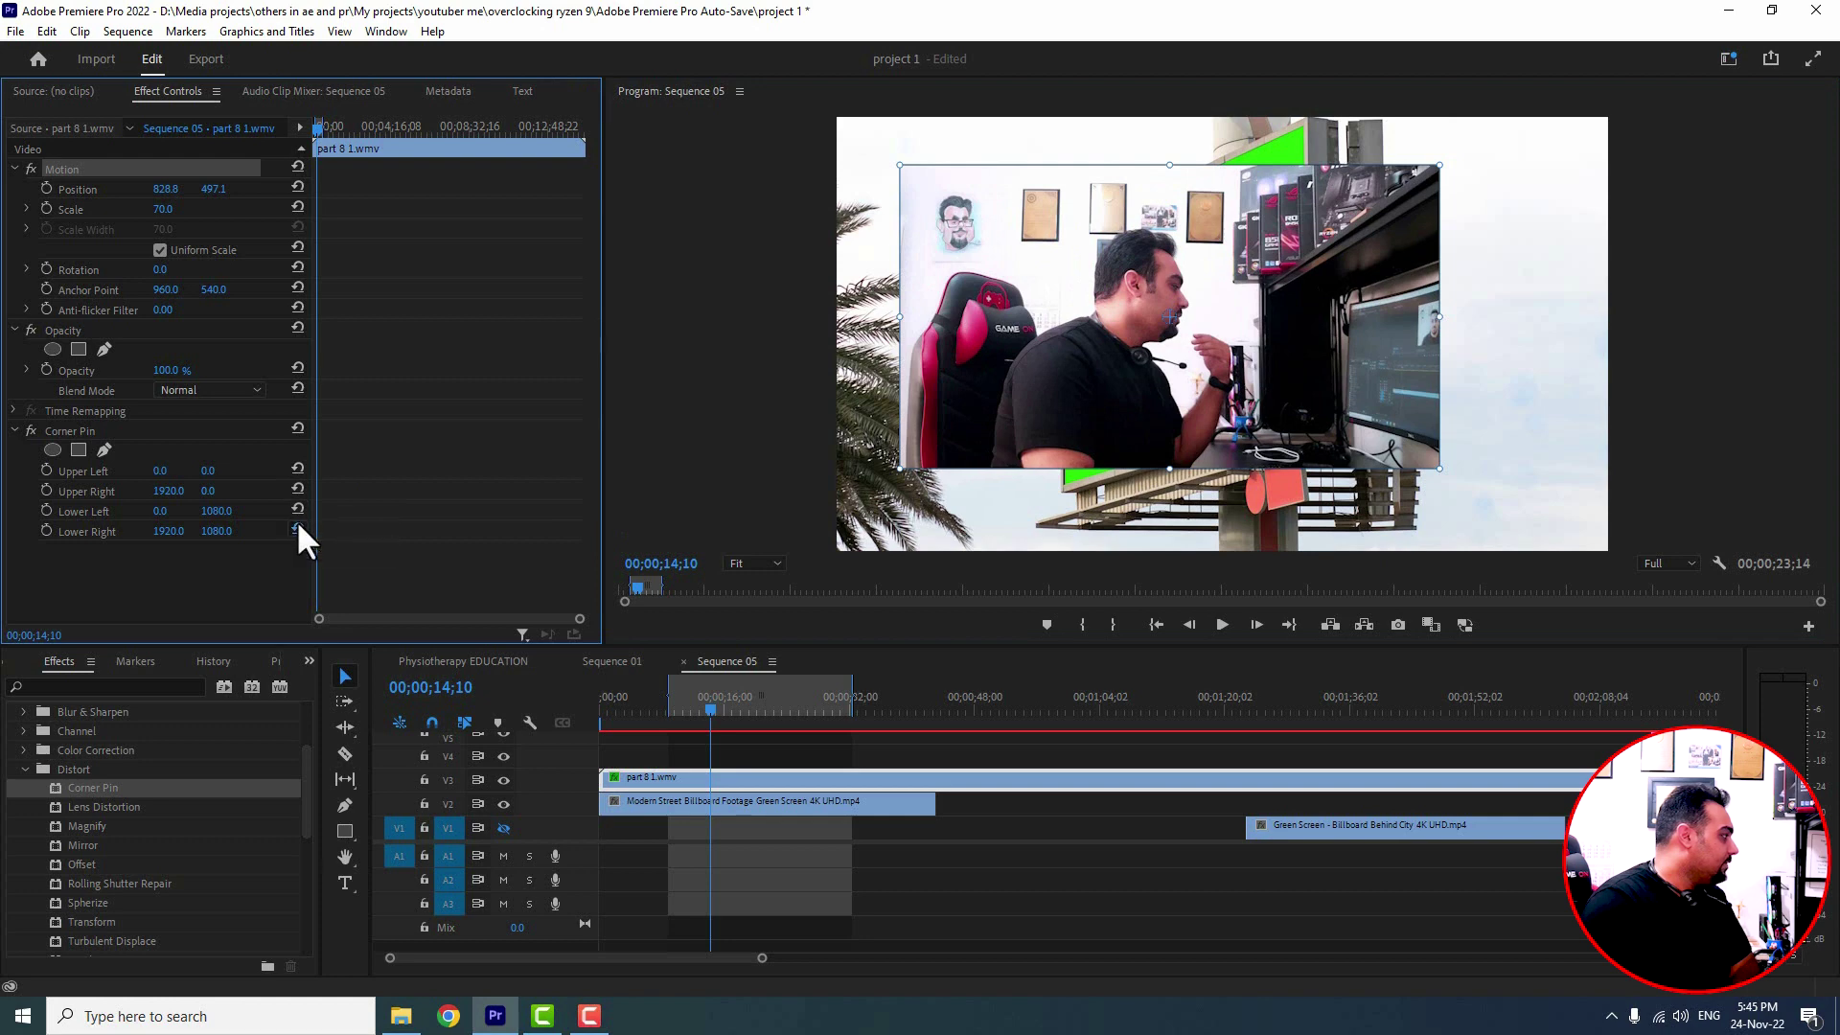
pyautogui.moveTo(996, 395); pyautogui.dragTo(1236, 286)
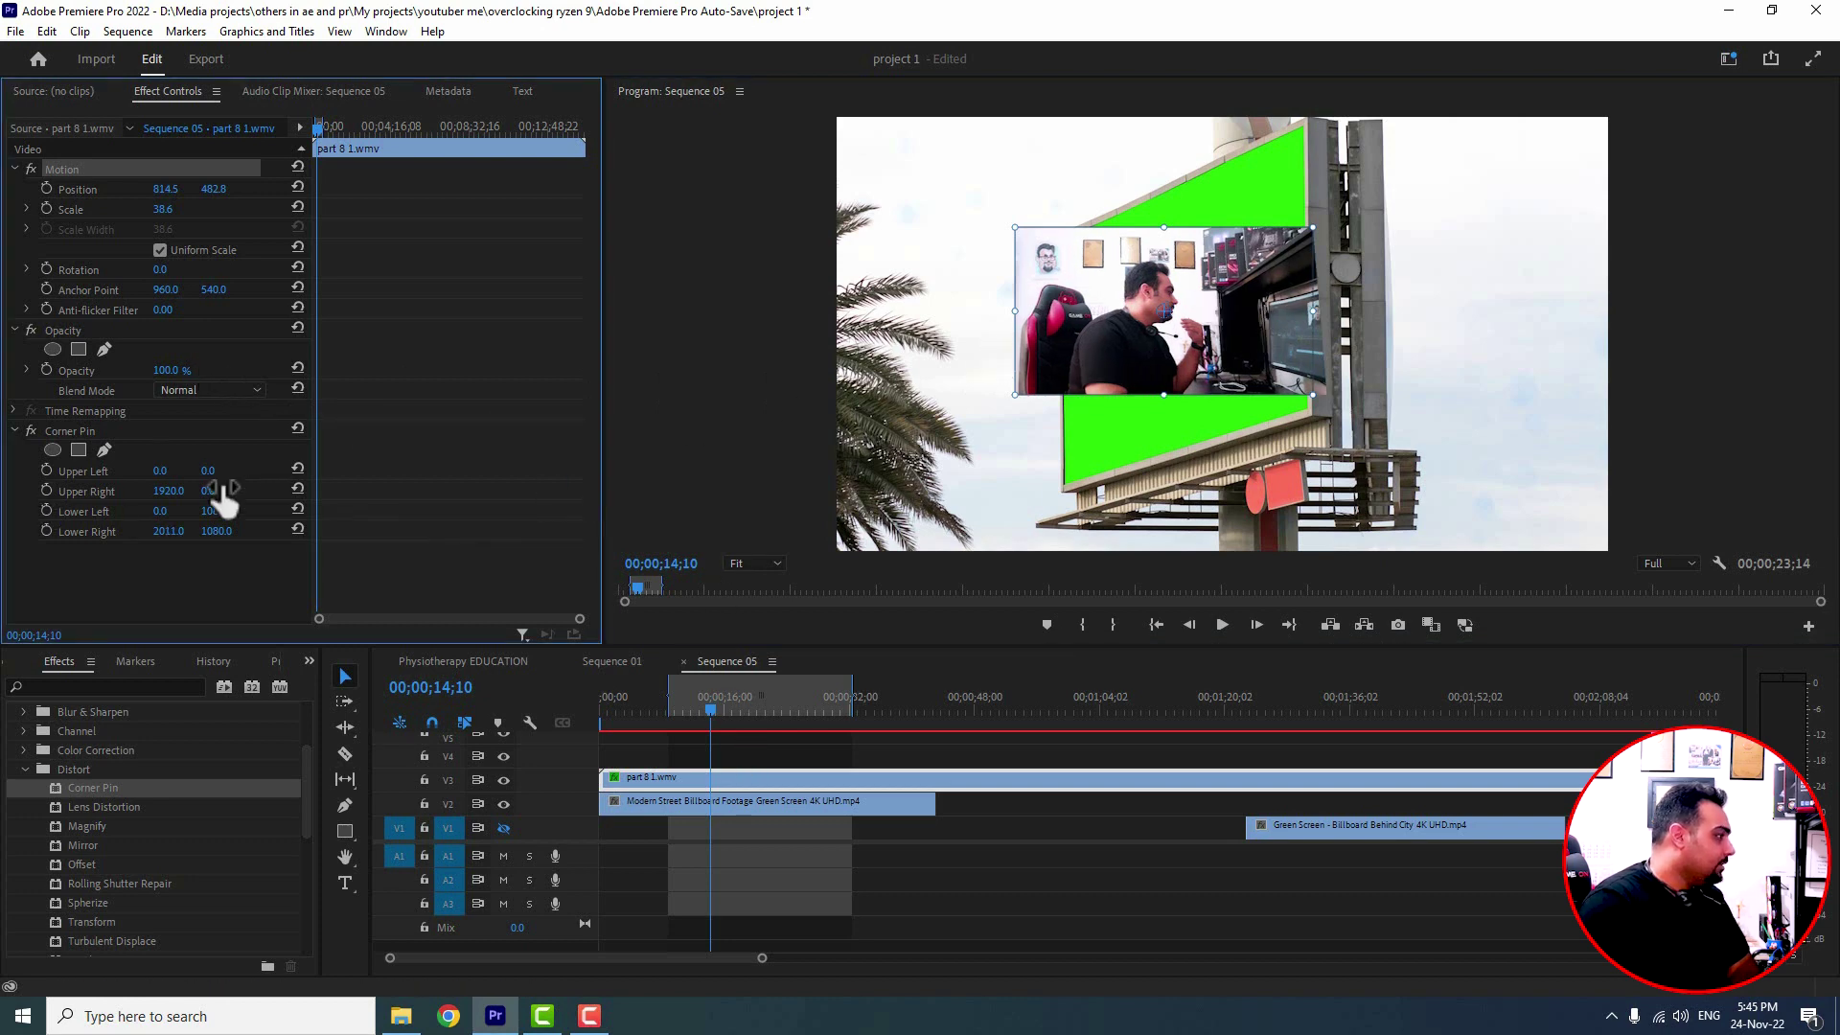
# Roughly size and position the webcam inset over the billboard, adjusting its top-left corner pin
pyautogui.moveTo(1195, 336); pyautogui.dragTo(1184, 320)
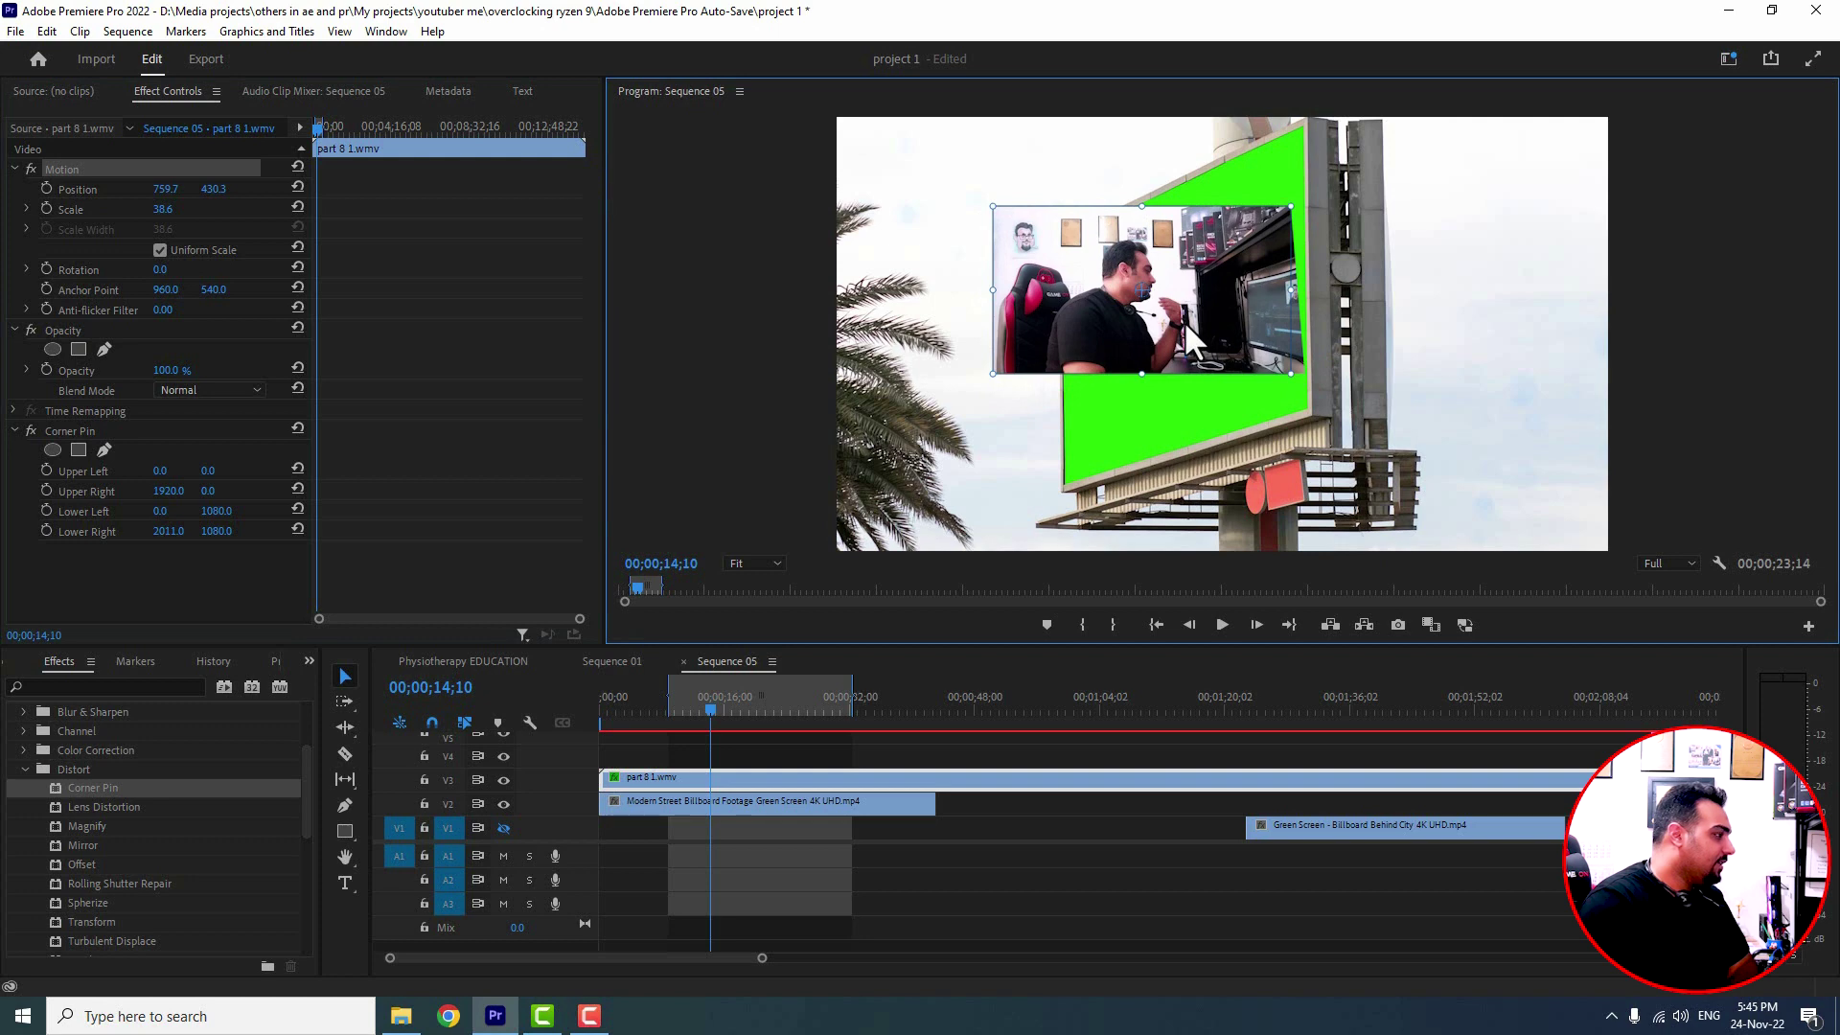
pyautogui.moveTo(160, 471); pyautogui.dragTo(192, 471)
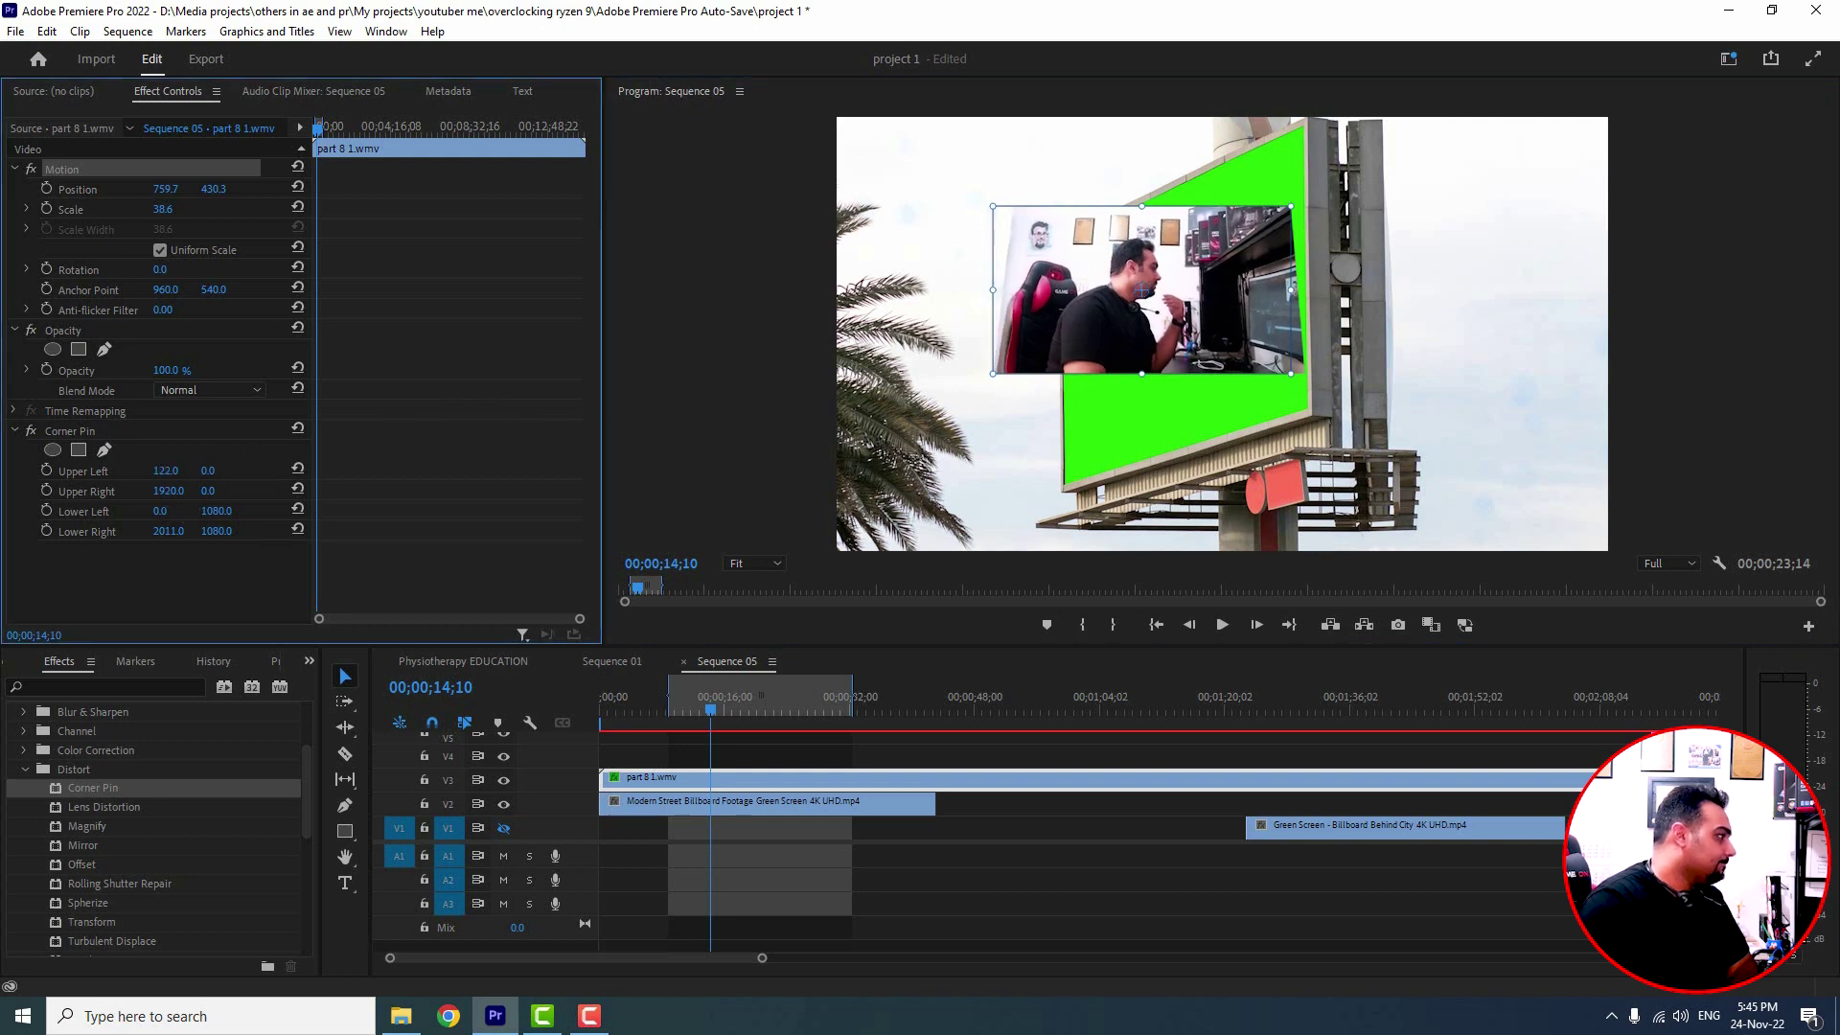
pyautogui.moveTo(1141, 290); pyautogui.dragTo(1208, 392)
pyautogui.moveTo(1367, 301); pyautogui.dragTo(1438, 270)
pyautogui.moveTo(160, 471); pyautogui.dragTo(349, 194)
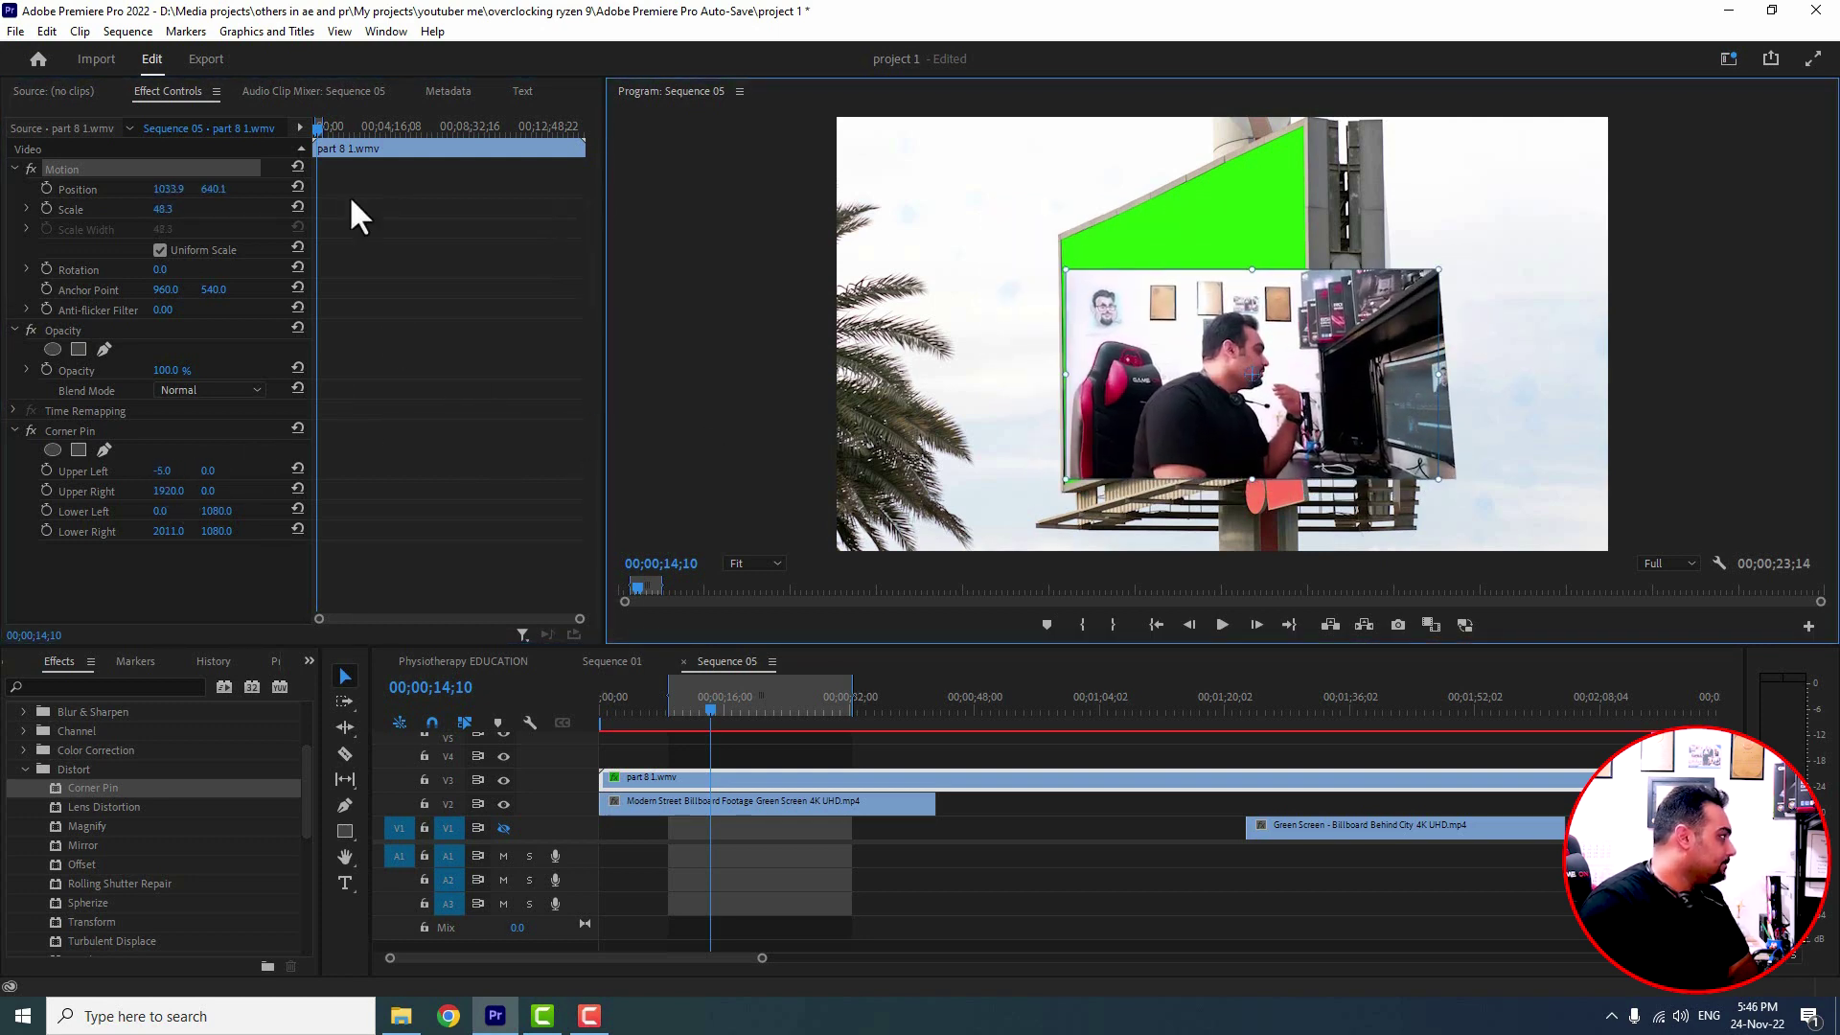
pyautogui.moveTo(210, 471); pyautogui.dragTo(233, 511)
pyautogui.click(74, 178)
pyautogui.moveTo(1430, 290); pyautogui.dragTo(1370, 311)
pyautogui.moveTo(1323, 383); pyautogui.dragTo(1221, 429)
pyautogui.moveTo(208, 491); pyautogui.dragTo(144, 491)
# Fine-tune the inset's four corner pins and height 66.4 to match the billboard's perspective
pyautogui.click(1236, 412)
pyautogui.moveTo(1237, 412); pyautogui.dragTo(1232, 412)
pyautogui.moveTo(213, 531); pyautogui.dragTo(144, 531)
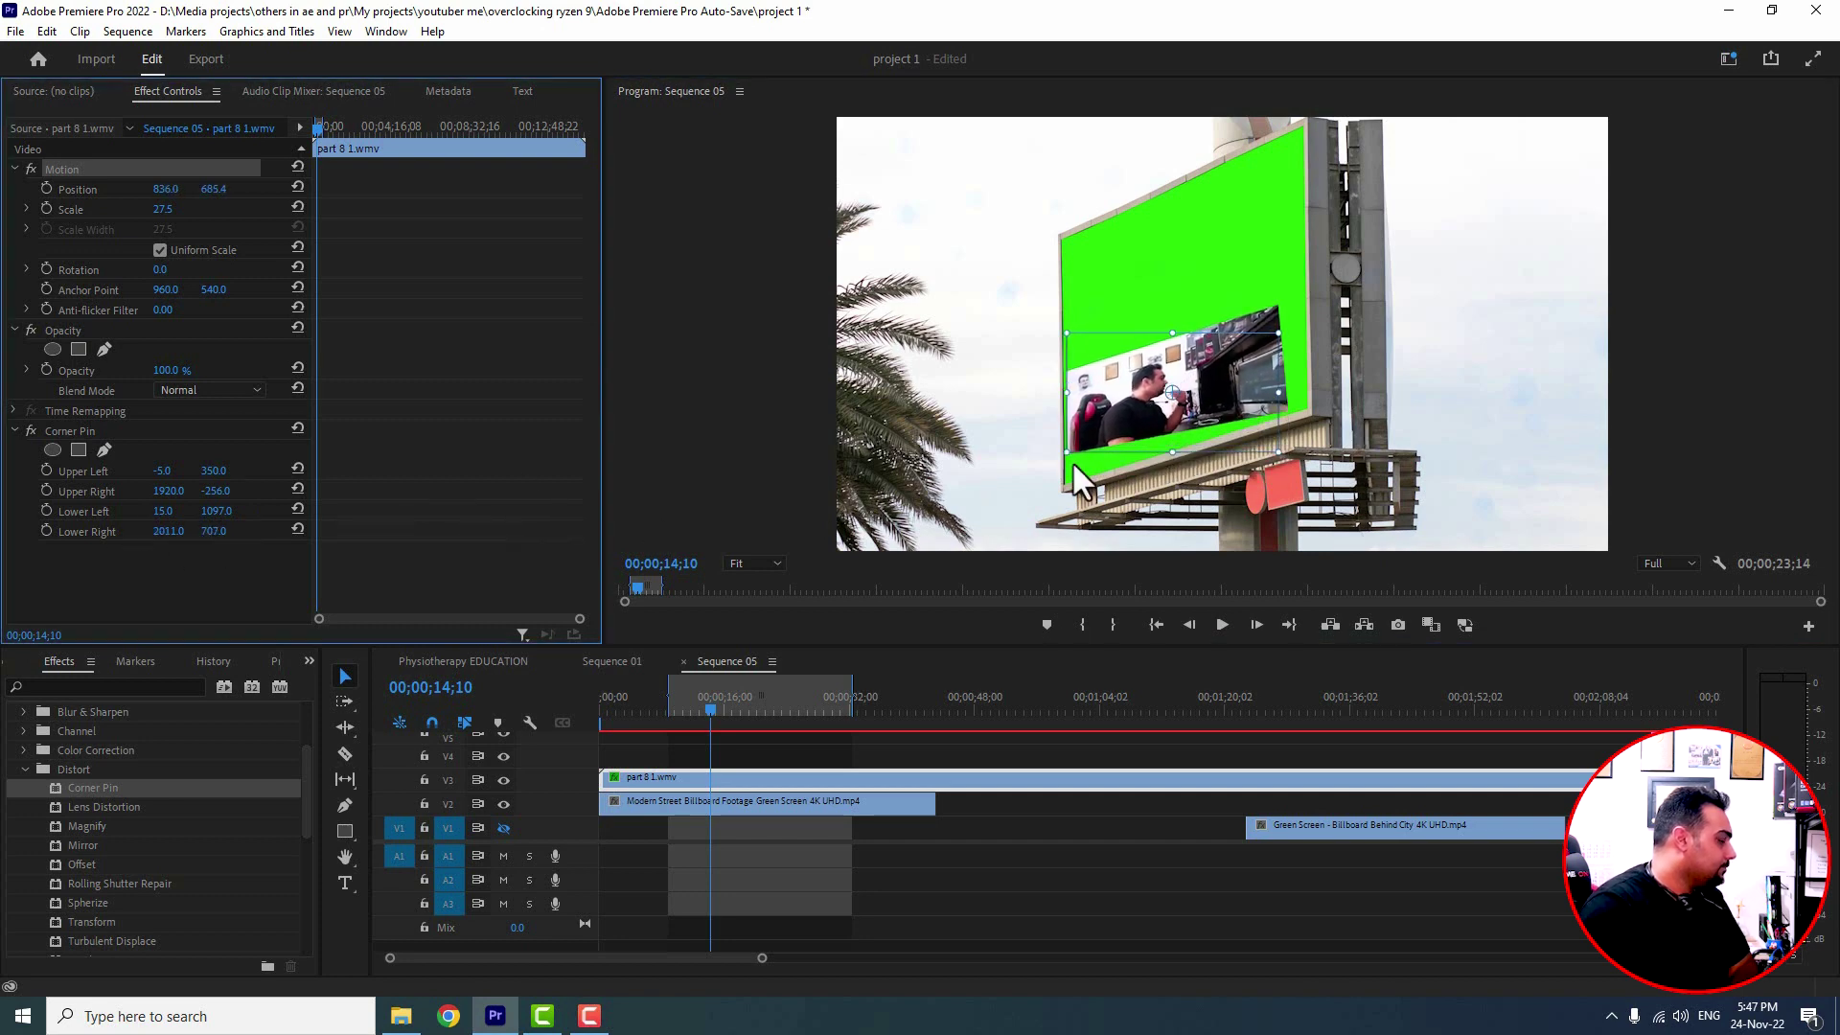
pyautogui.moveTo(1293, 316); pyautogui.dragTo(1289, 329)
pyautogui.moveTo(1173, 332); pyautogui.dragTo(1125, 383)
pyautogui.moveTo(163, 471); pyautogui.dragTo(201, 491)
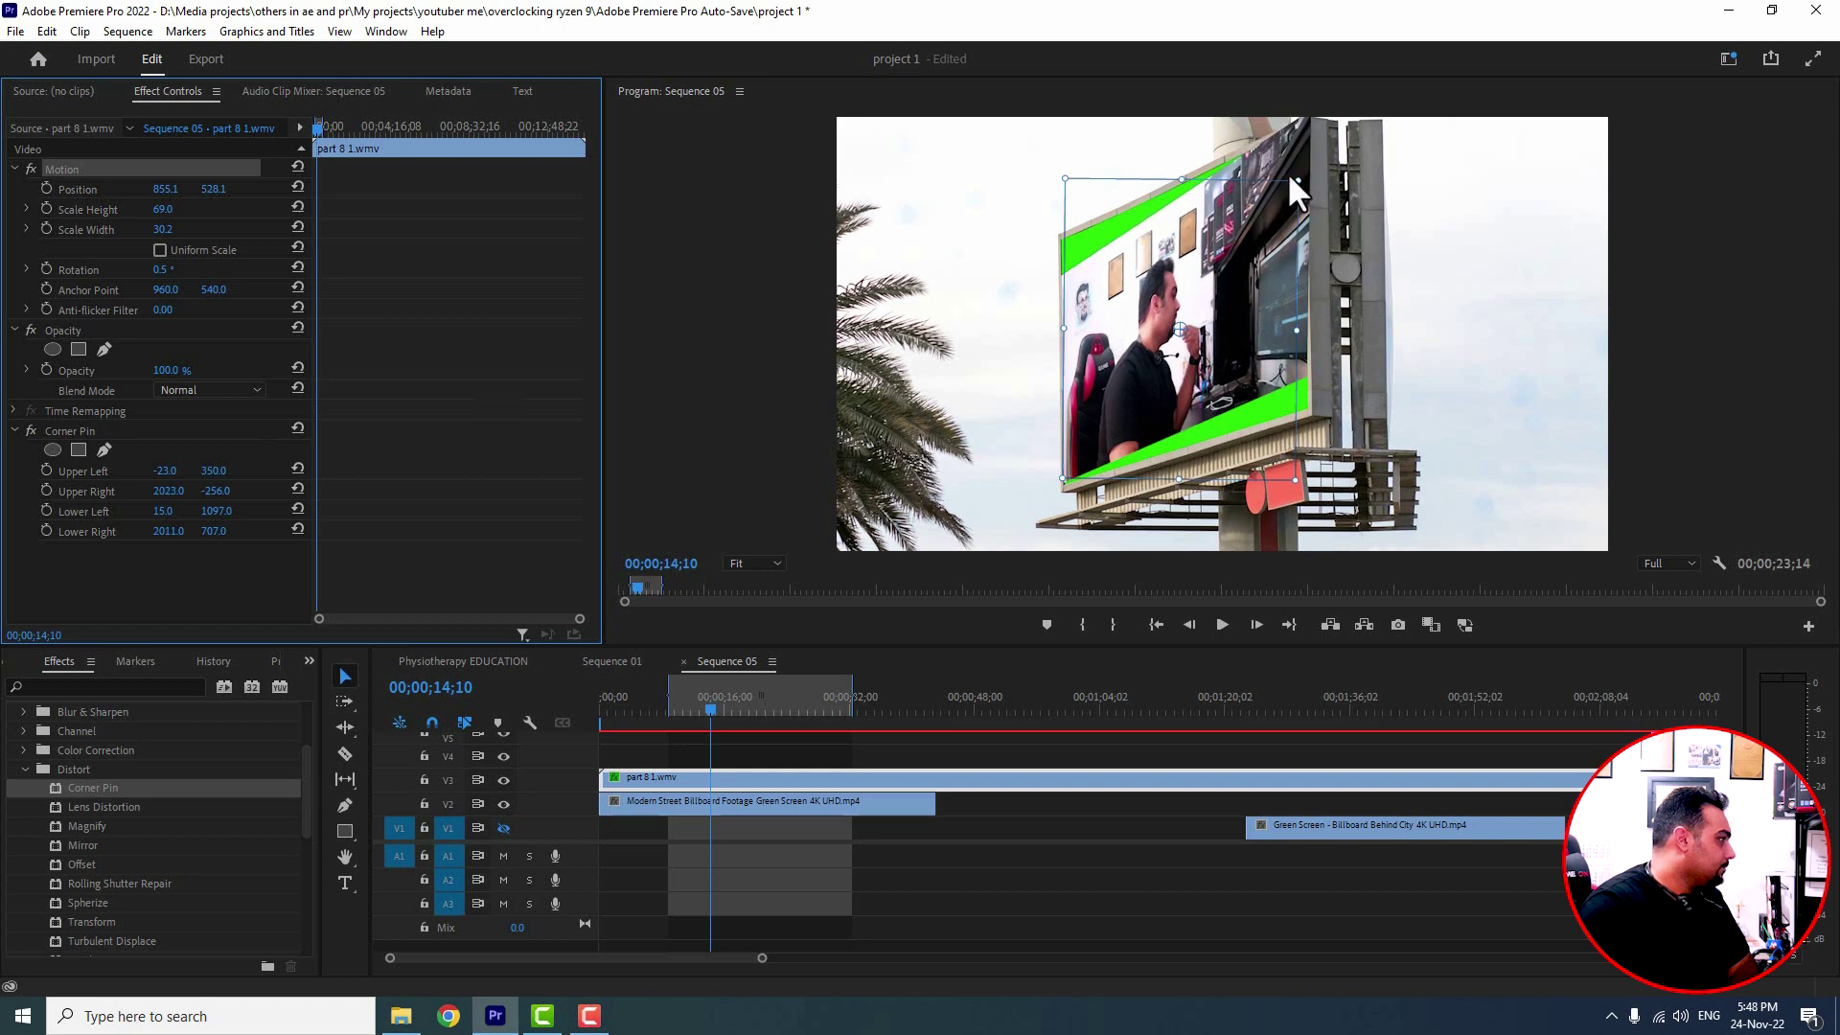
pyautogui.moveTo(1286, 170); pyautogui.dragTo(1290, 188)
pyautogui.moveTo(213, 471); pyautogui.dragTo(191, 471)
pyautogui.moveTo(1066, 328); pyautogui.dragTo(1064, 327)
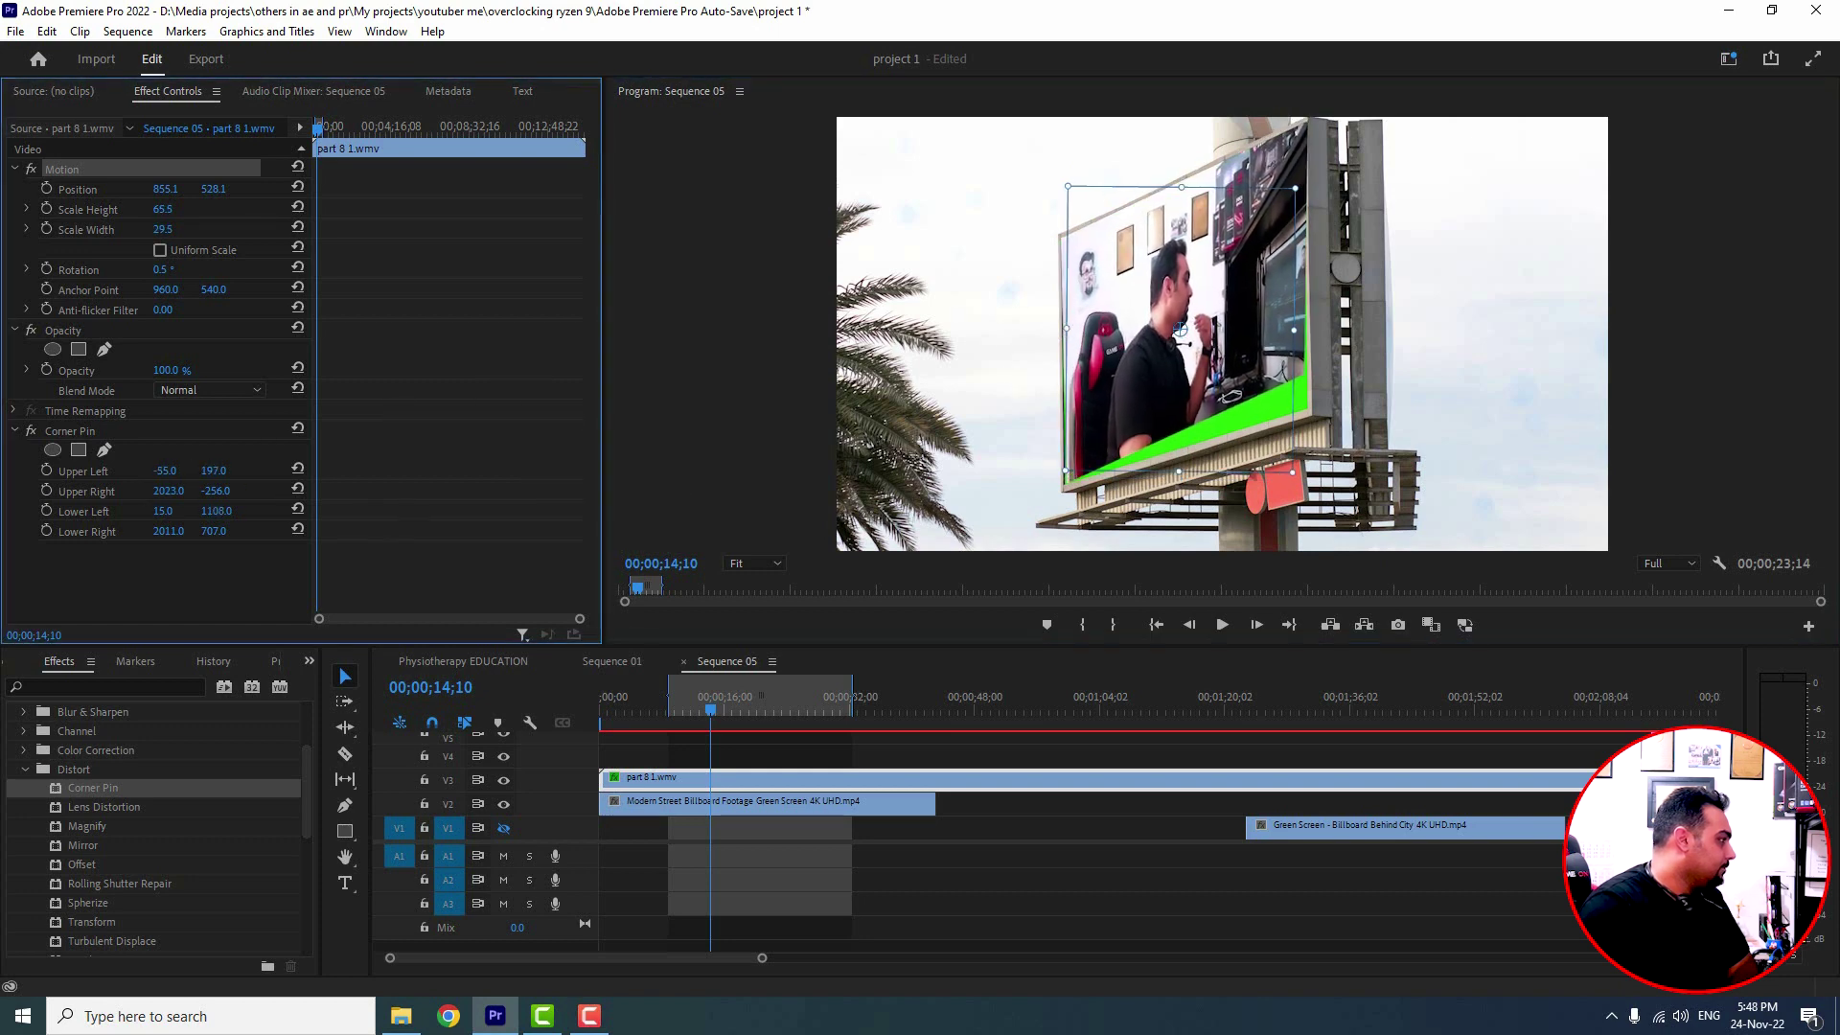
pyautogui.moveTo(215, 511); pyautogui.dragTo(226, 511)
pyautogui.moveTo(1293, 471); pyautogui.dragTo(1296, 473)
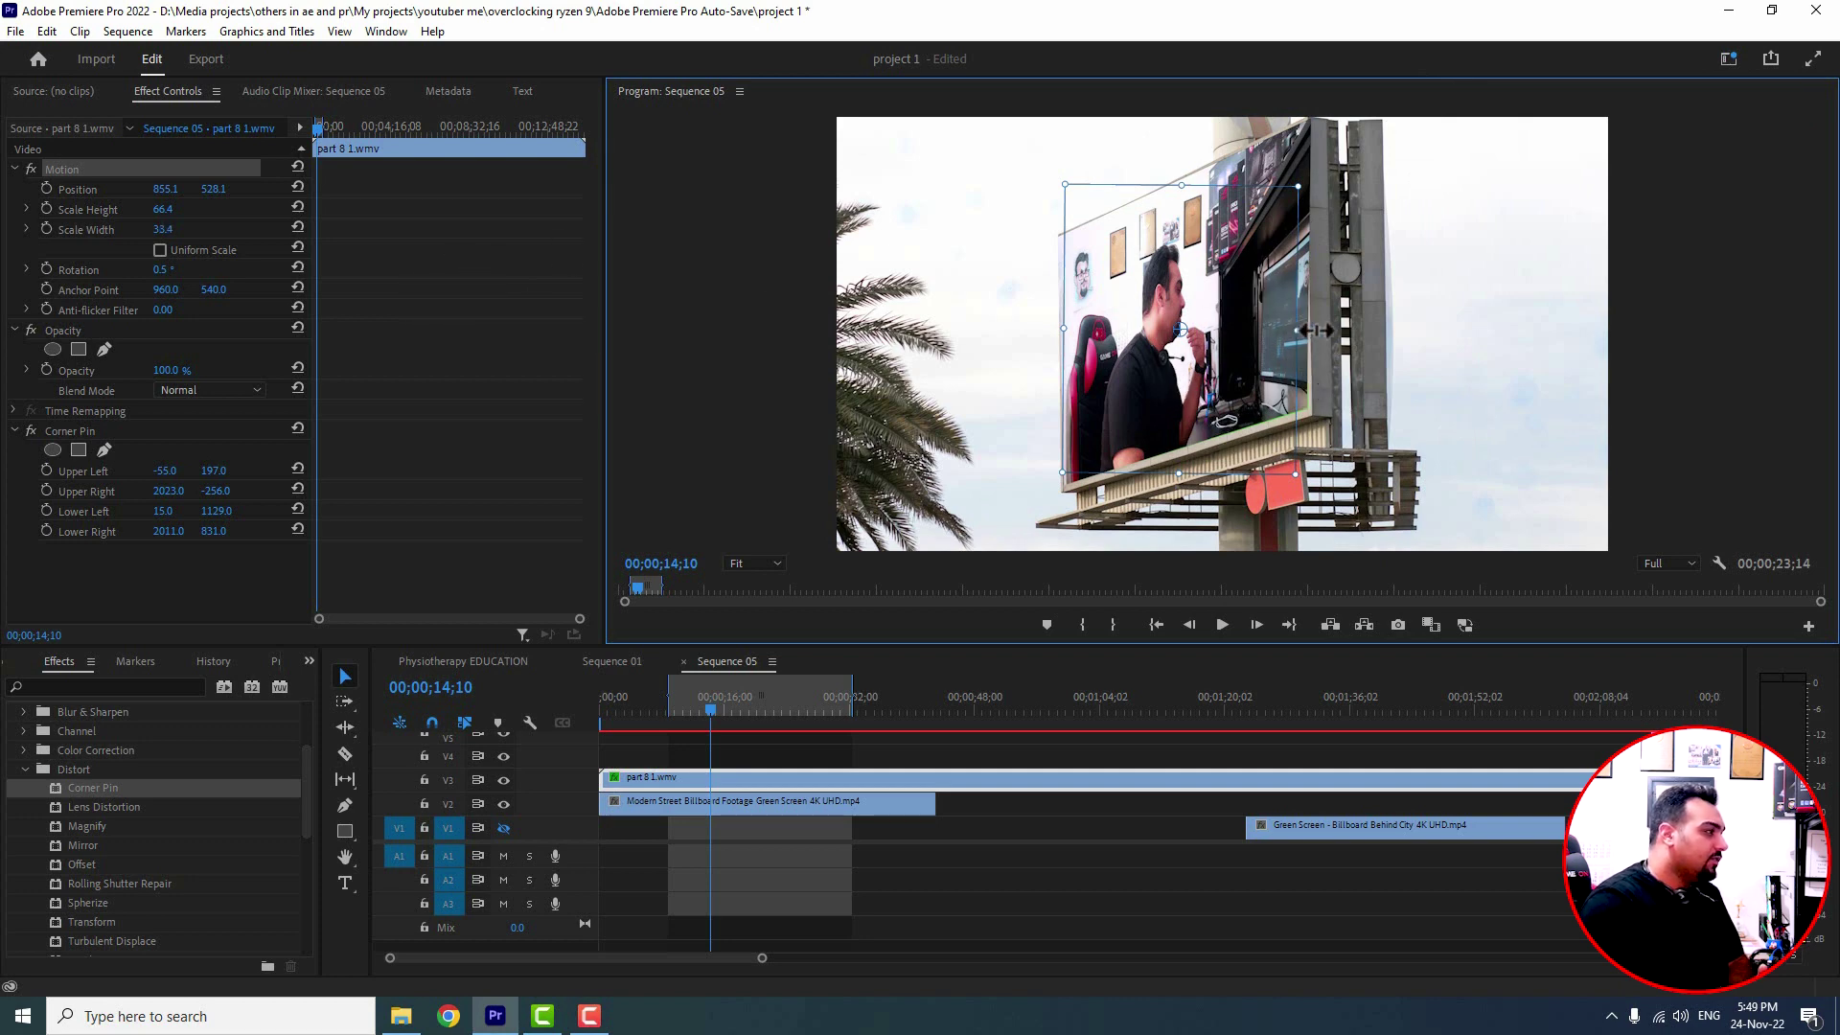
# Turn off Uniform Scale, set Scale Width to 29.0, and play back to check the fit
pyautogui.moveTo(1296, 331); pyautogui.dragTo(1290, 330)
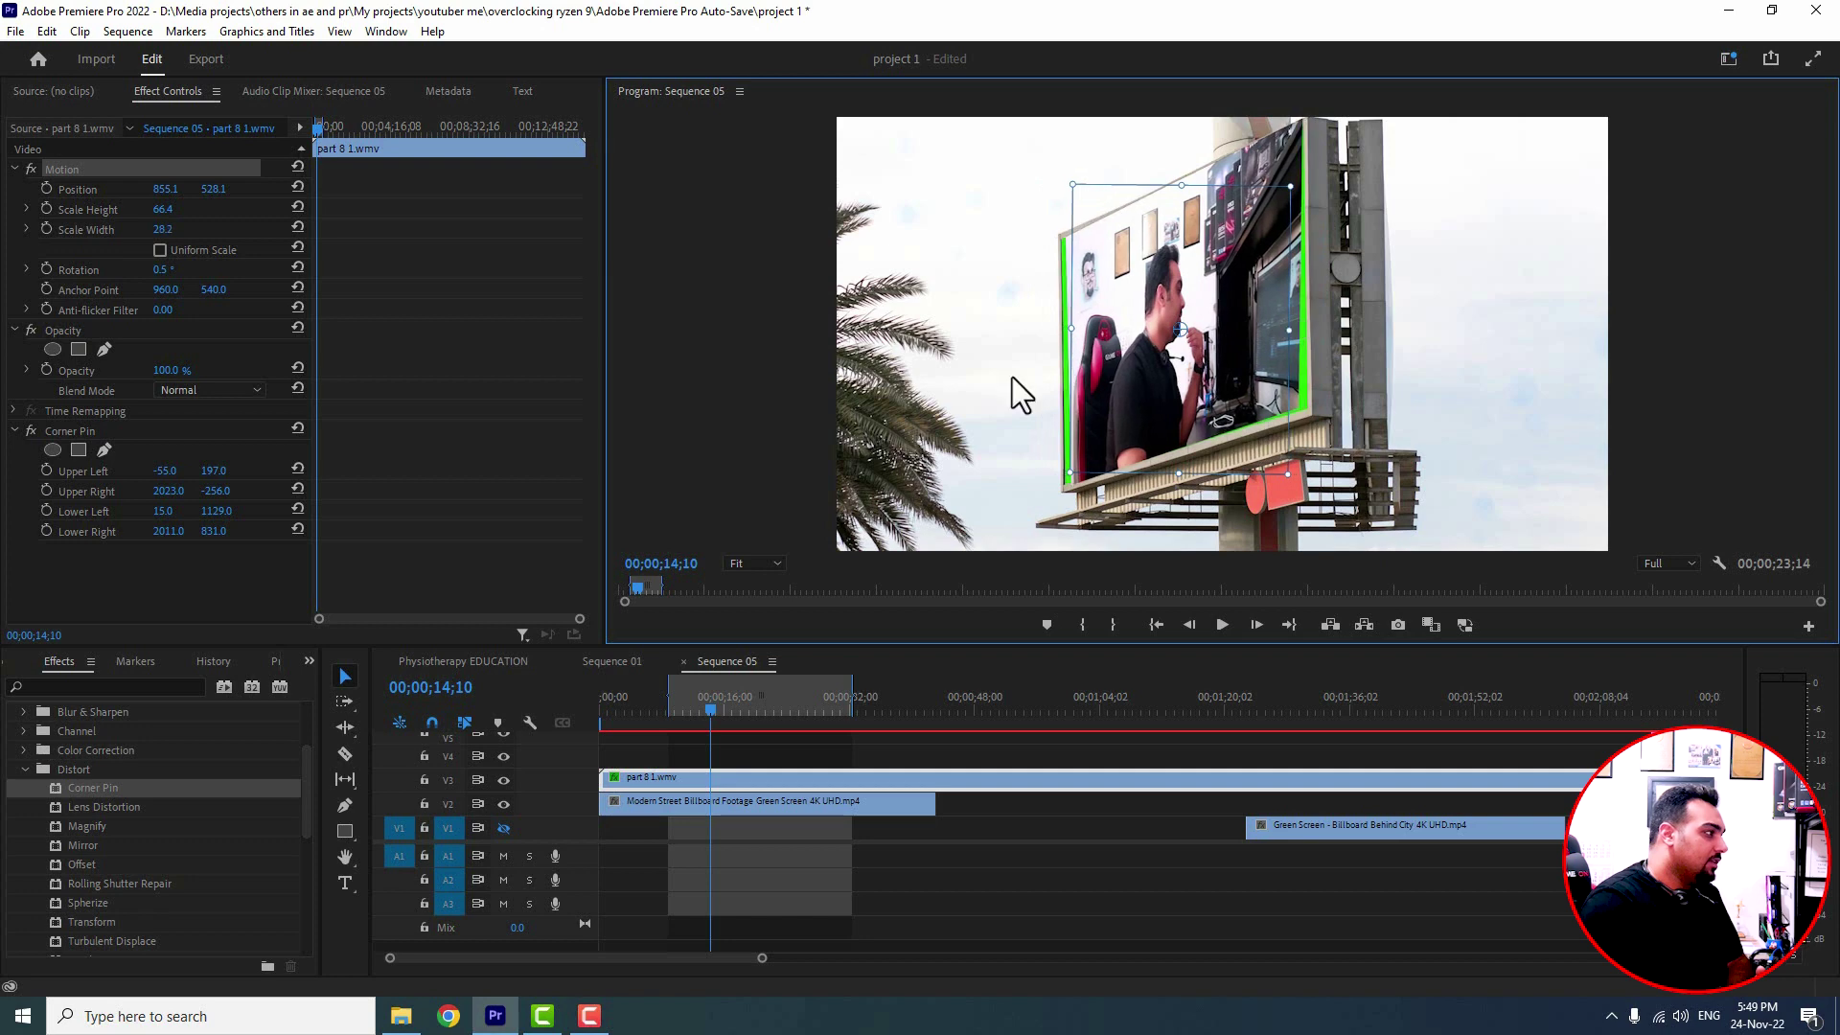
pyautogui.click(160, 250)
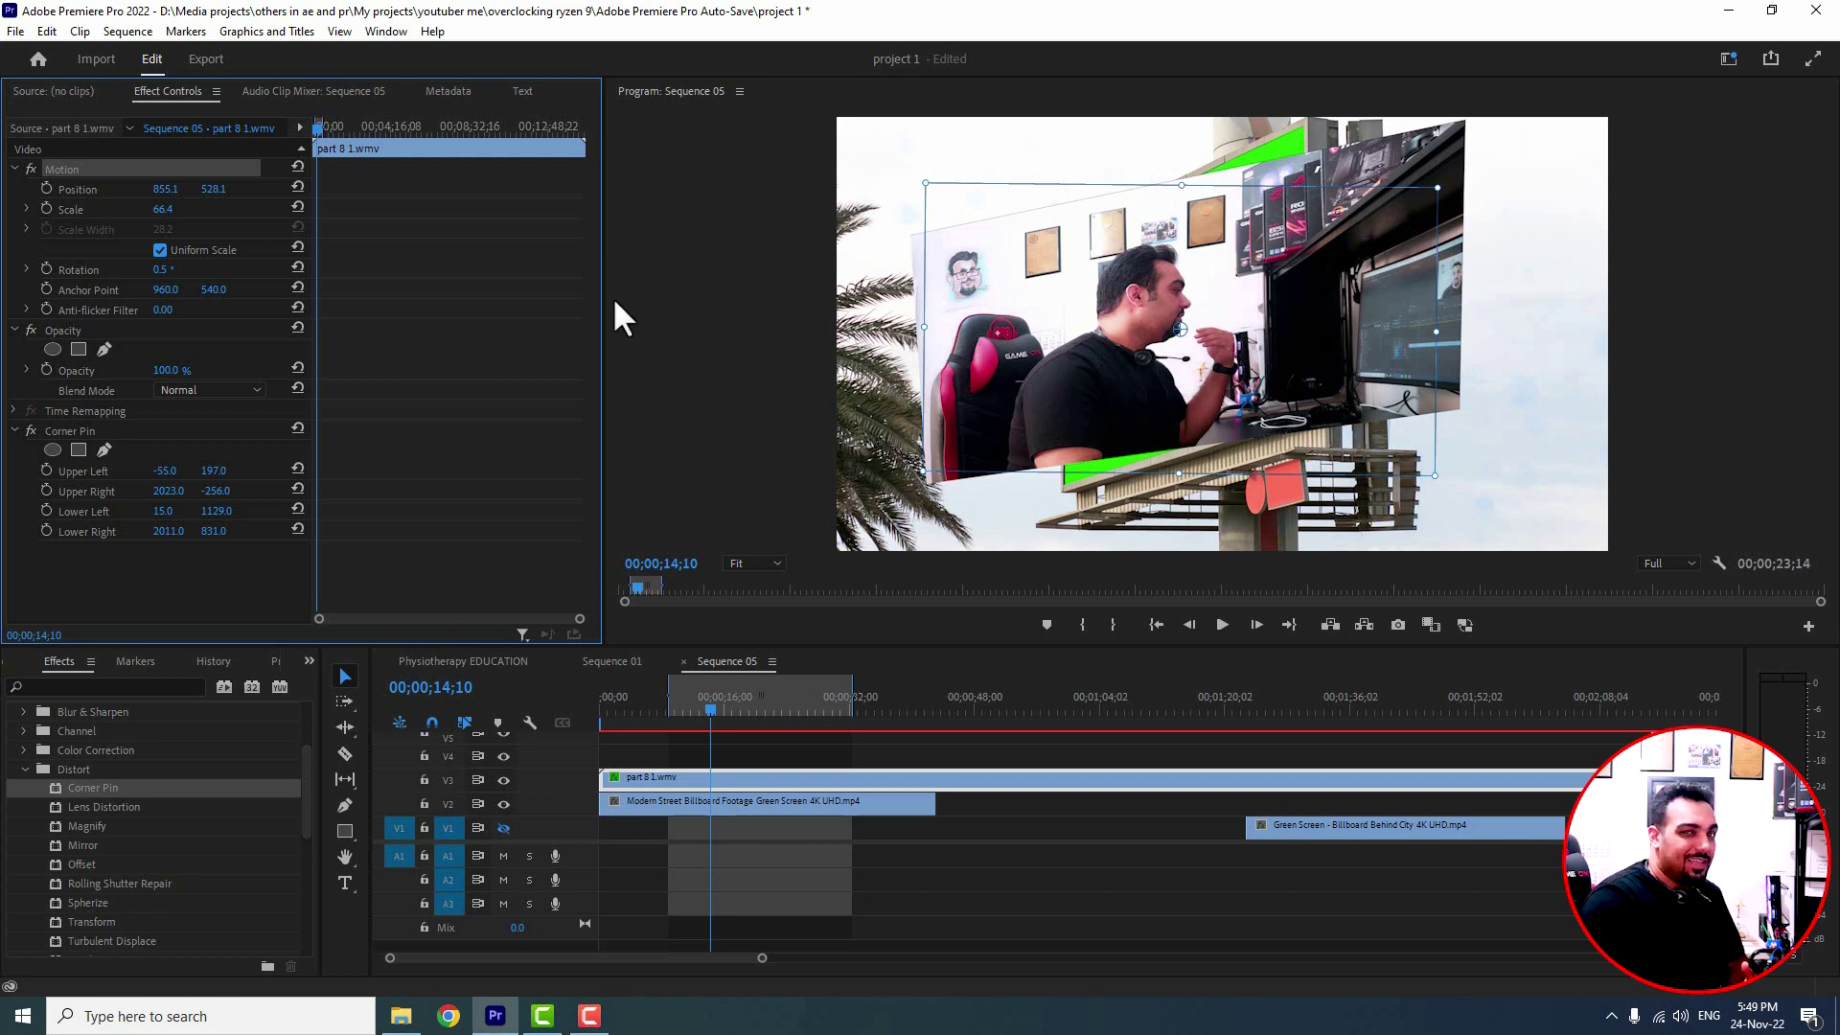
pyautogui.click(160, 250)
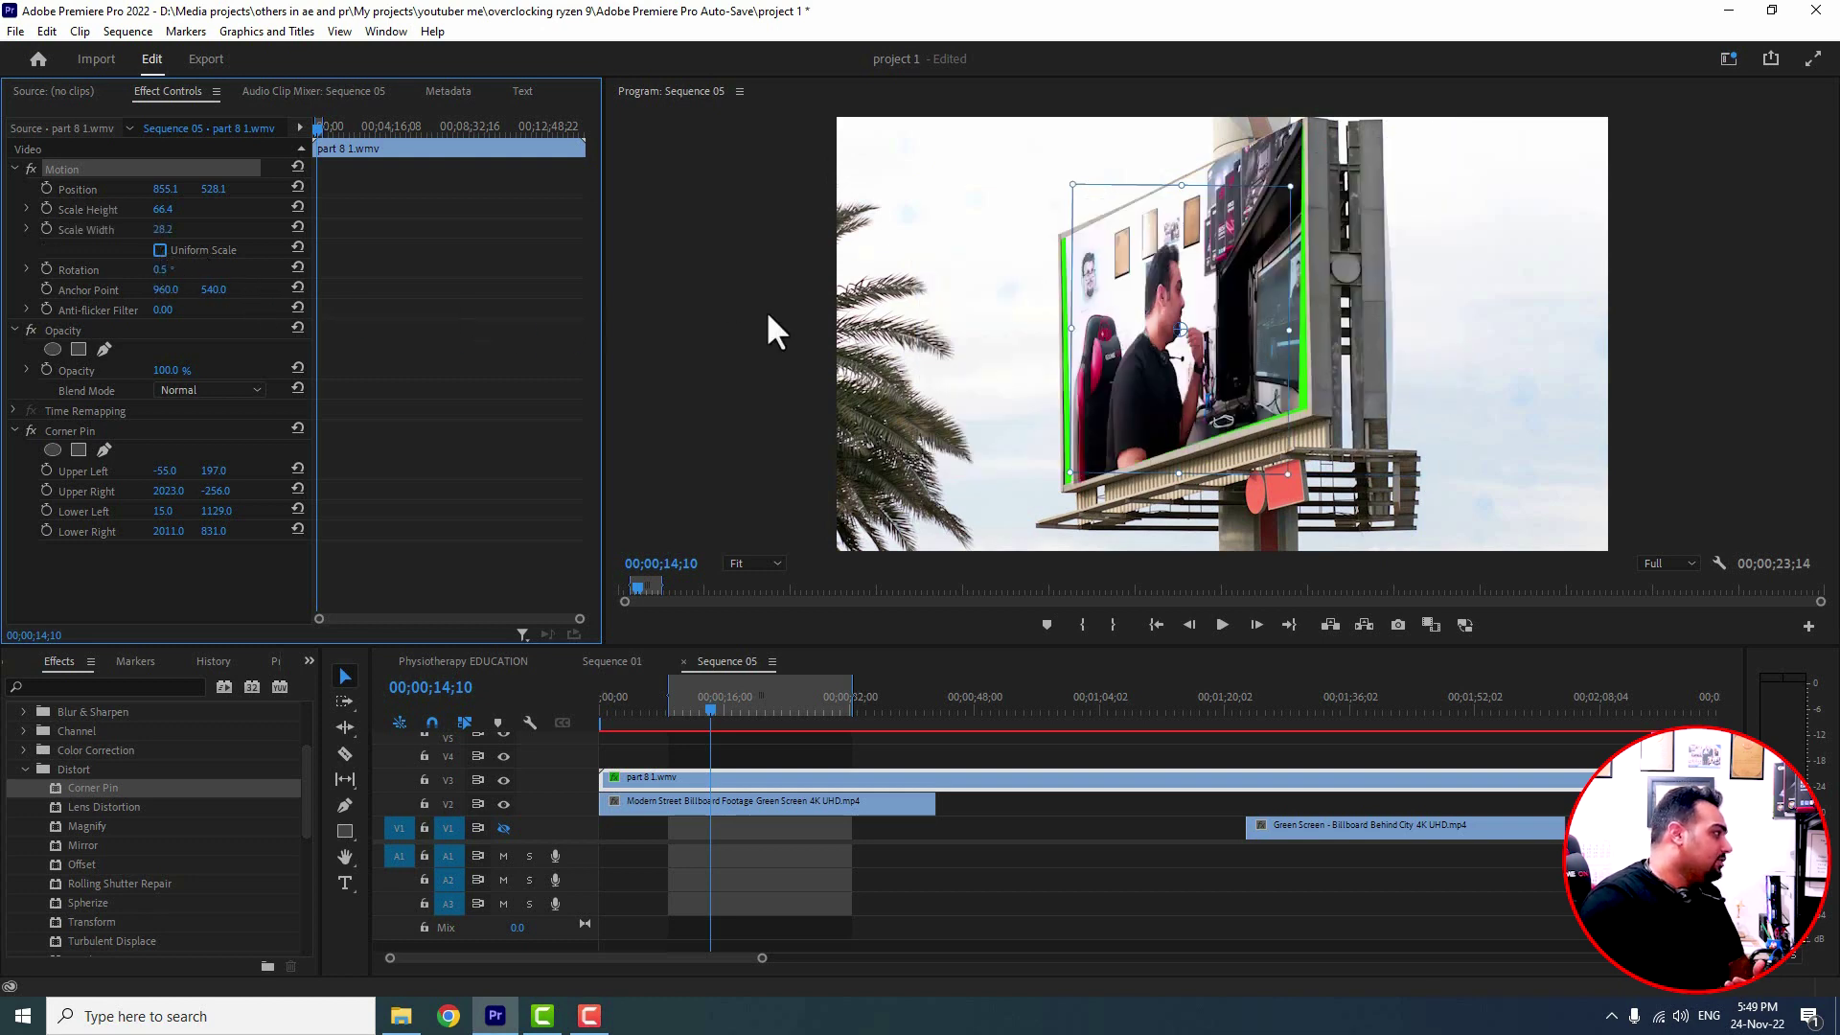
pyautogui.moveTo(1288, 331); pyautogui.dragTo(1300, 328)
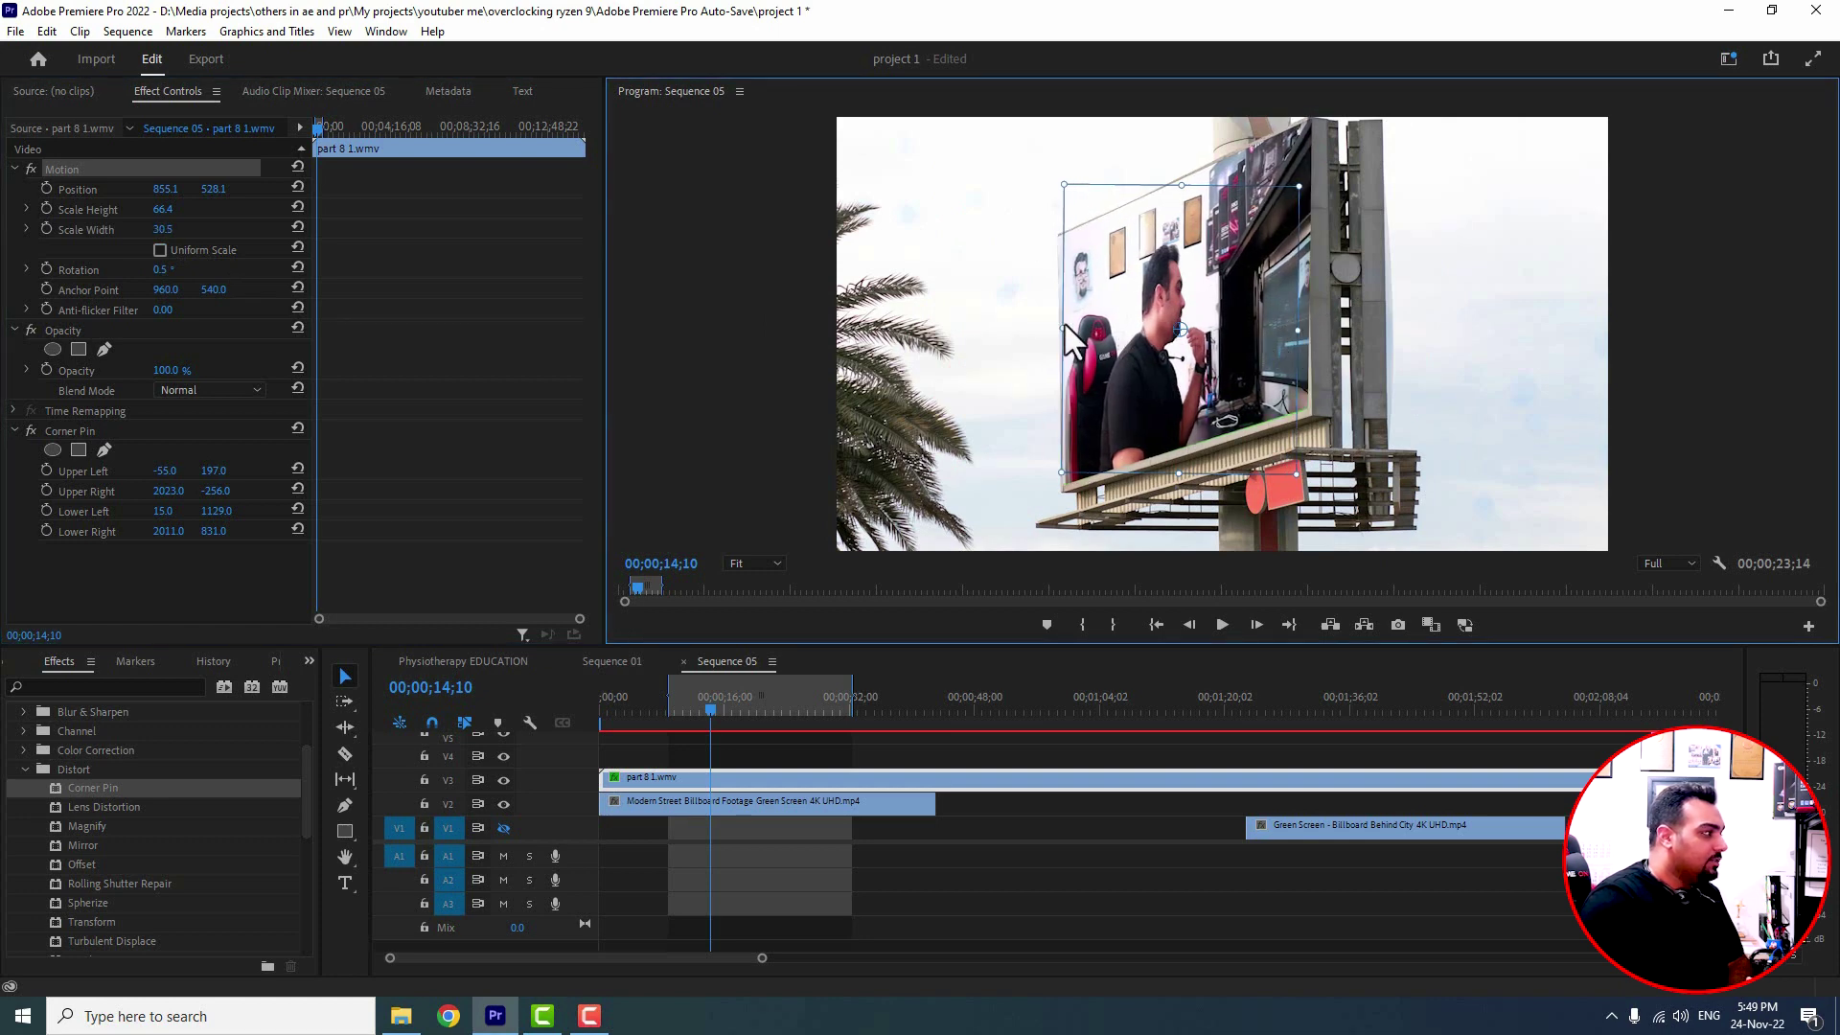
pyautogui.moveTo(1064, 329); pyautogui.dragTo(1063, 329)
pyautogui.click(218, 575)
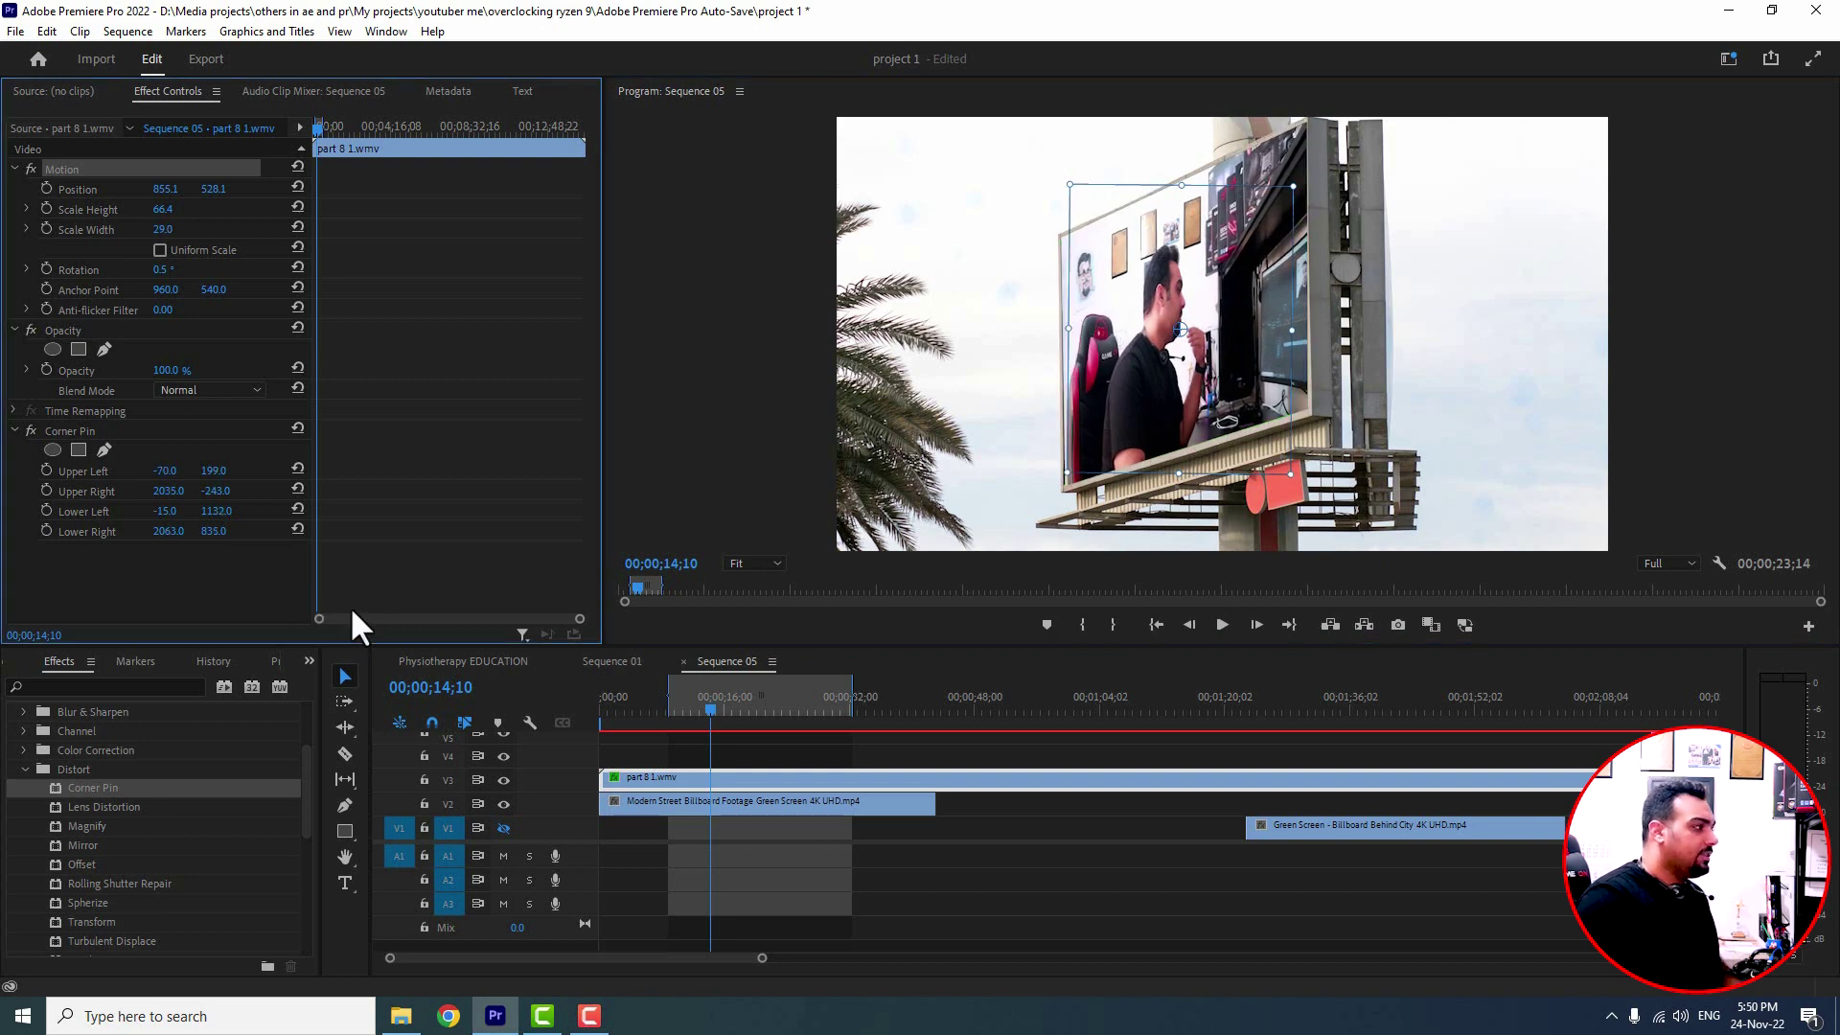
pyautogui.click(645, 711)
pyautogui.press('space')
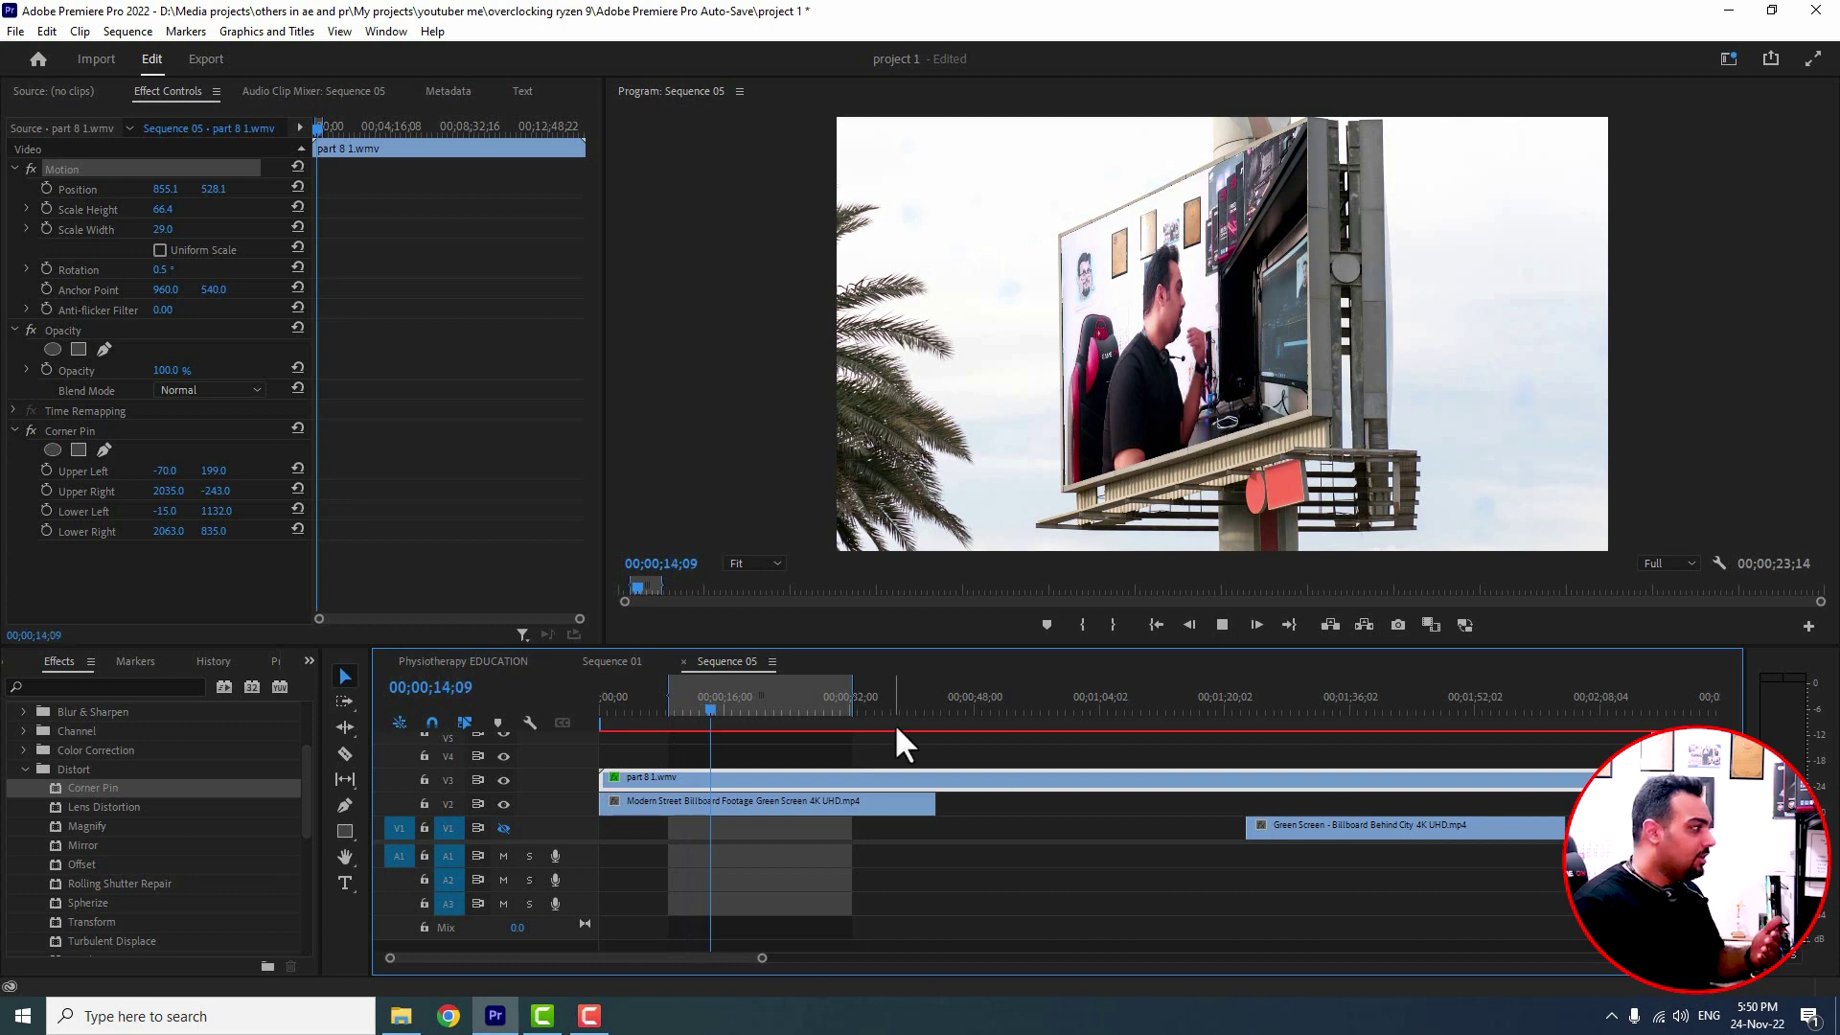
# Move the Green Screen - Billboard Behind City clip from V1 to V2, then return to 00;00;12;22
pyautogui.click(1309, 692)
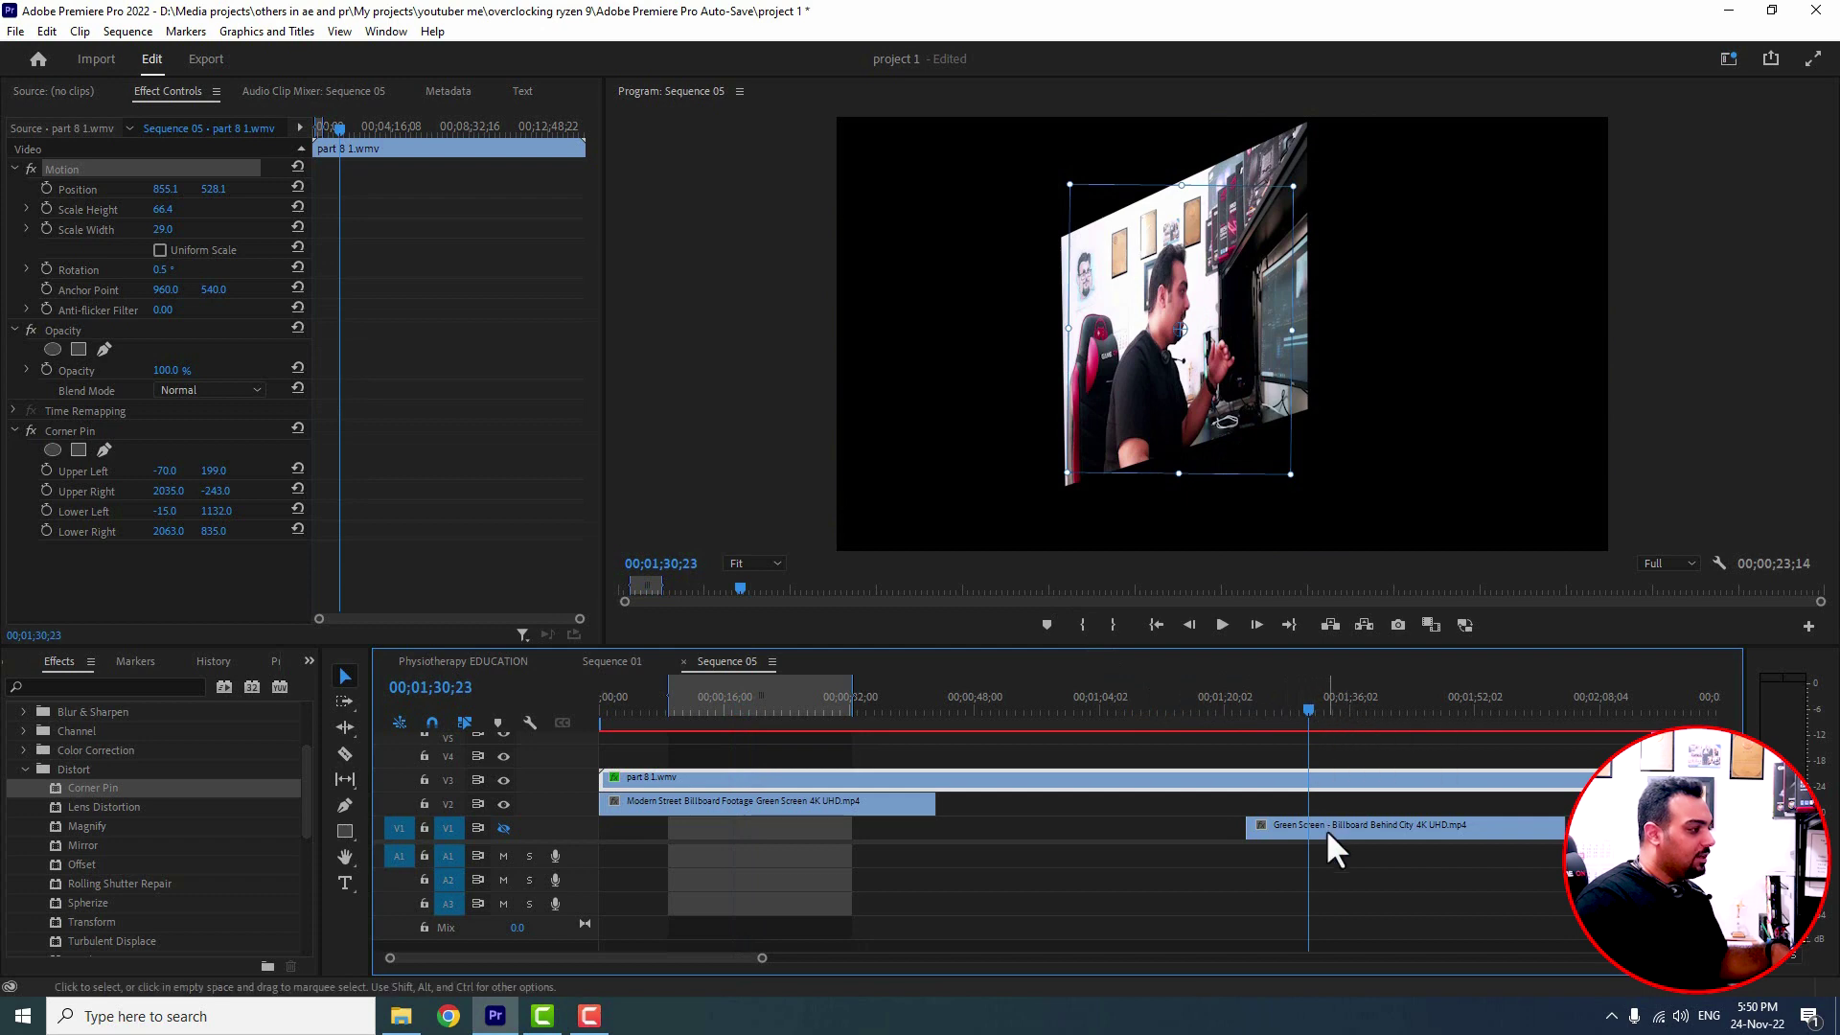
pyautogui.moveTo(1272, 830); pyautogui.dragTo(1245, 798)
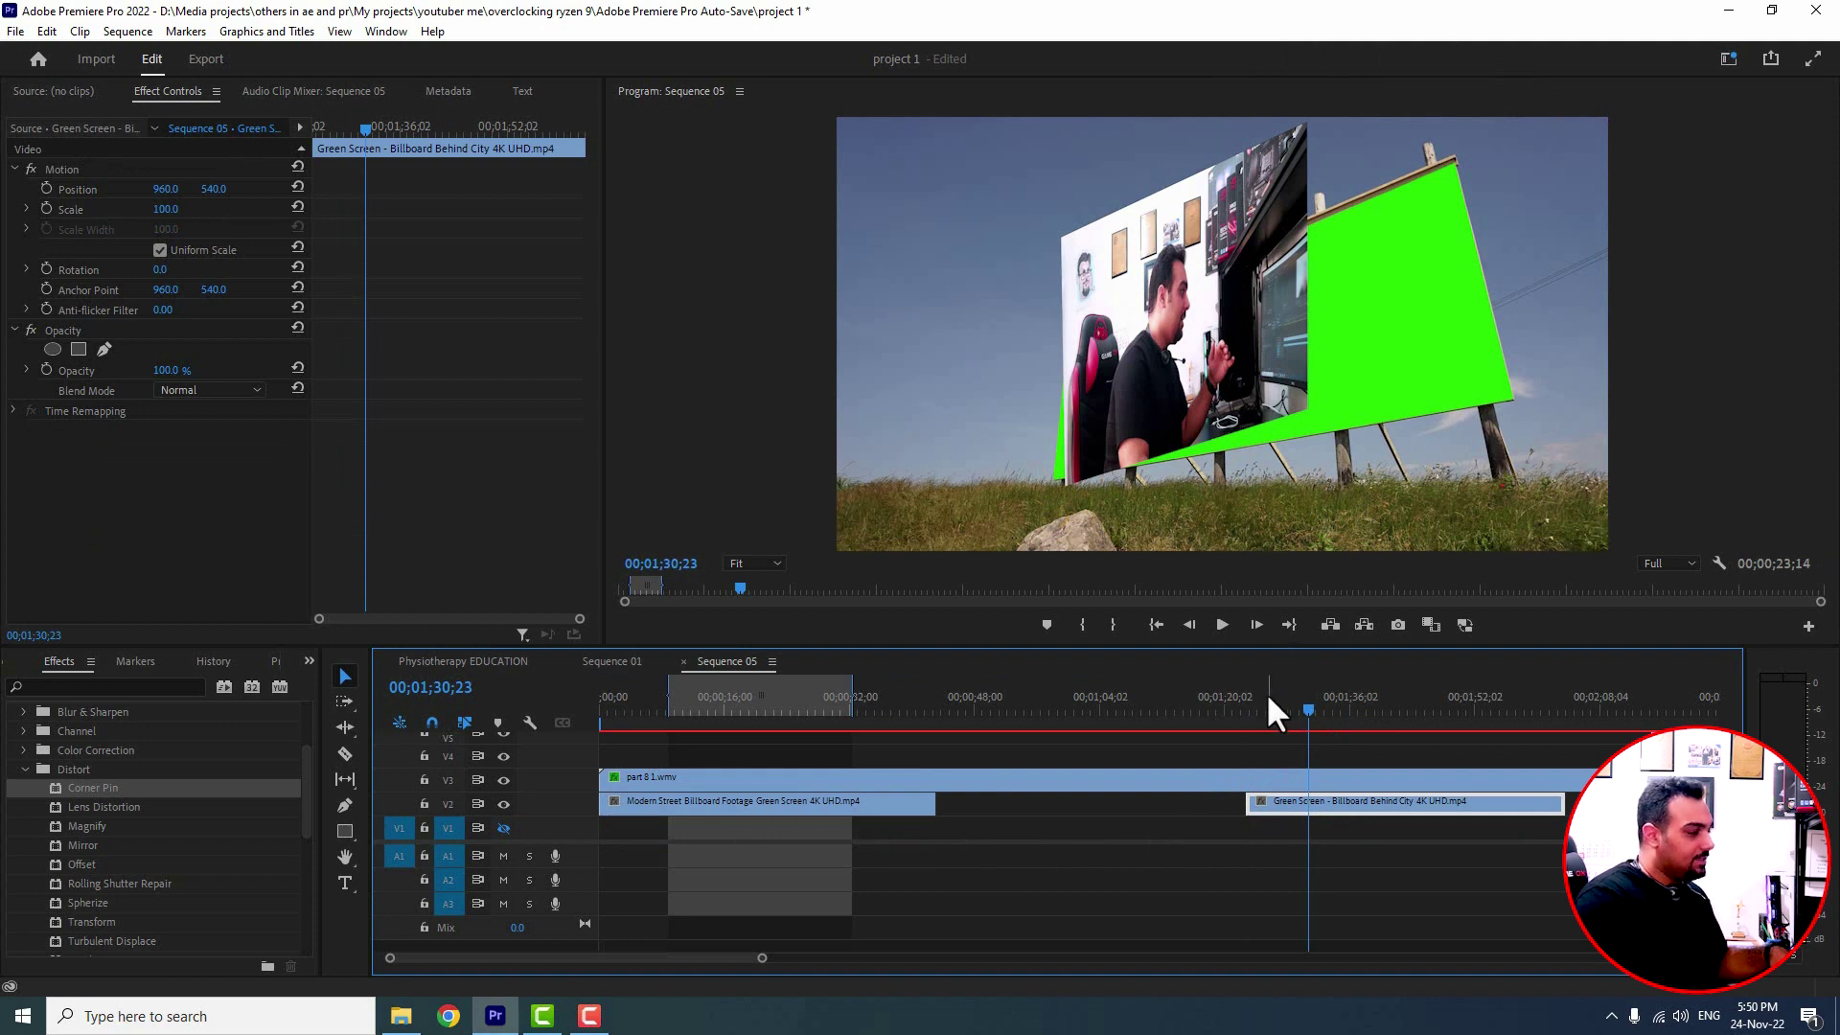
pyautogui.moveTo(1267, 692); pyautogui.dragTo(1234, 705)
pyautogui.moveTo(624, 698); pyautogui.dragTo(698, 708)
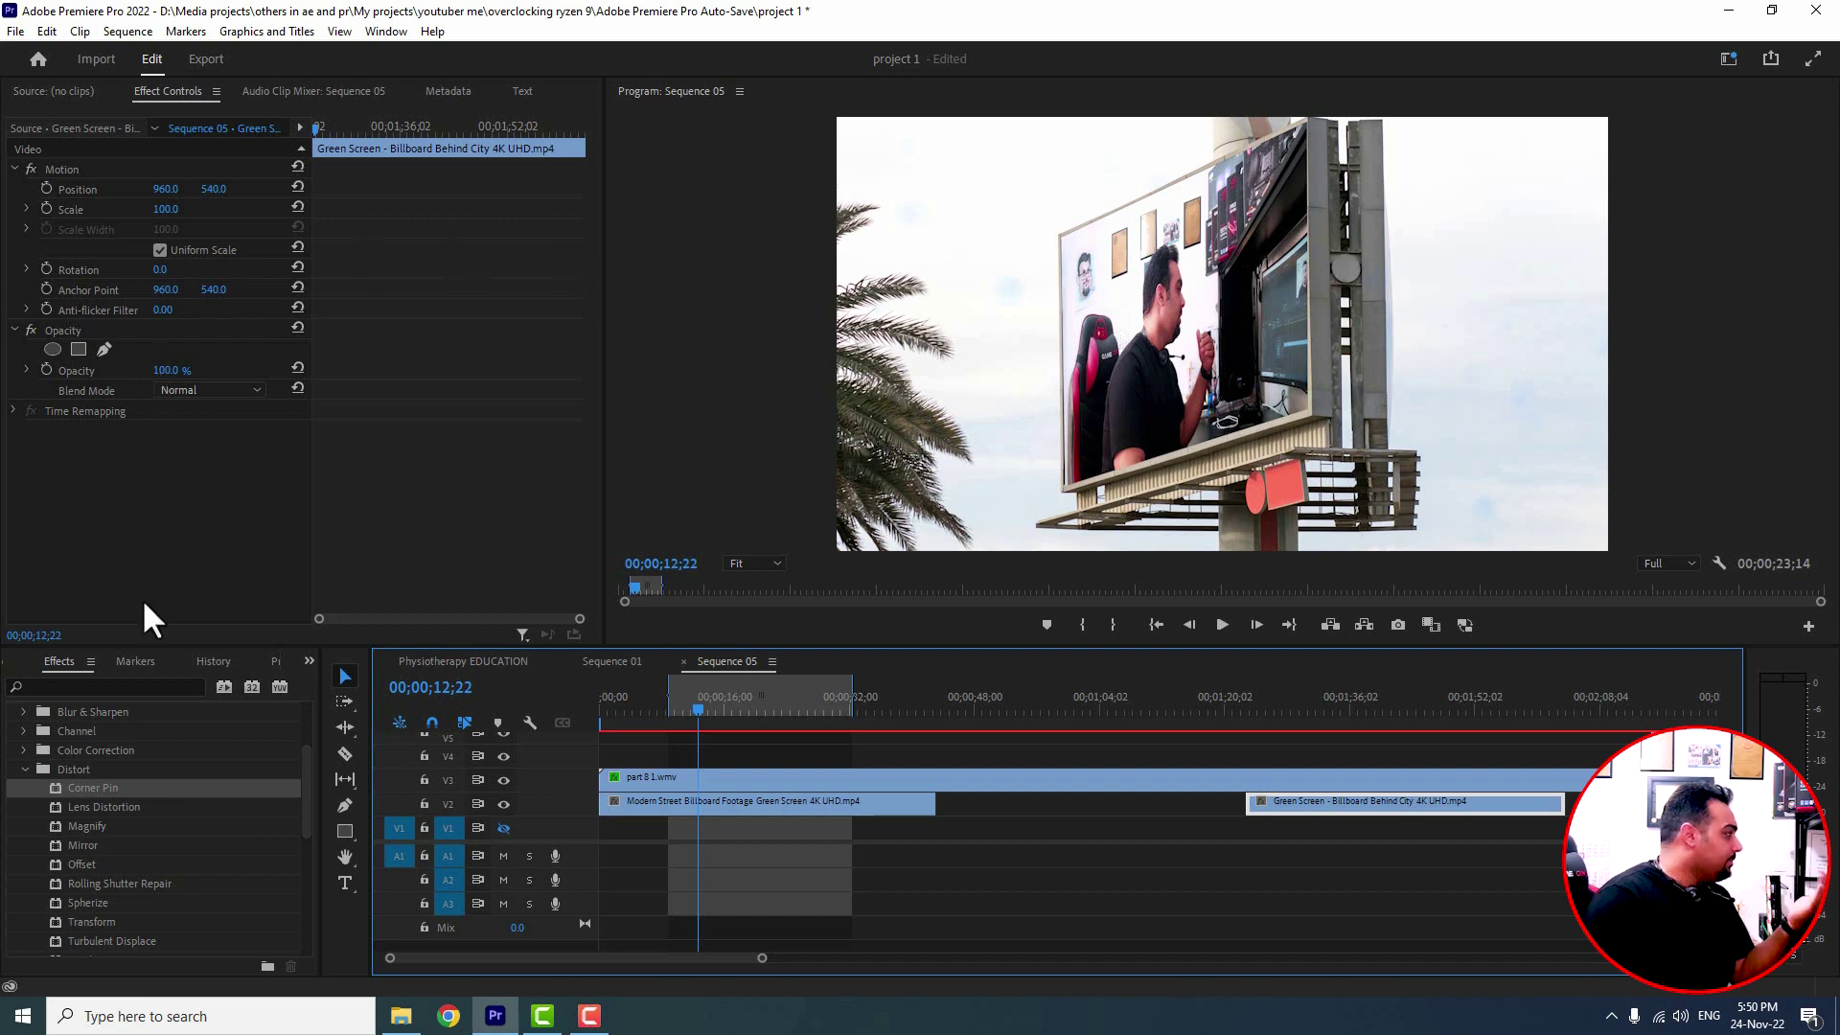
# Set Corner Pin Upper Right to 2014, -244 and Lower Right Y to 842 on part 8 1.wmv
pyautogui.click(772, 773)
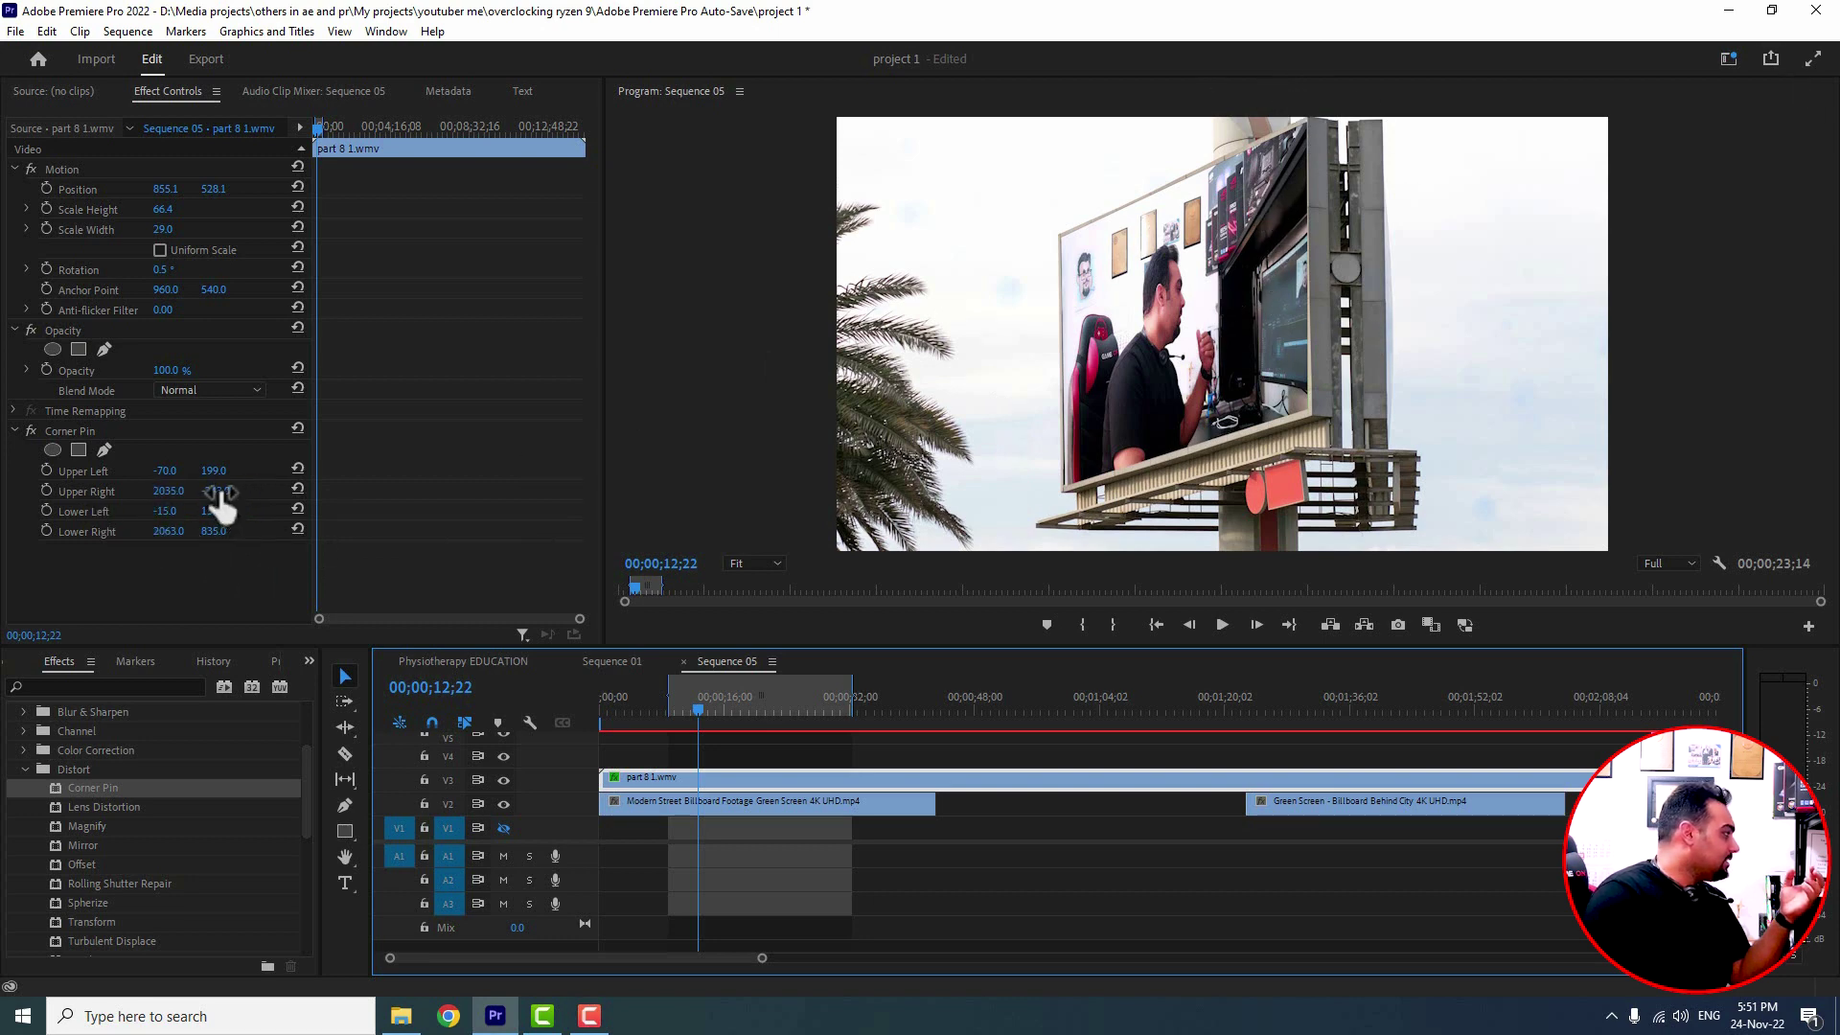
pyautogui.moveTo(220, 498); pyautogui.dragTo(210, 499)
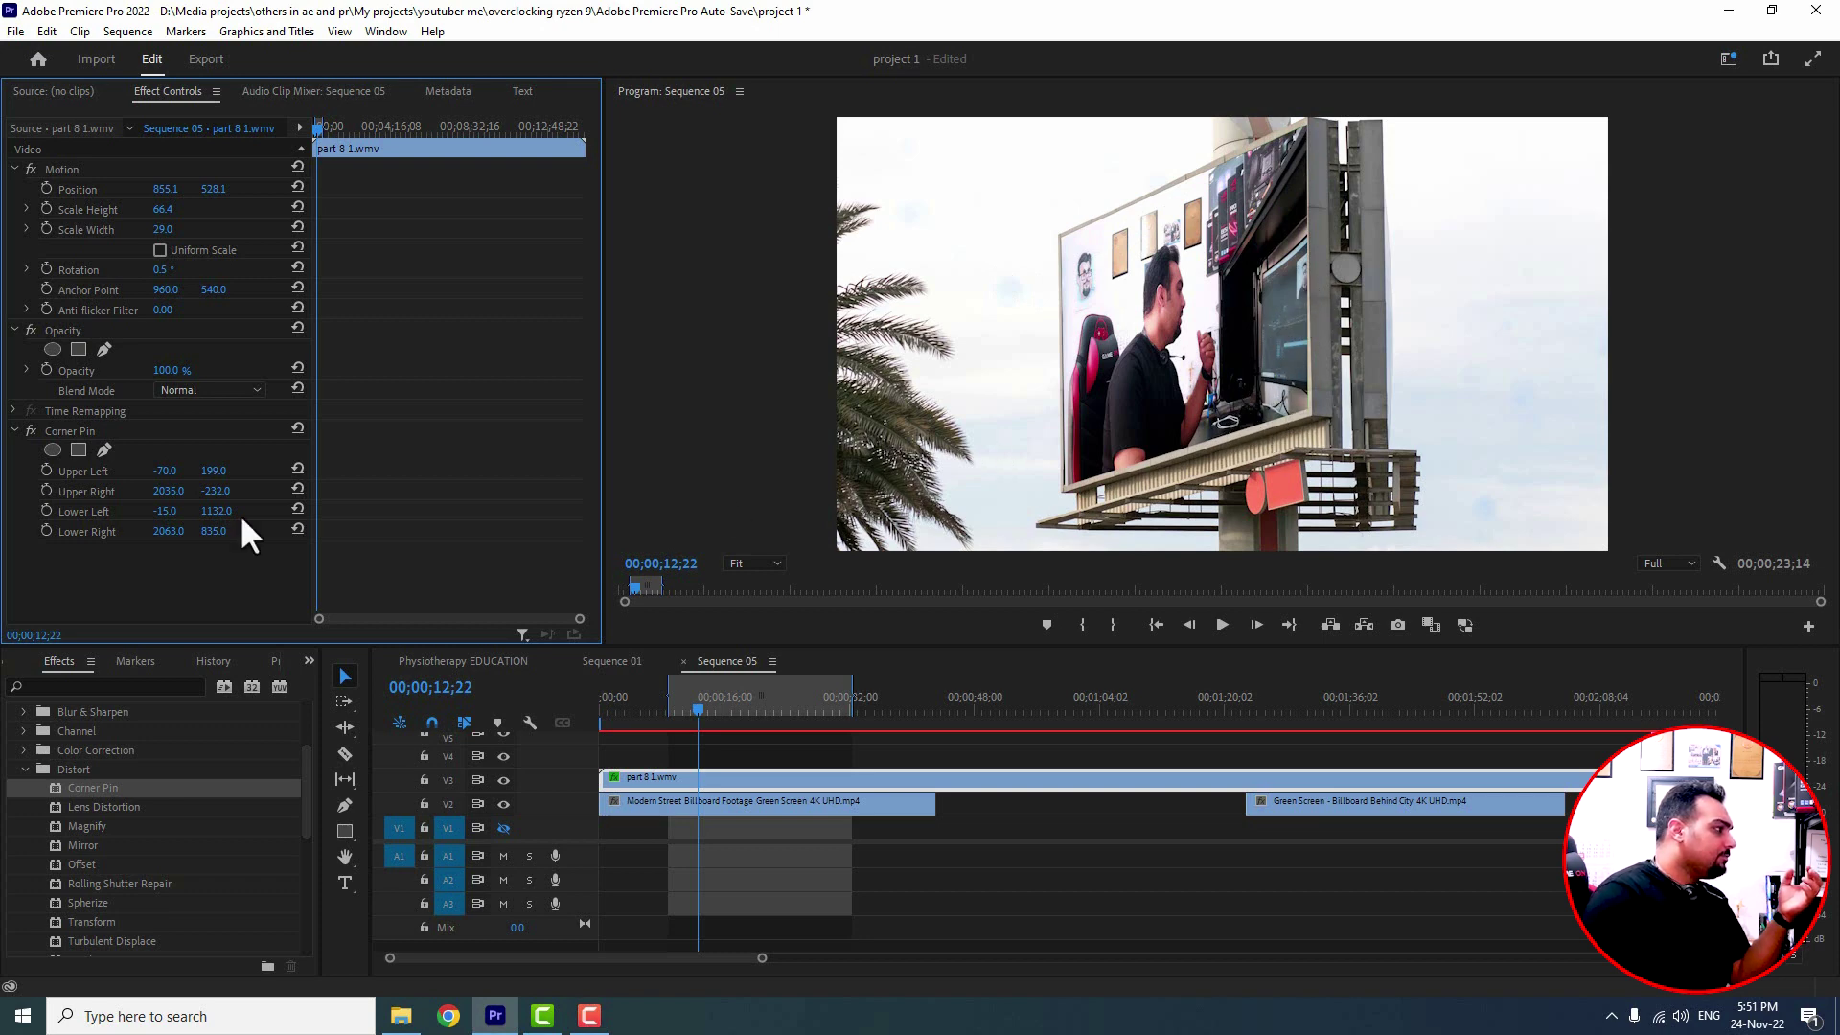
pyautogui.moveTo(213, 531); pyautogui.dragTo(211, 535)
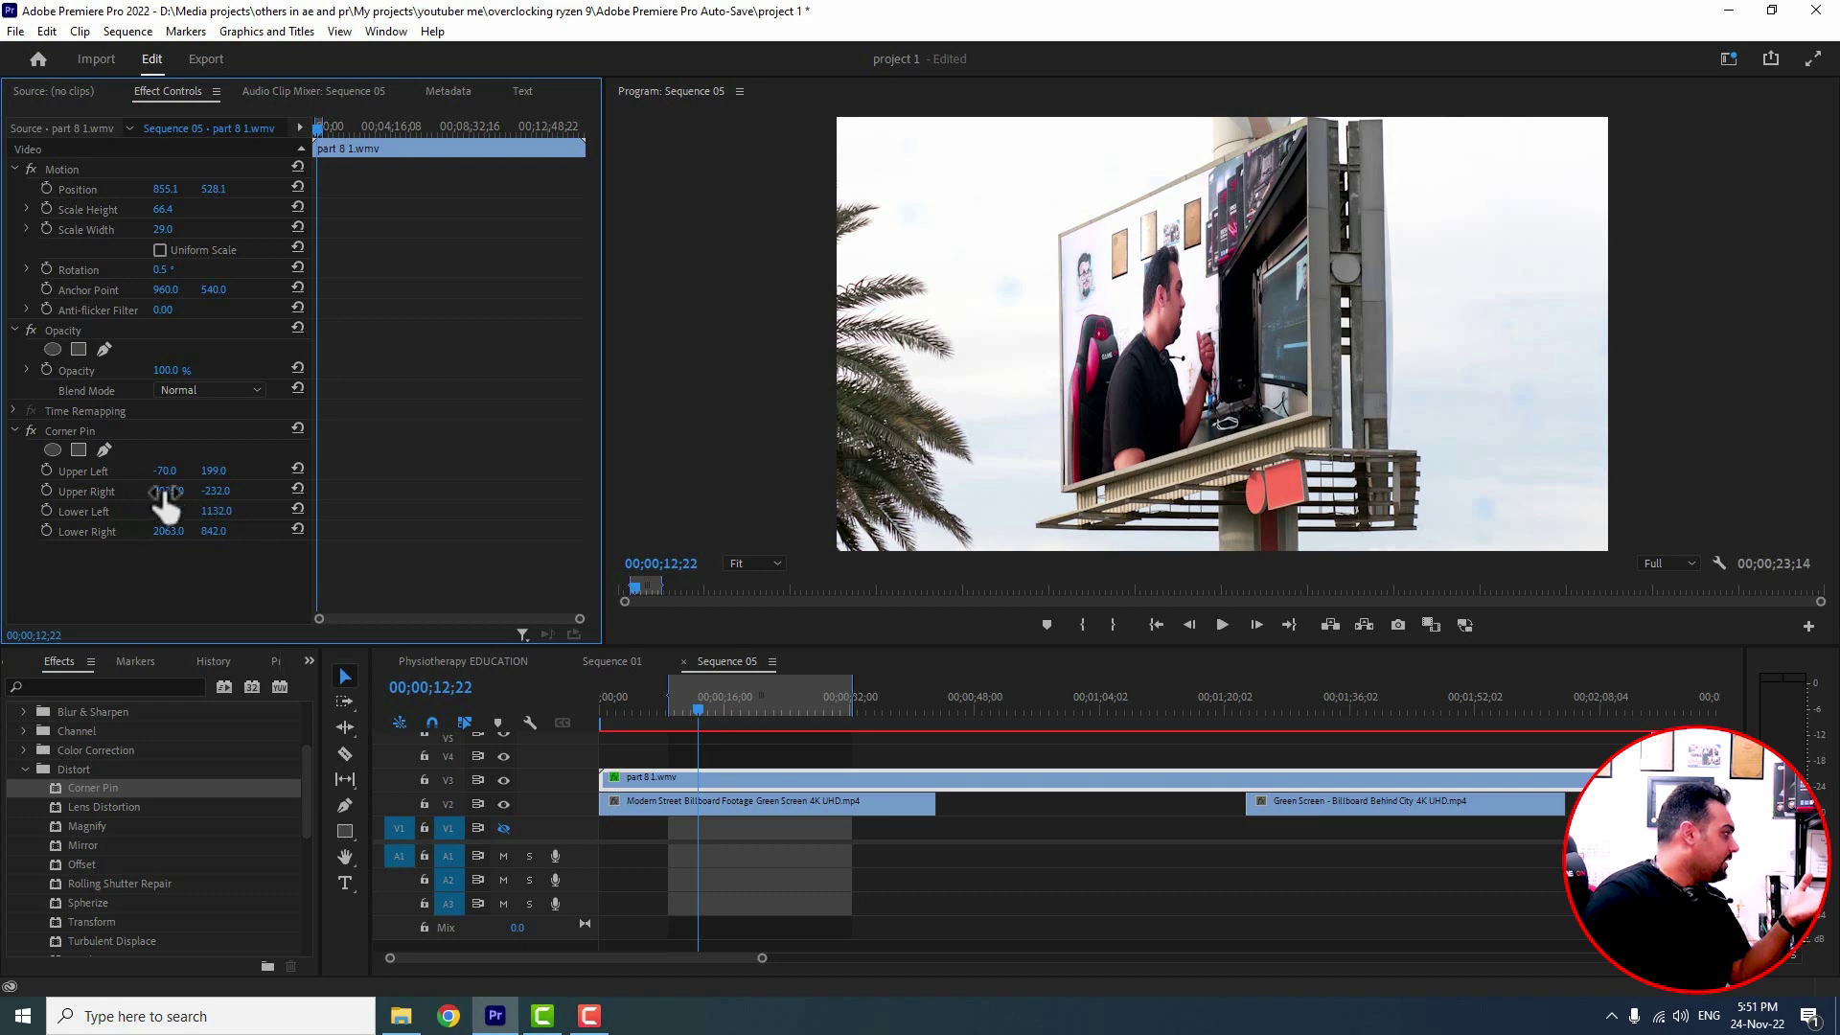
pyautogui.moveTo(215, 490); pyautogui.dragTo(142, 497)
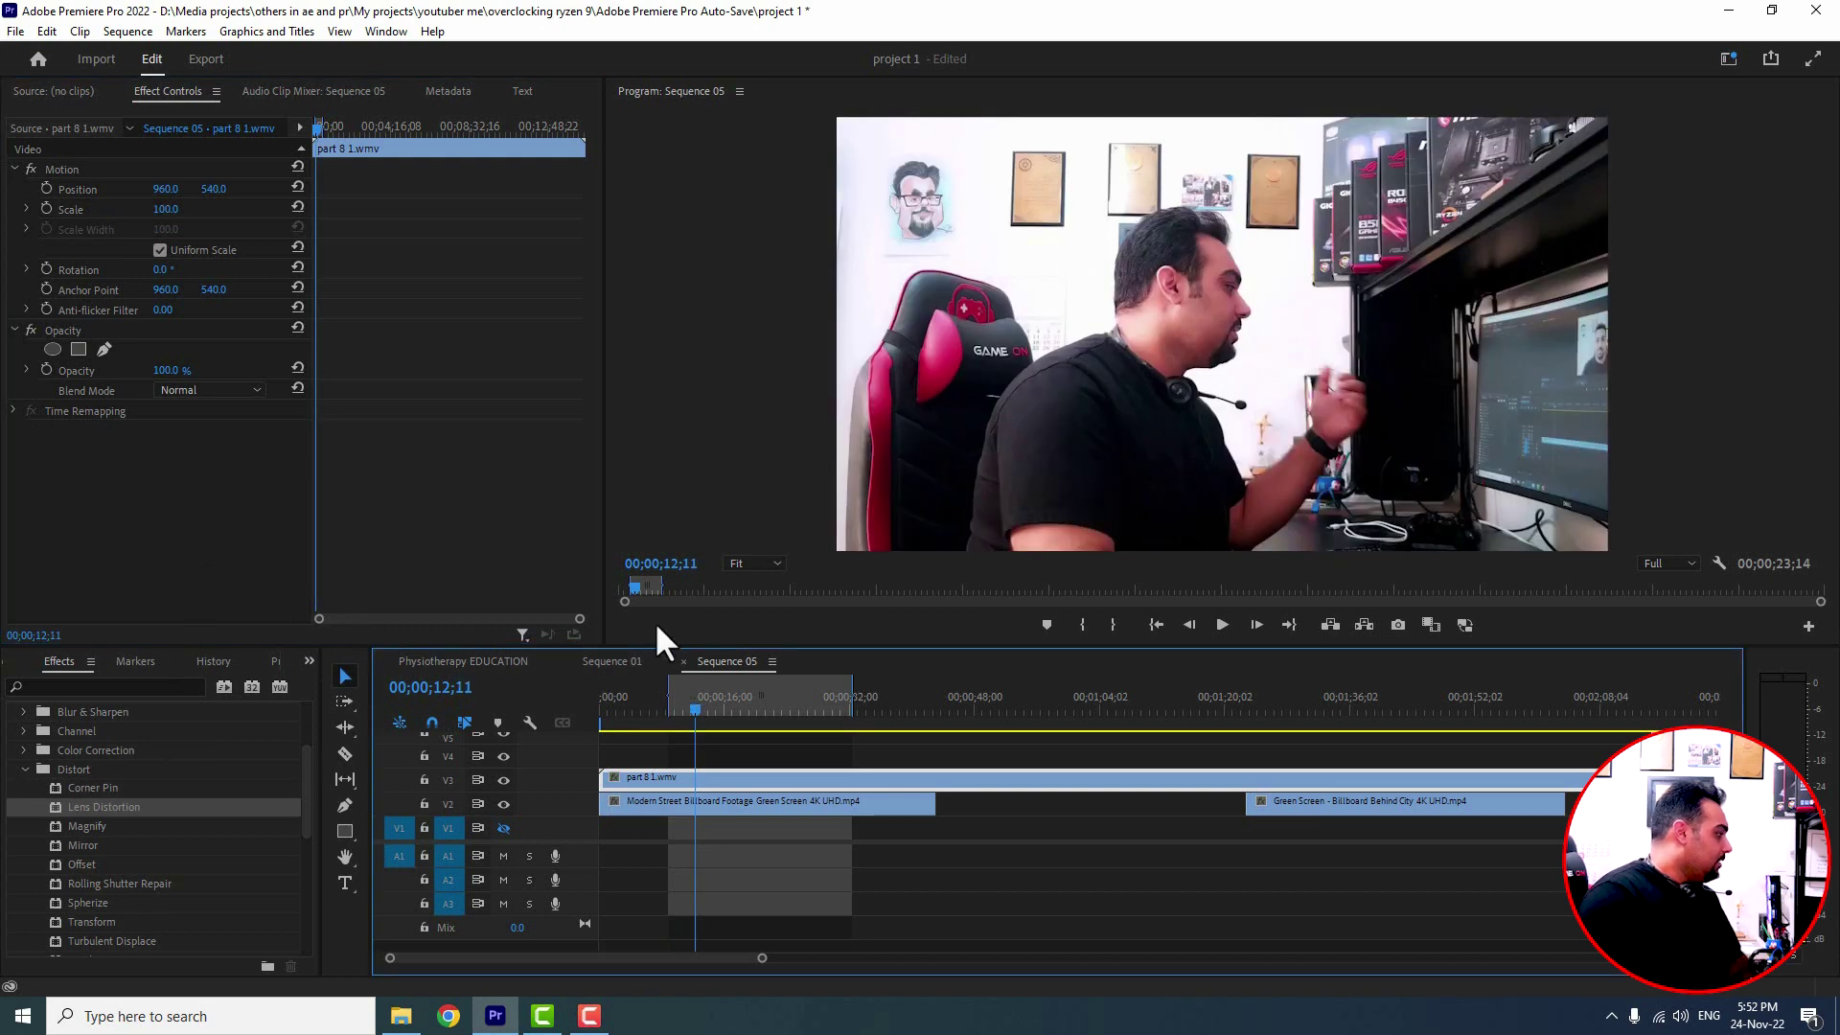
pyautogui.moveTo(655, 633); pyautogui.dragTo(321, 810)
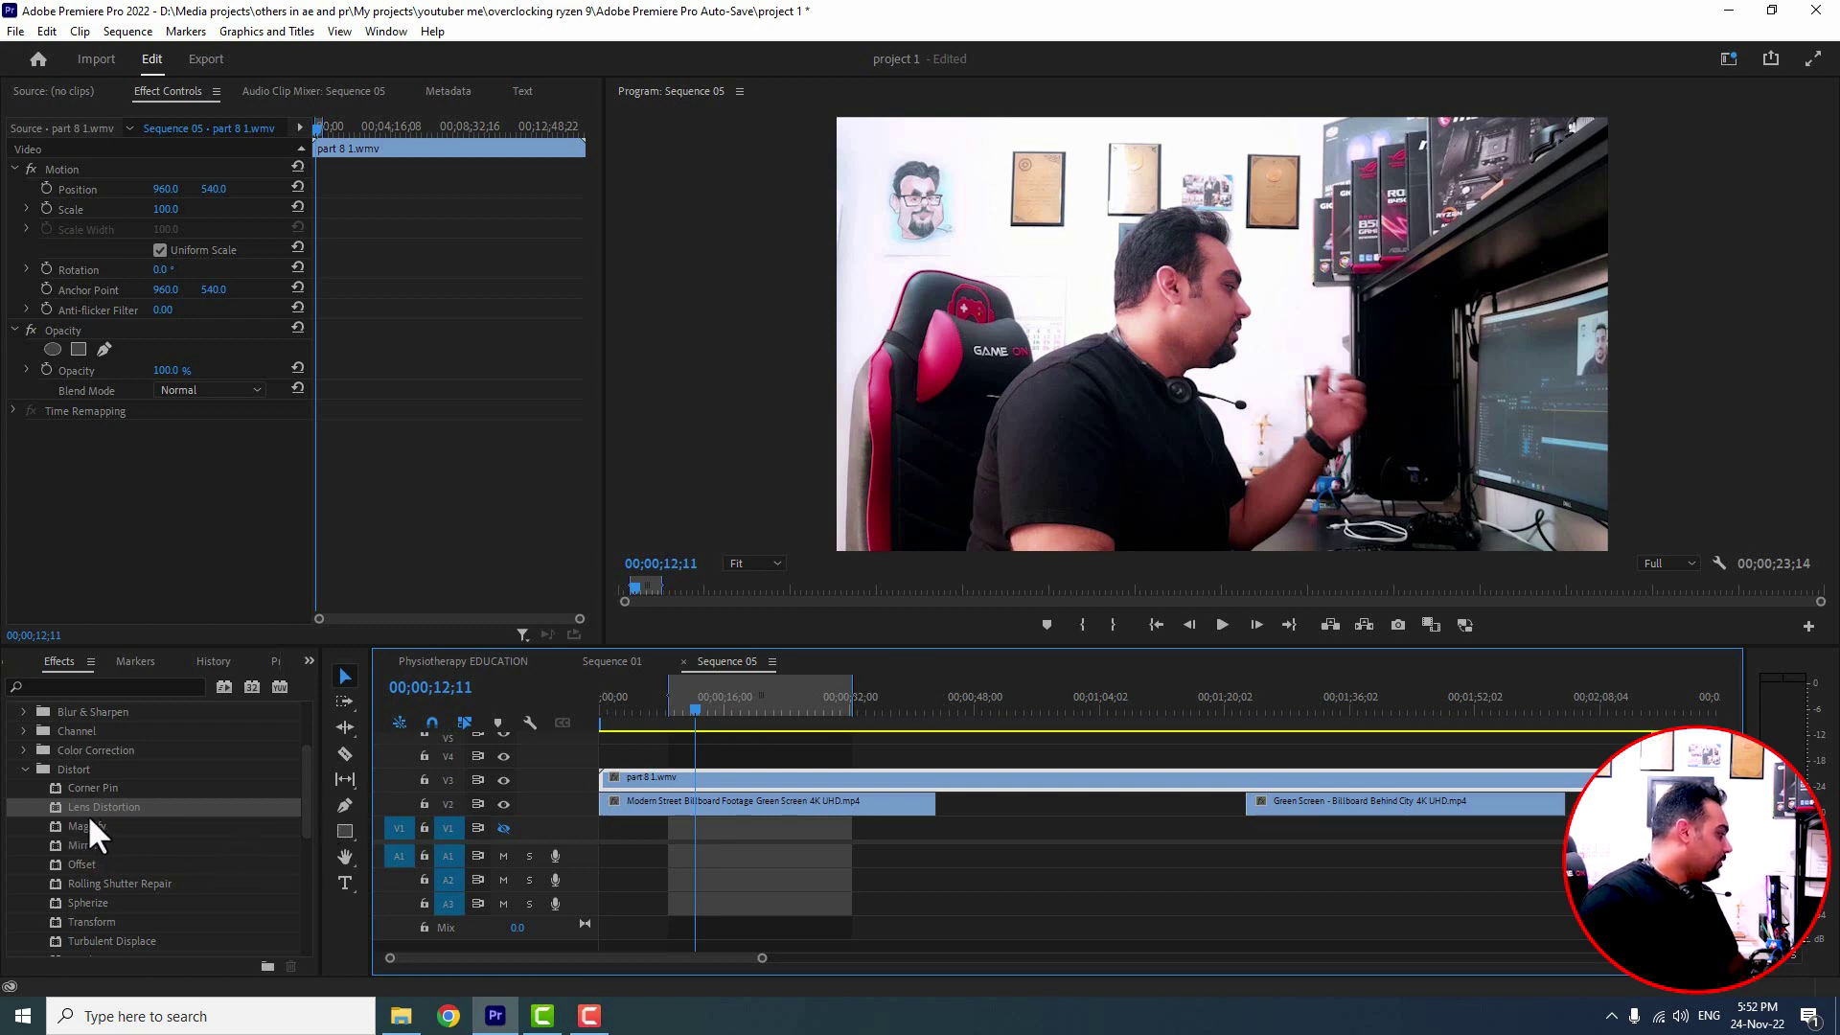
# Apply Lens Distortion to the webcam clip with Horizontal Prism FX 40 and Vertical Prism FX 39
pyautogui.moveTo(153, 819); pyautogui.dragTo(718, 781)
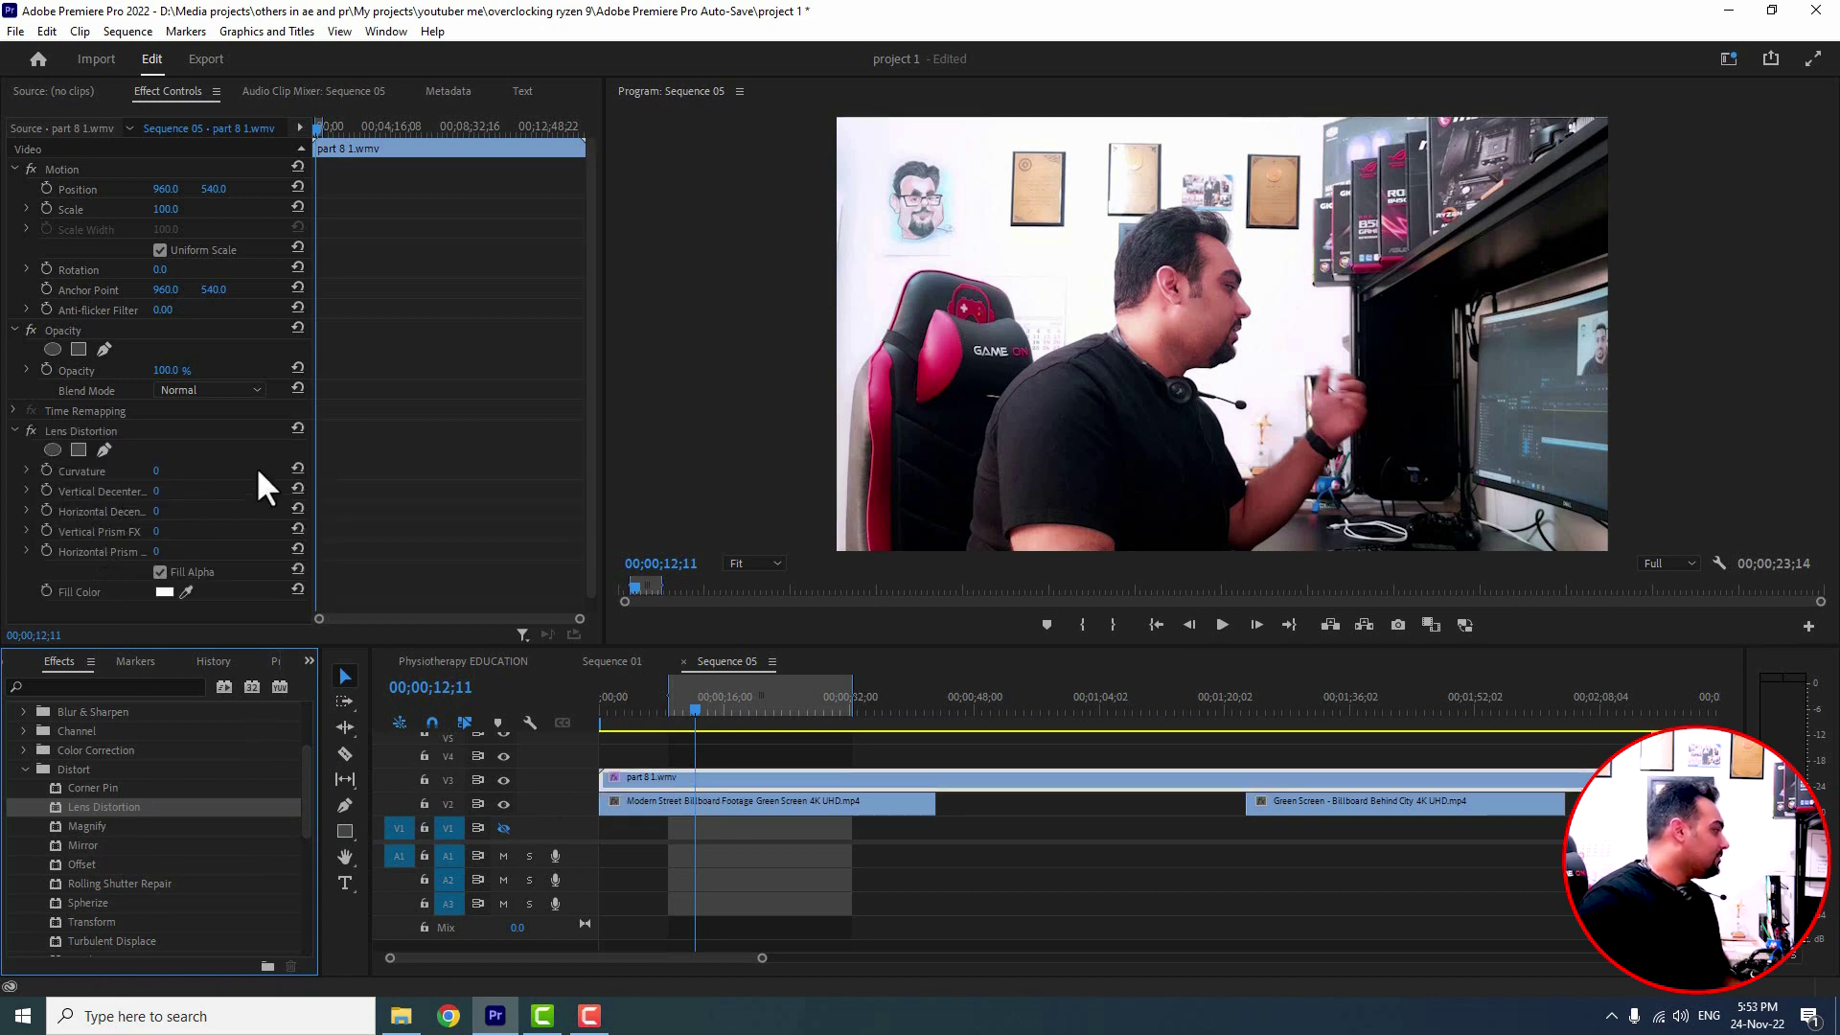
pyautogui.moveTo(318, 475); pyautogui.dragTo(391, 474)
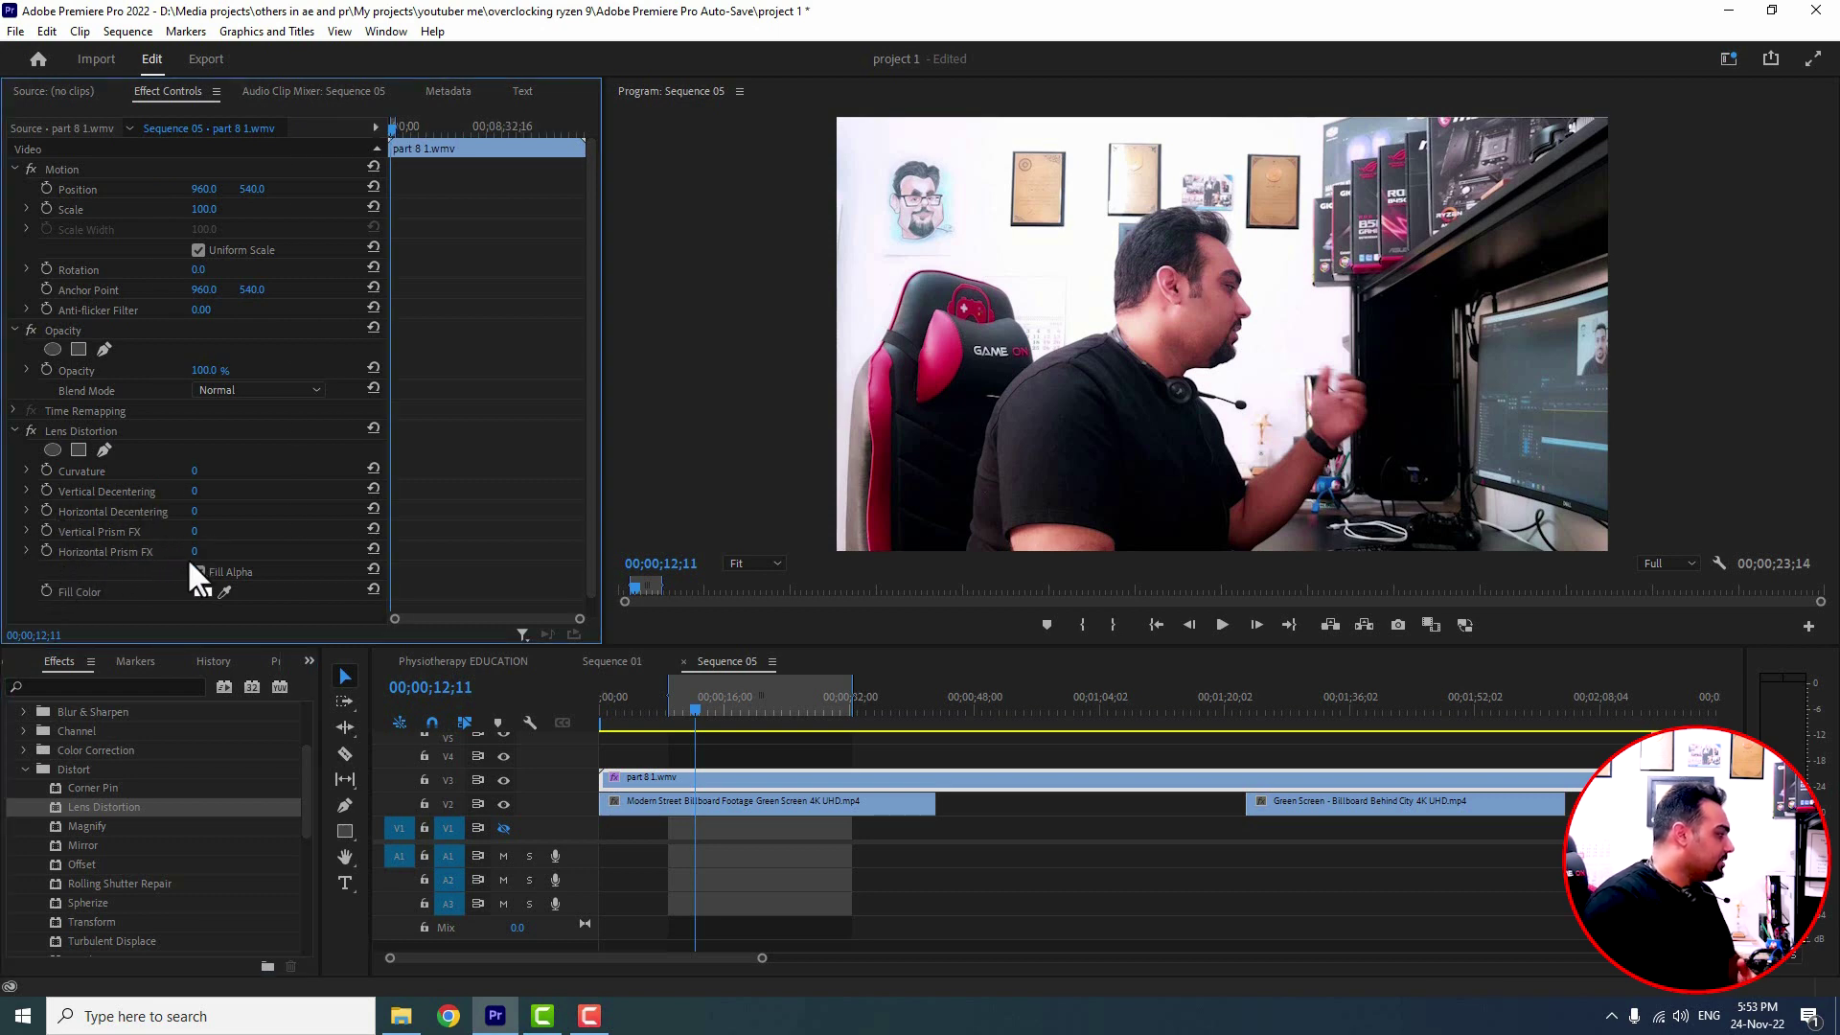
pyautogui.moveTo(195, 552)
pyautogui.mouseDown()
pyautogui.moveTo(234, 552)
pyautogui.moveTo(220, 561)
pyautogui.mouseUp()
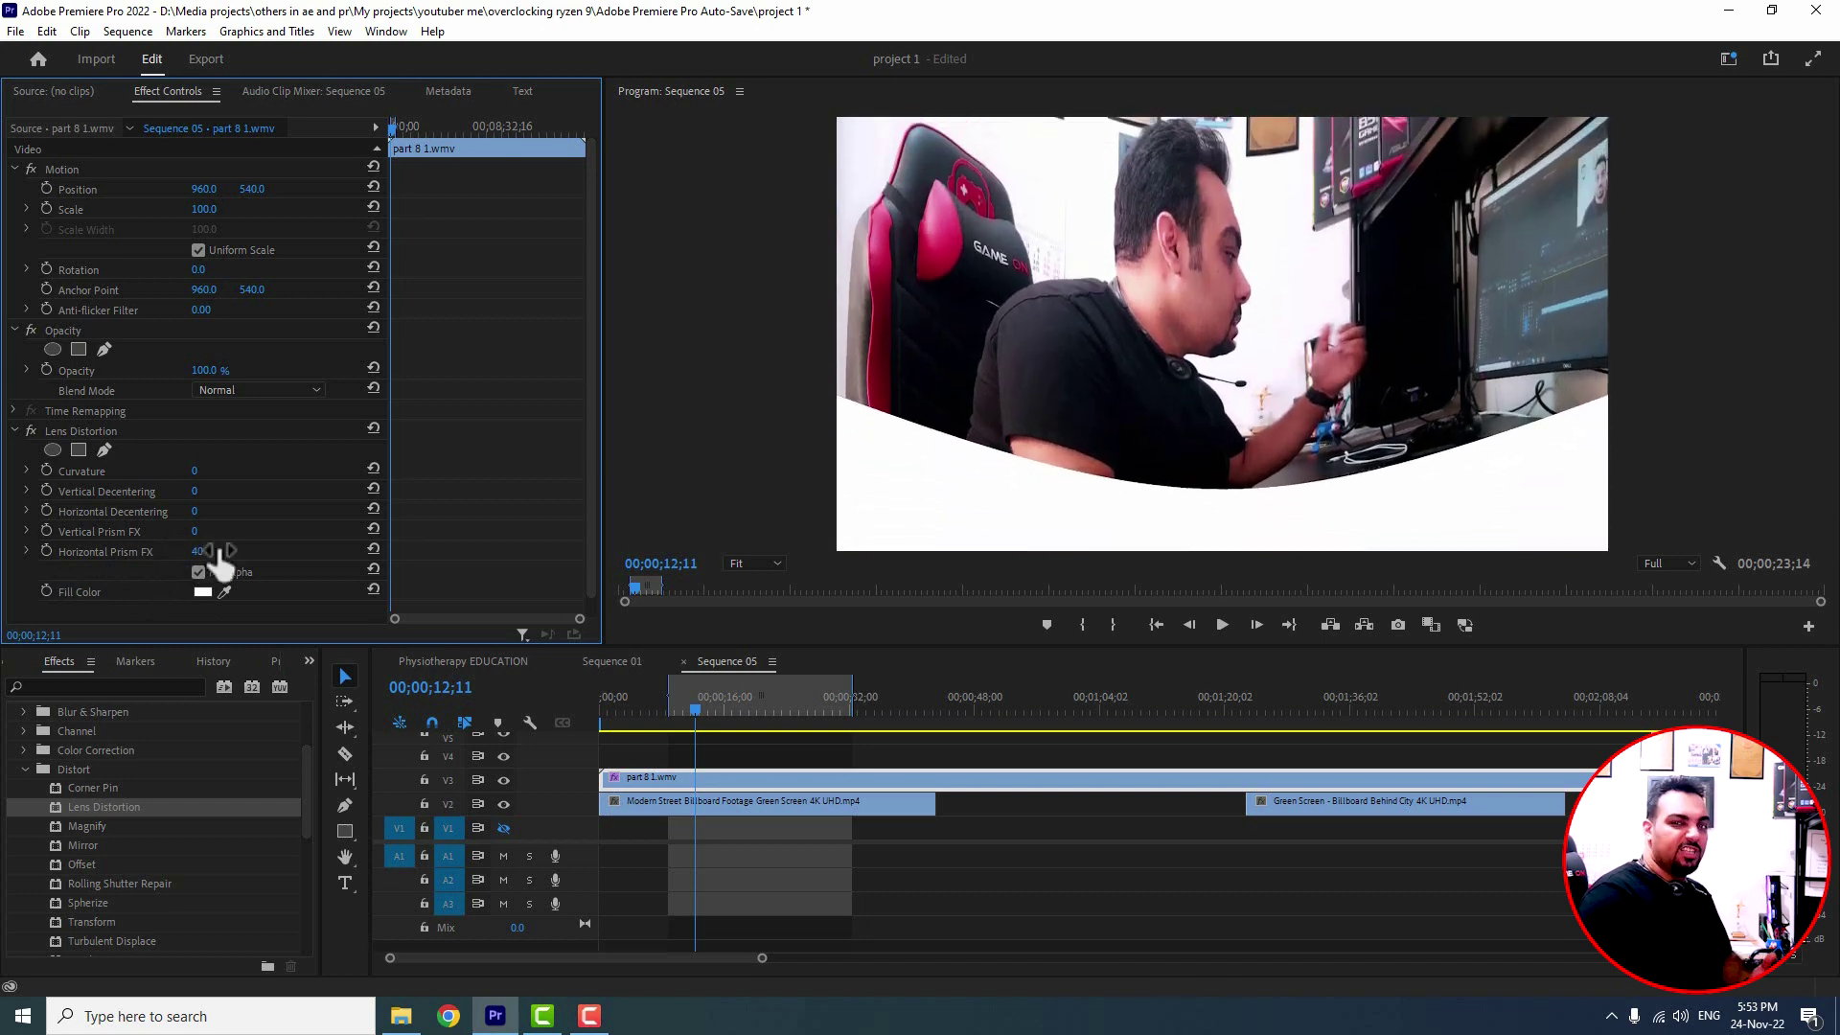
pyautogui.moveTo(194, 531); pyautogui.dragTo(234, 531)
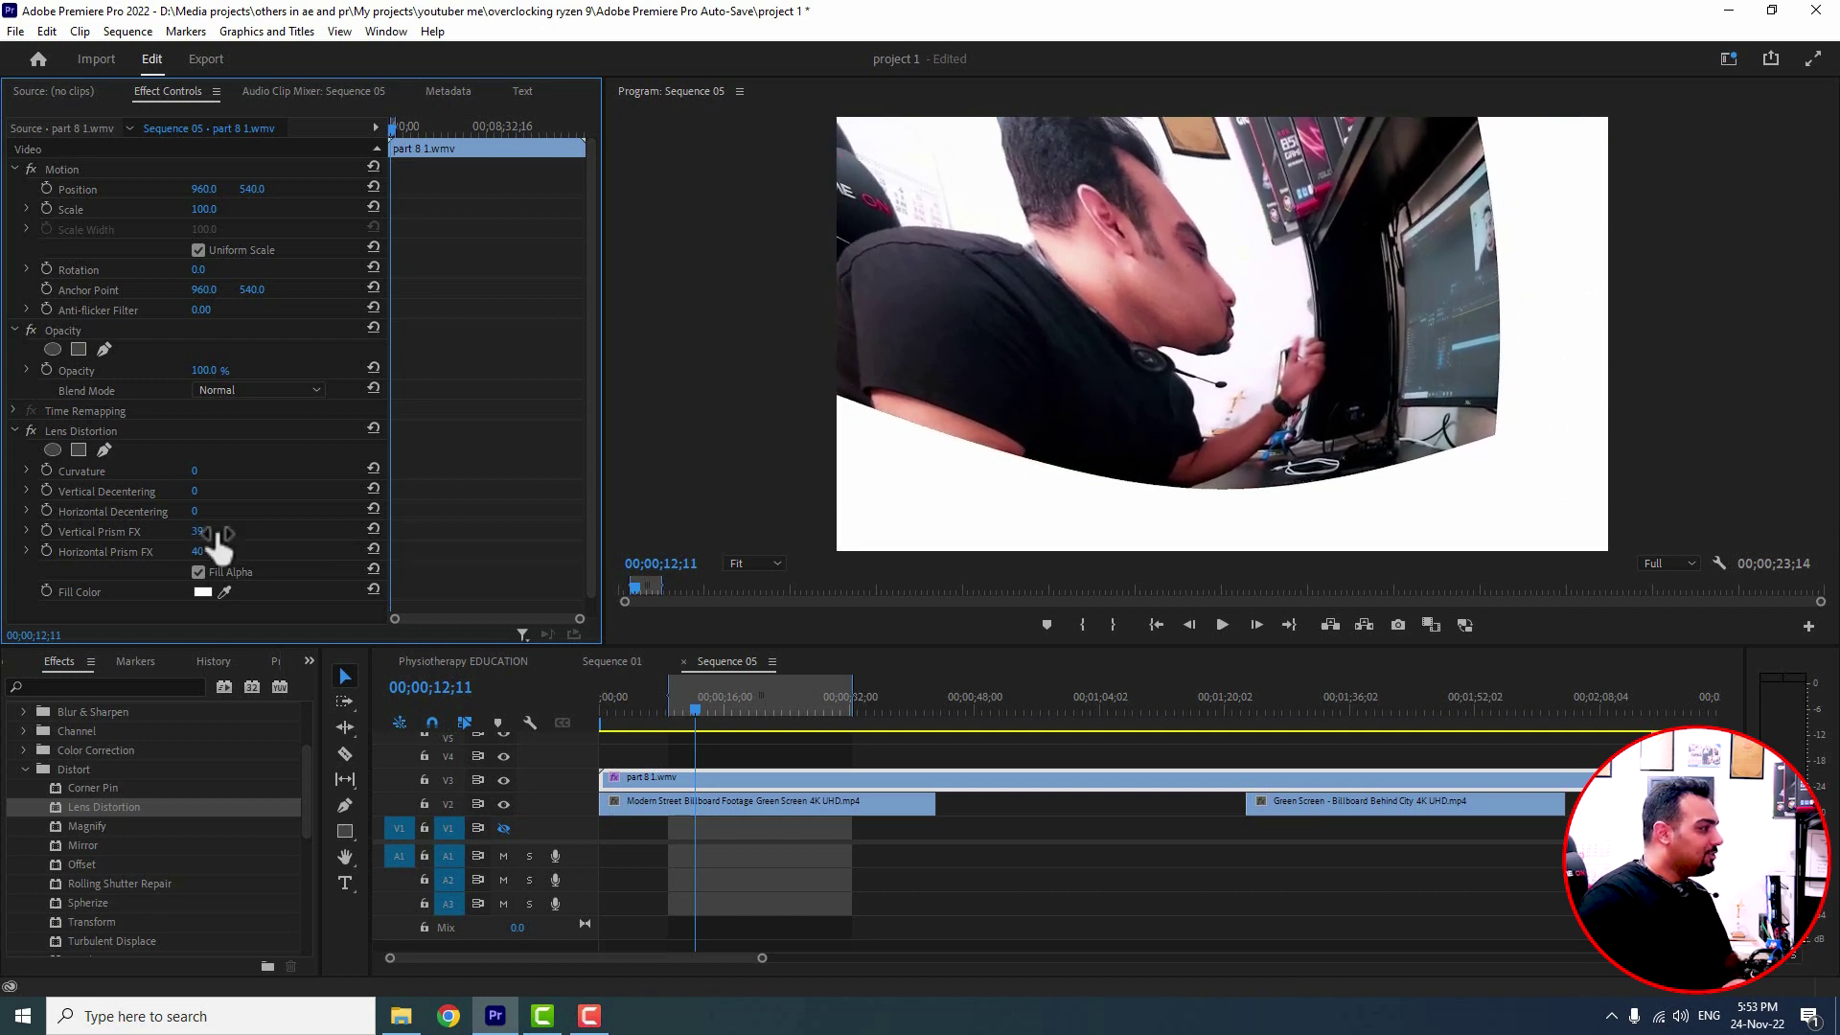
pyautogui.press('space')
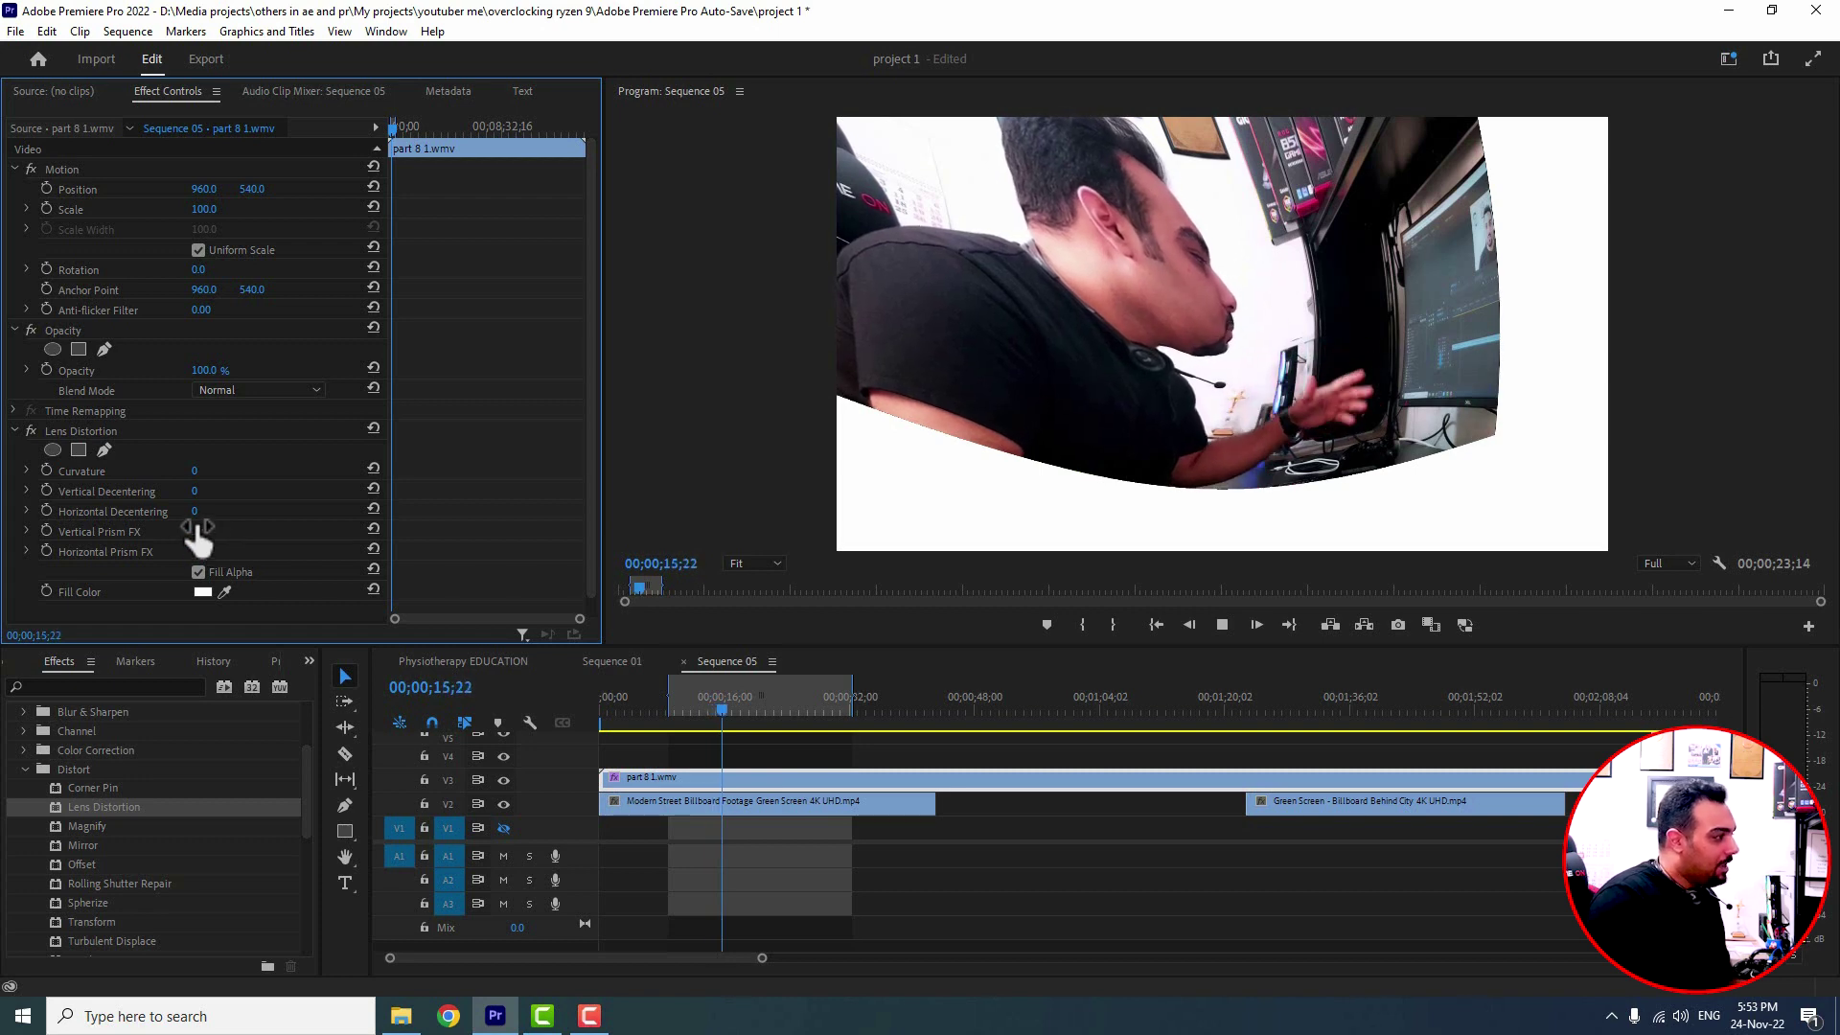
pyautogui.press('space')
# Set Lens Distortion Vertical Decentering to -48 and Horizontal Decentering to -4, previewing the warp
pyautogui.moveTo(196, 517); pyautogui.dragTo(246, 493)
pyautogui.press('space')
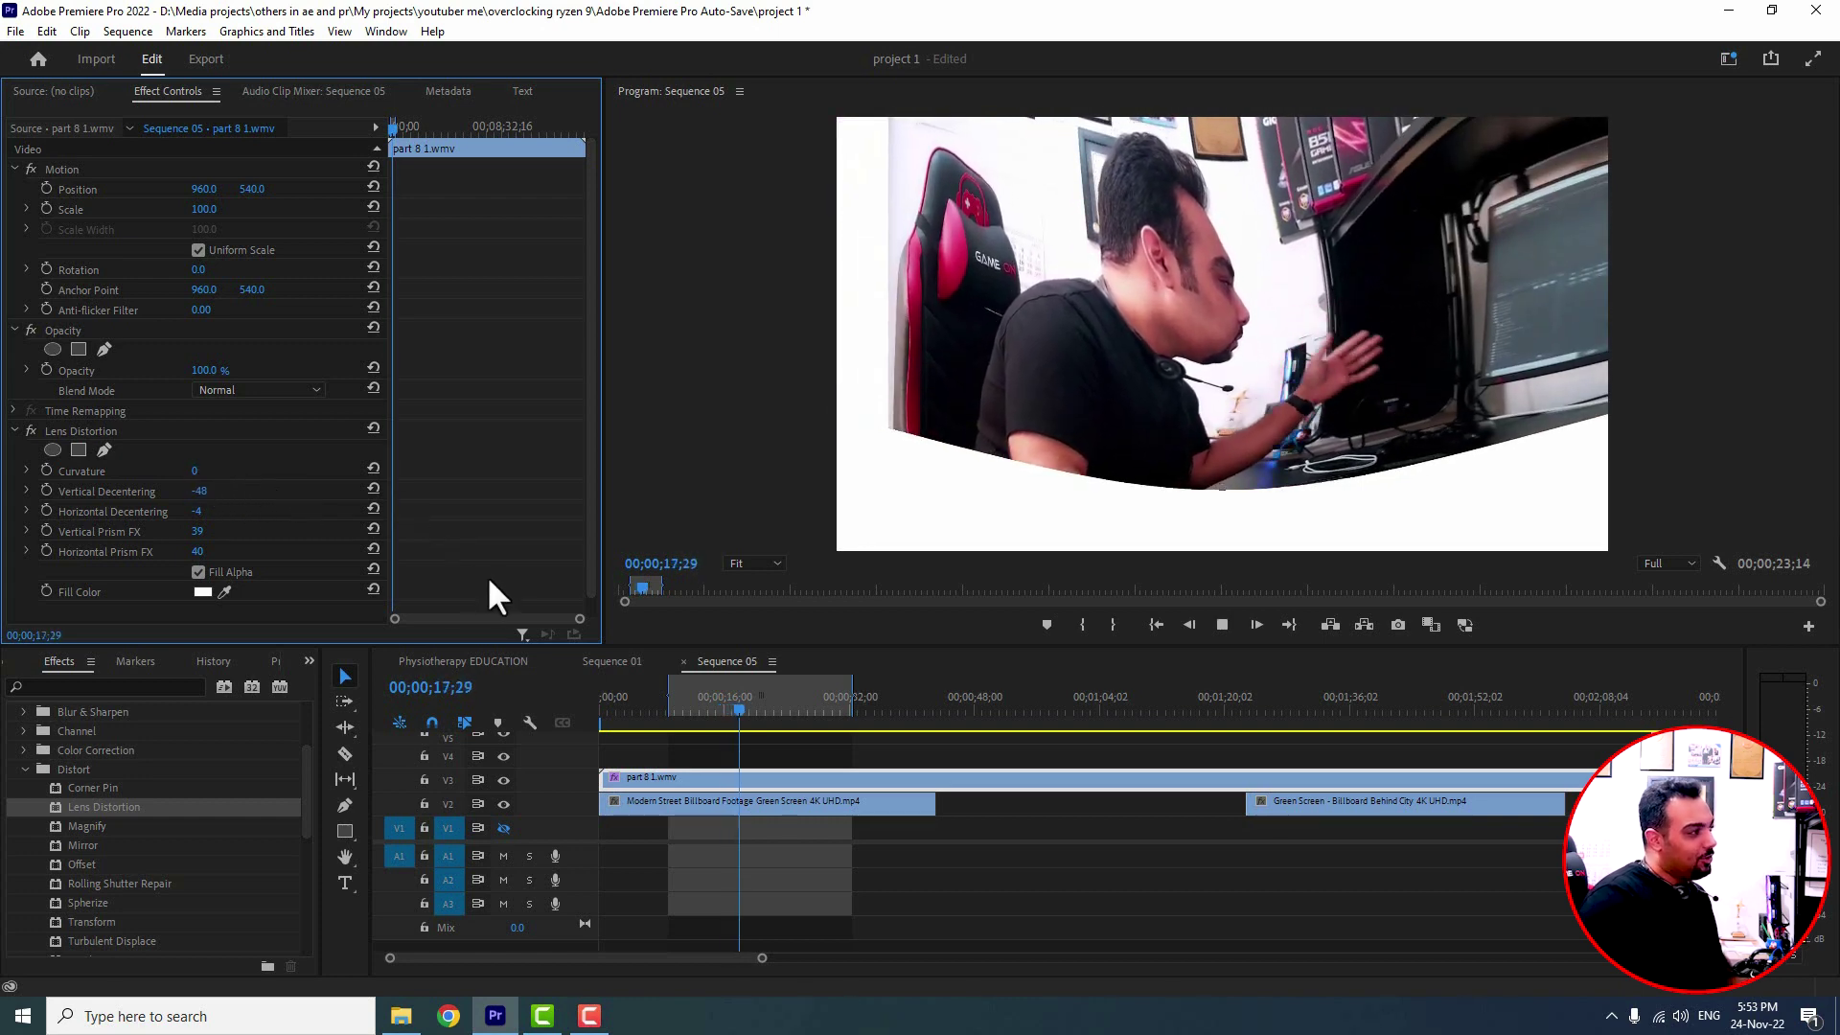
pyautogui.press('space')
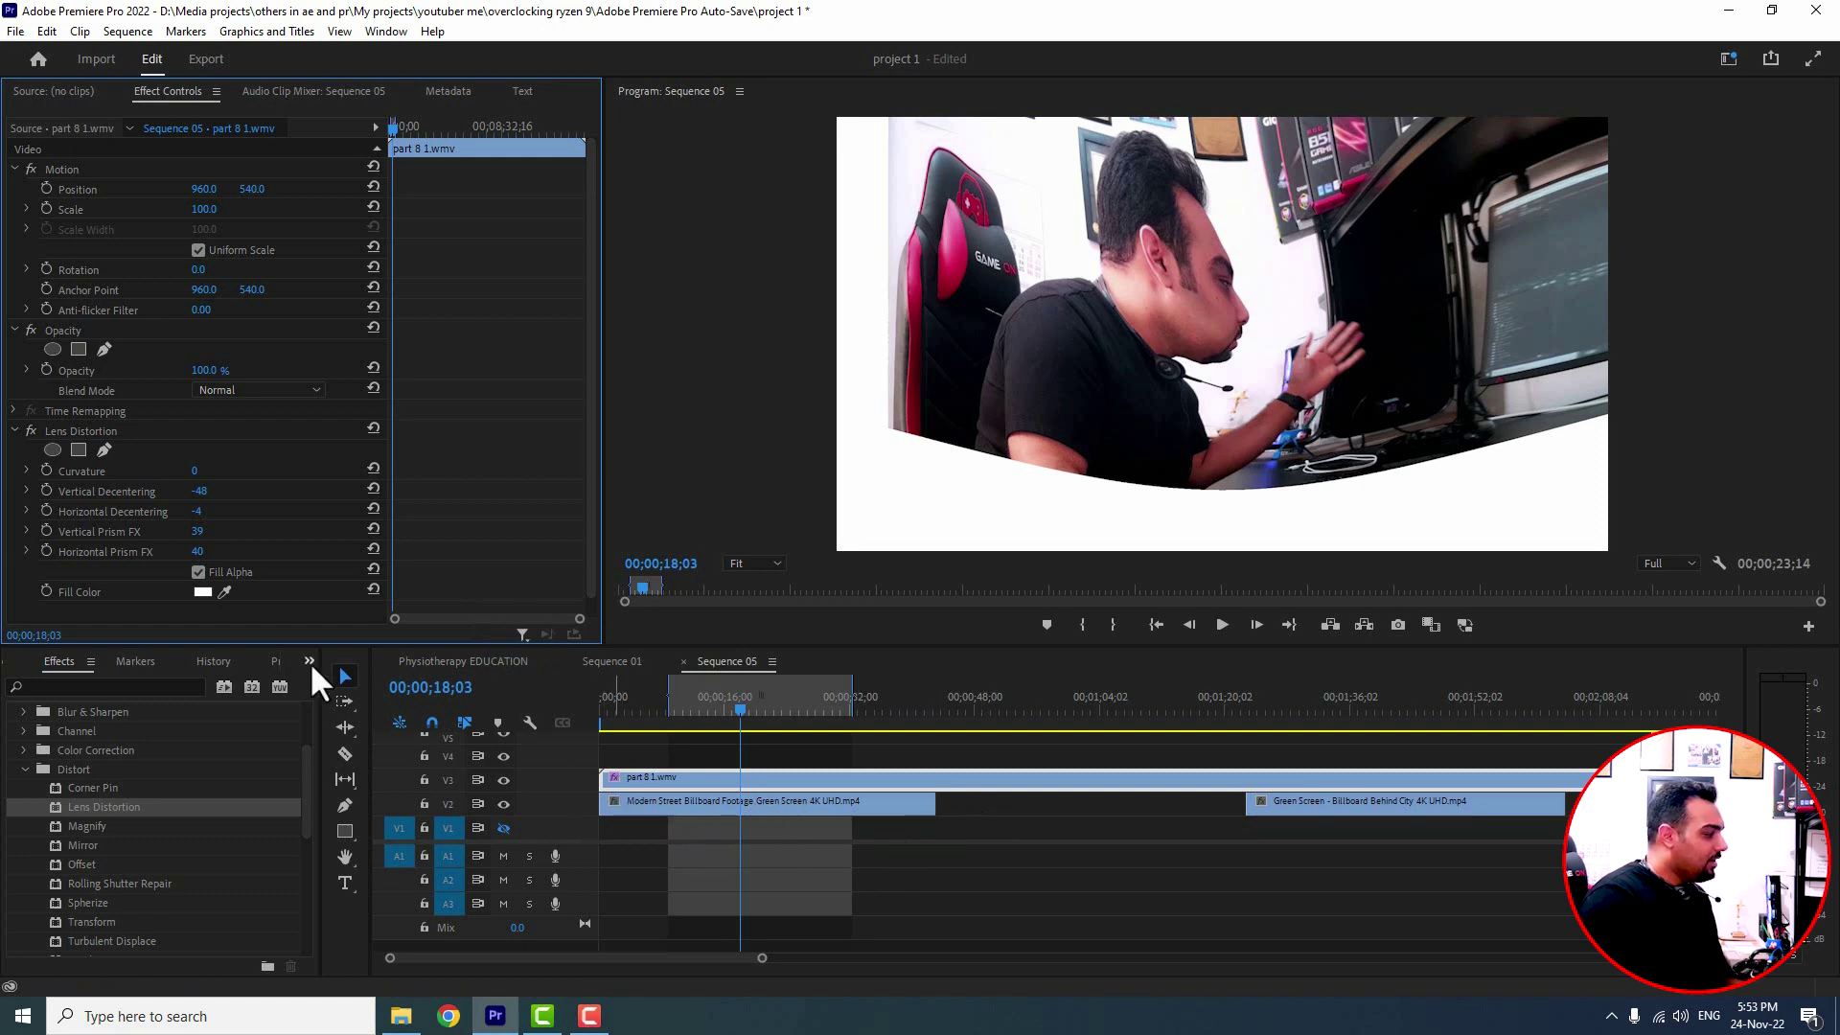
pyautogui.click(198, 571)
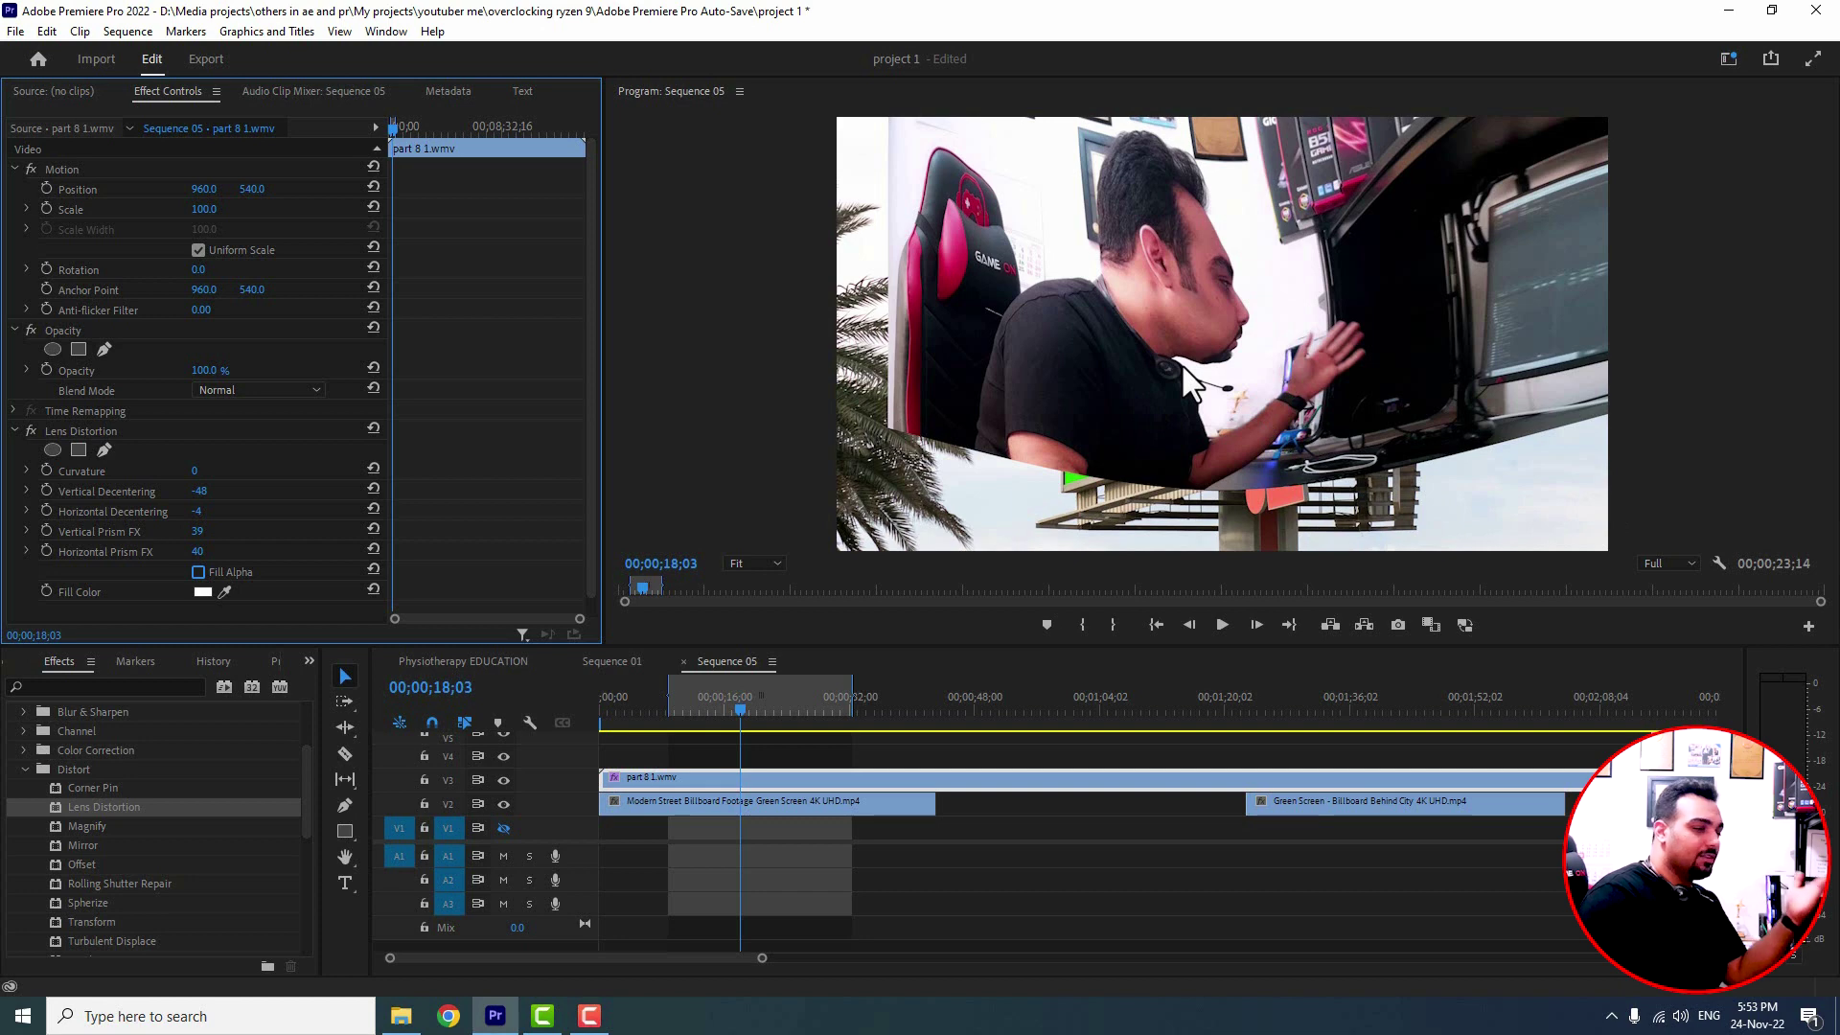
pyautogui.click(198, 572)
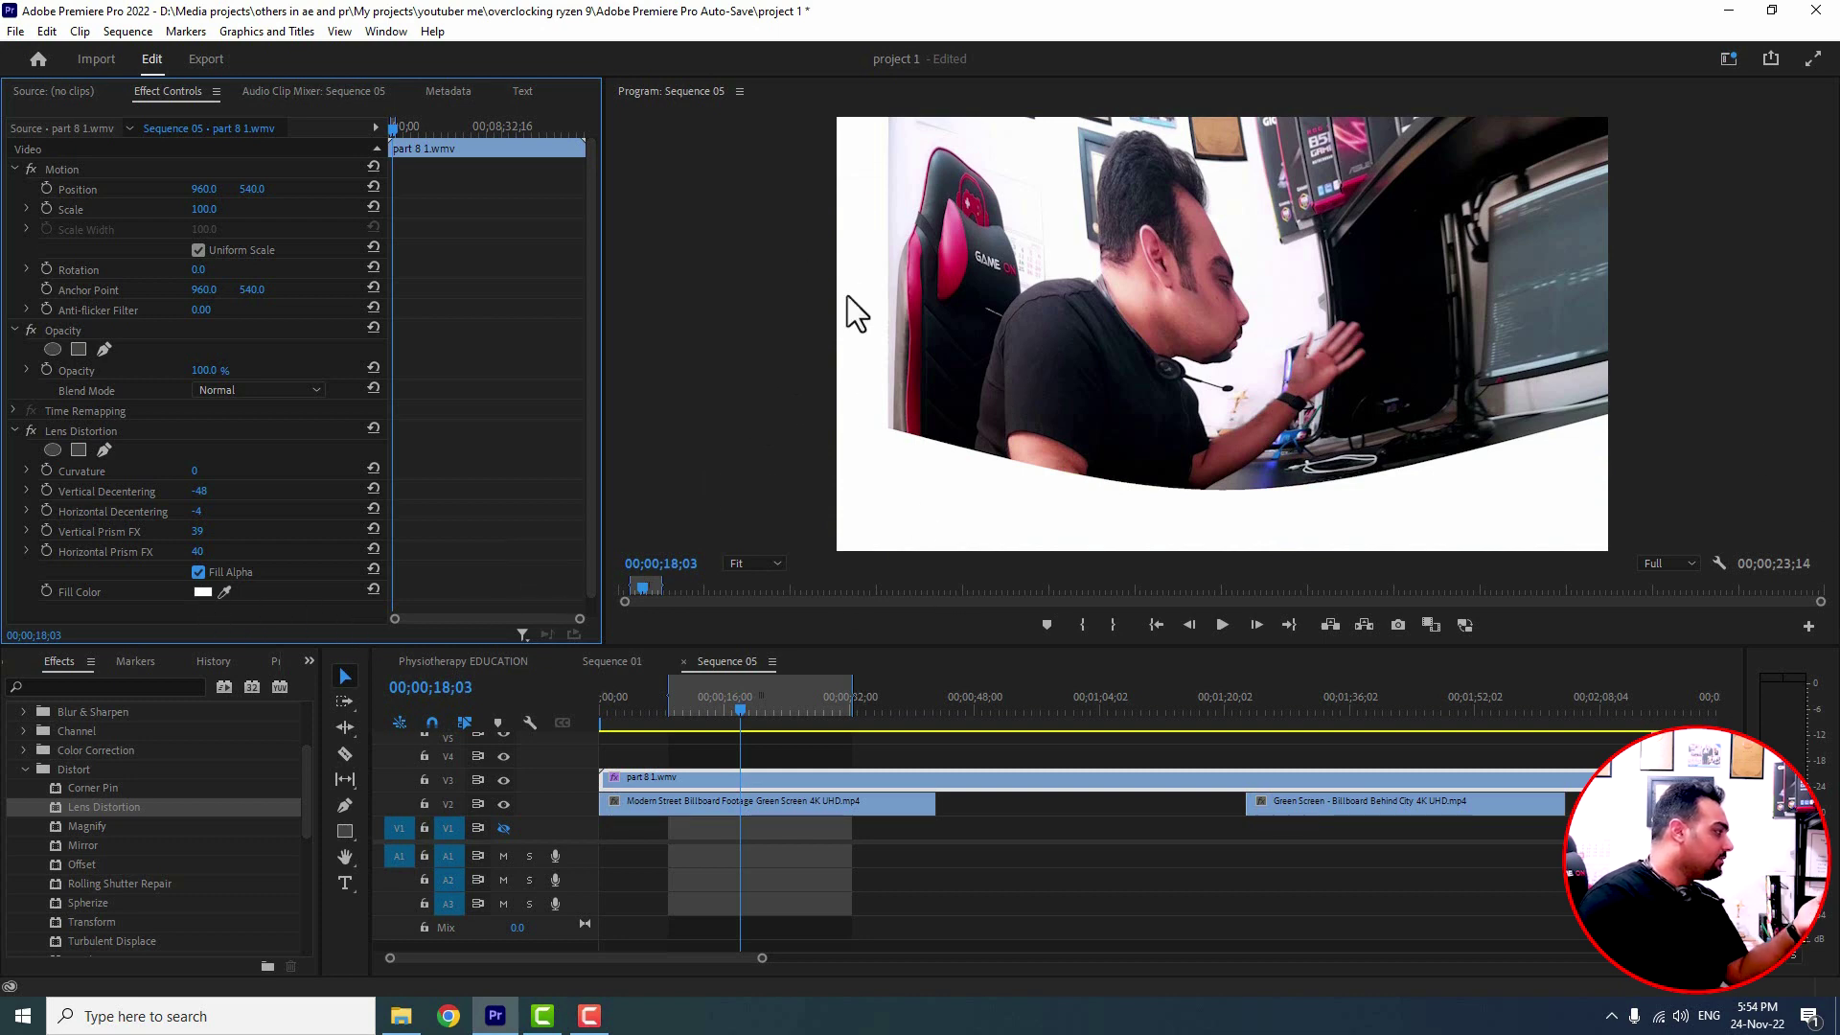
# Set the Lens Distortion fill colour to D0FD00 and raise Curvature to 100
pyautogui.click(203, 591)
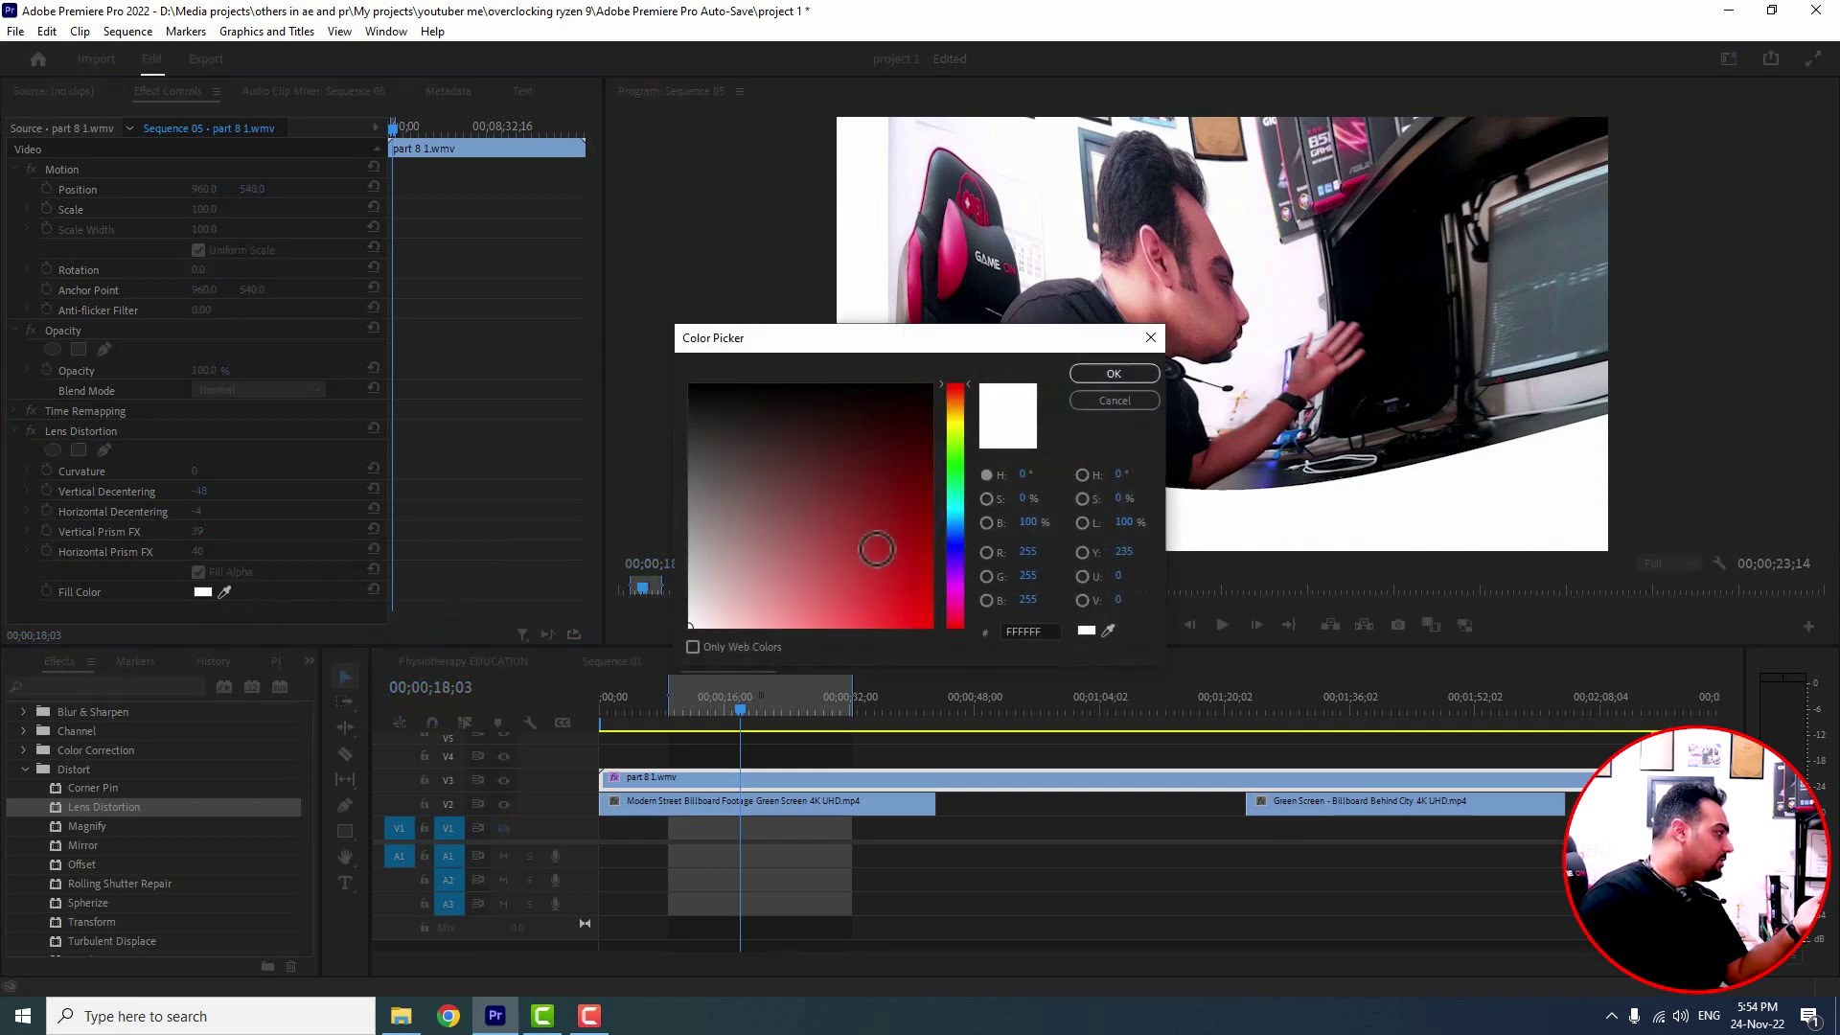
pyautogui.click(955, 431)
pyautogui.moveTo(903, 469); pyautogui.dragTo(954, 619)
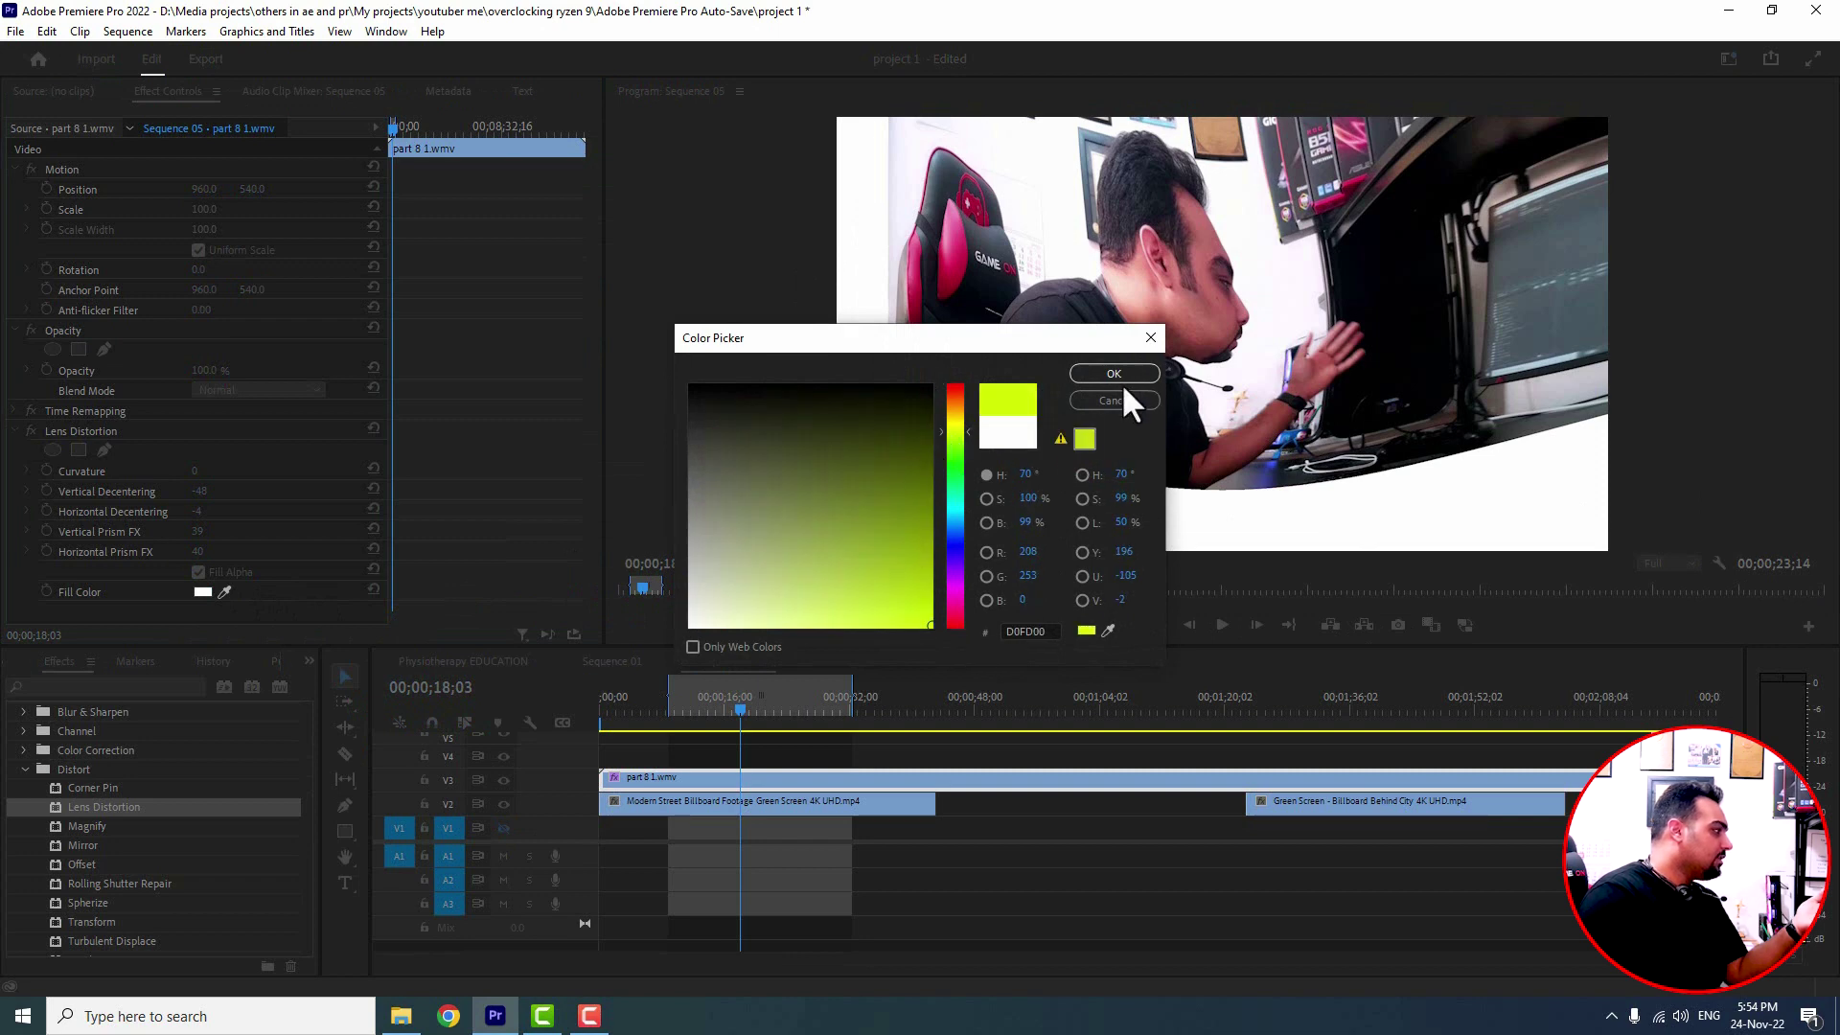
pyautogui.click(1117, 372)
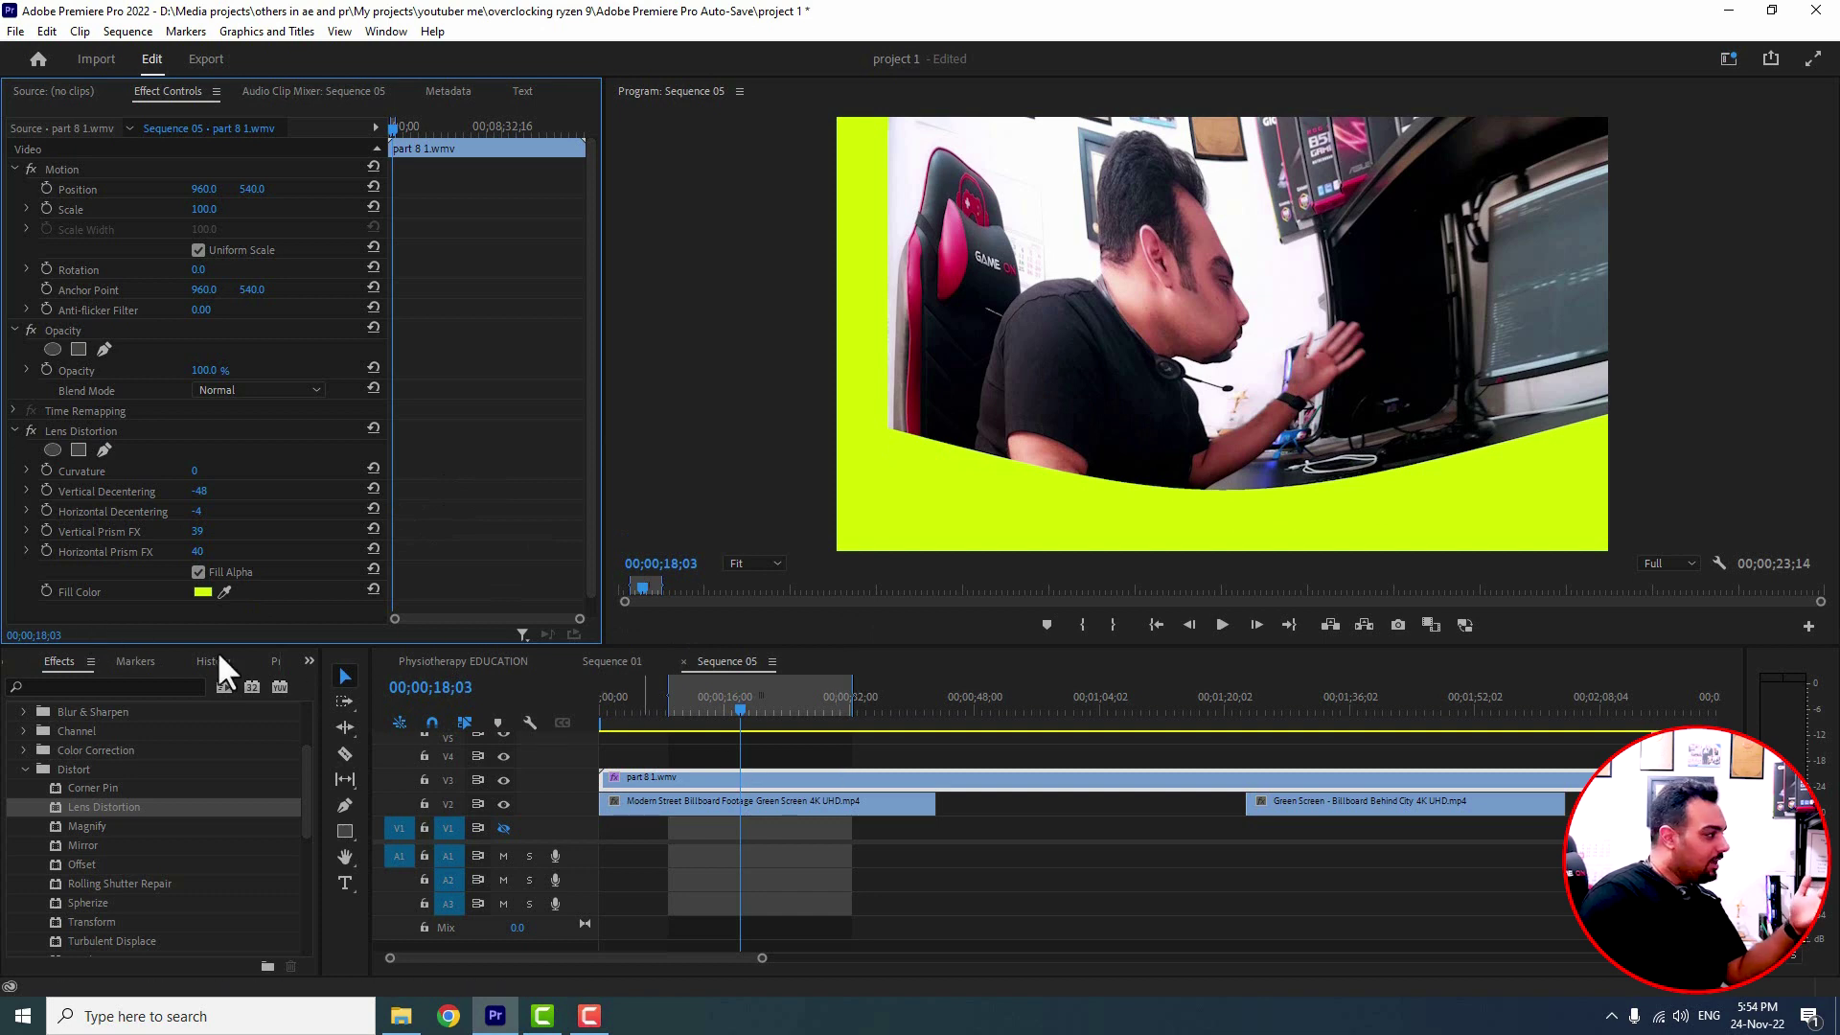
pyautogui.moveTo(198, 474); pyautogui.dragTo(273, 496)
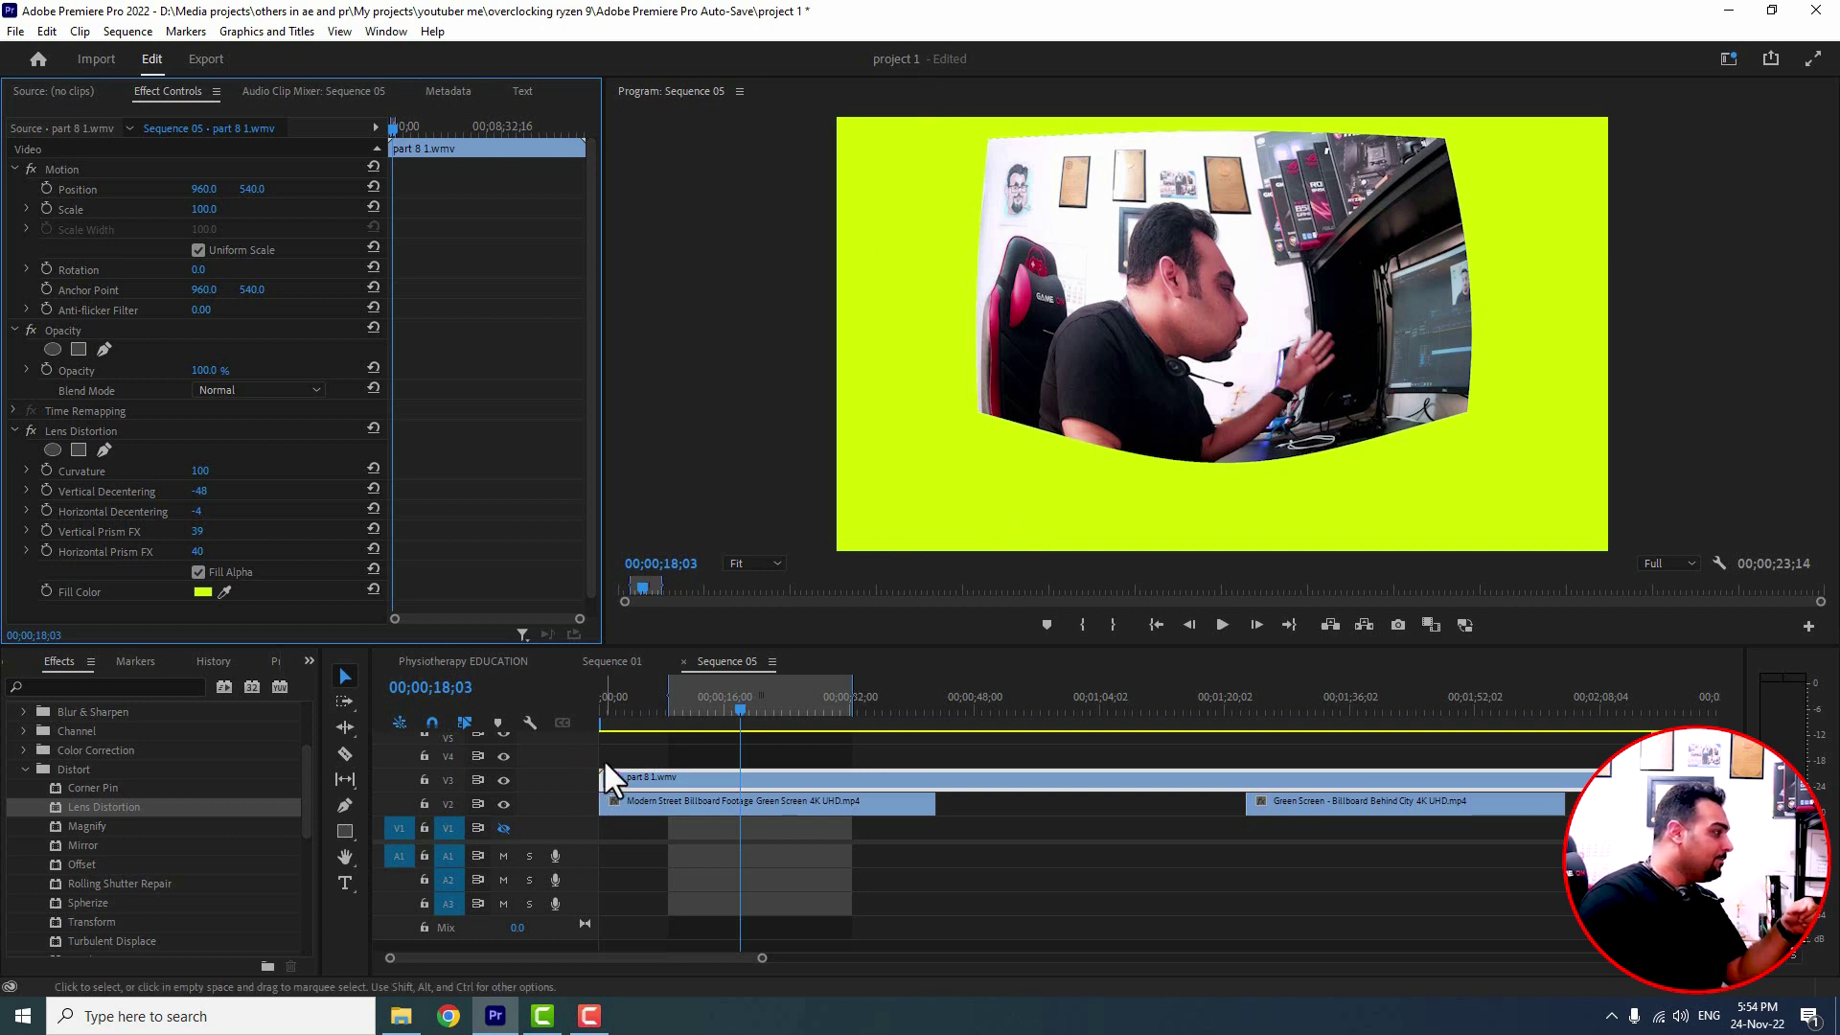
pyautogui.press('space')
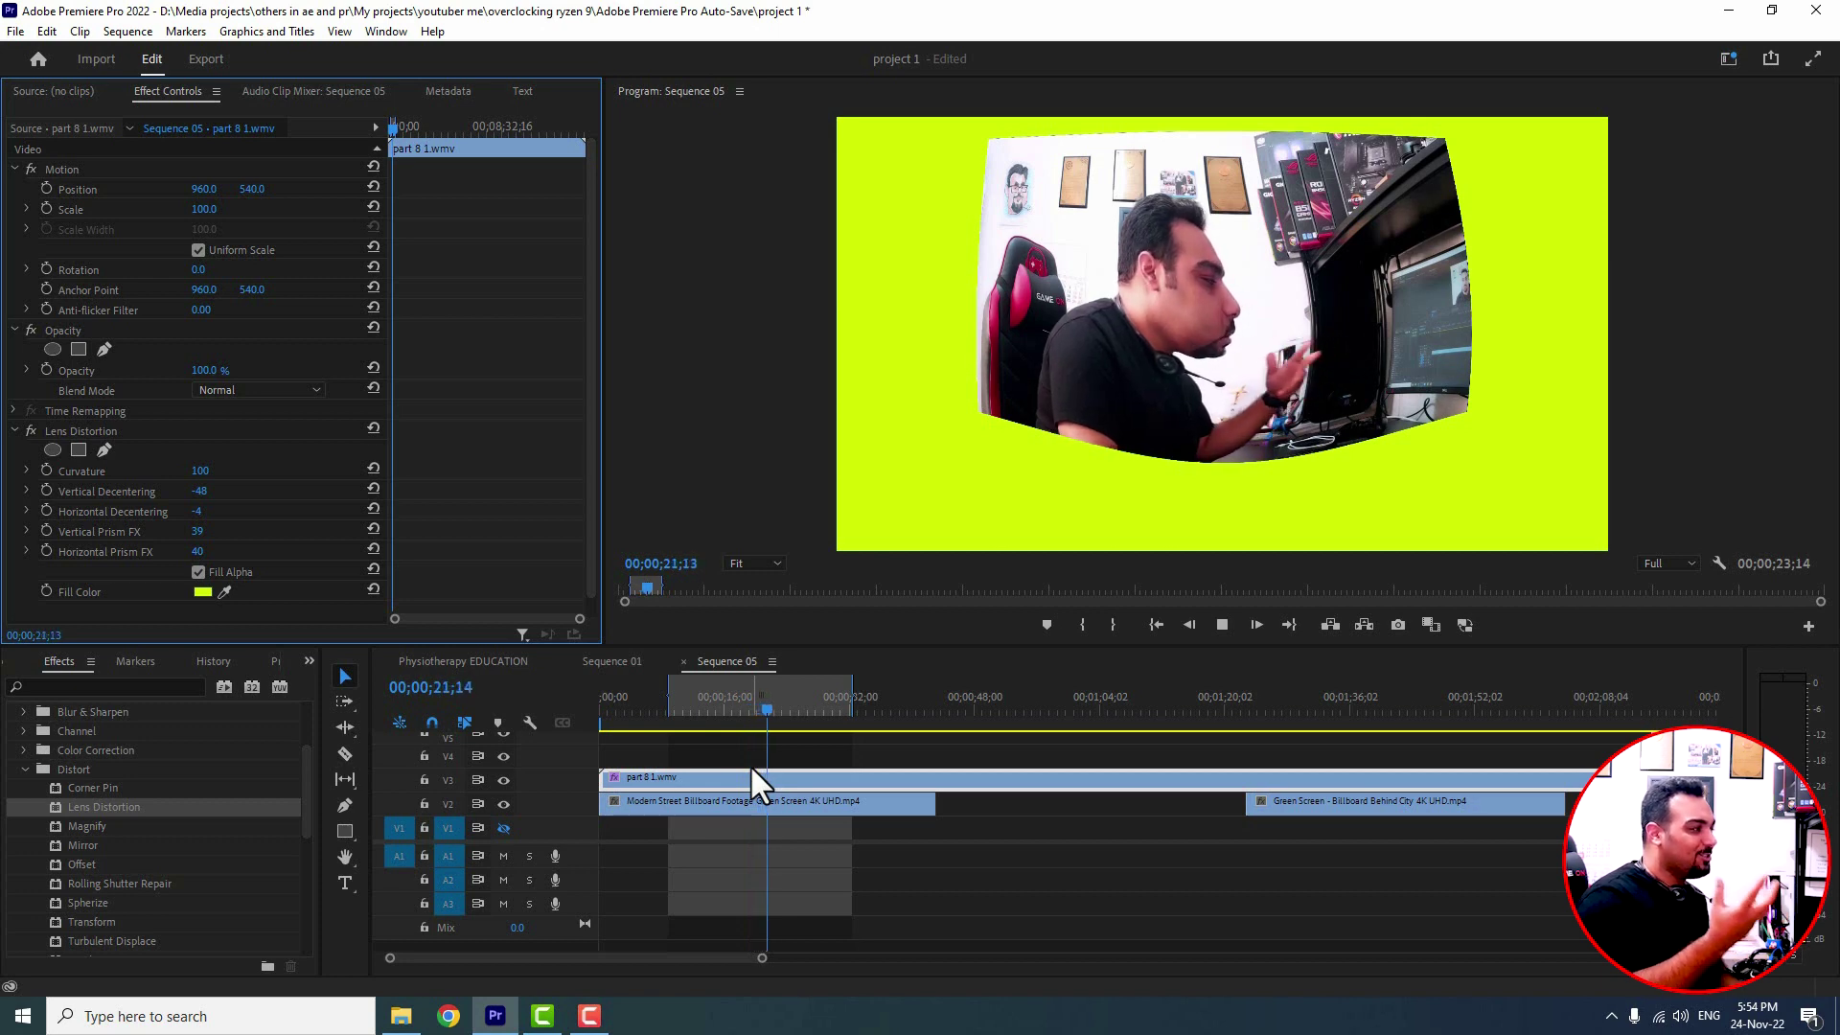
pyautogui.press('space')
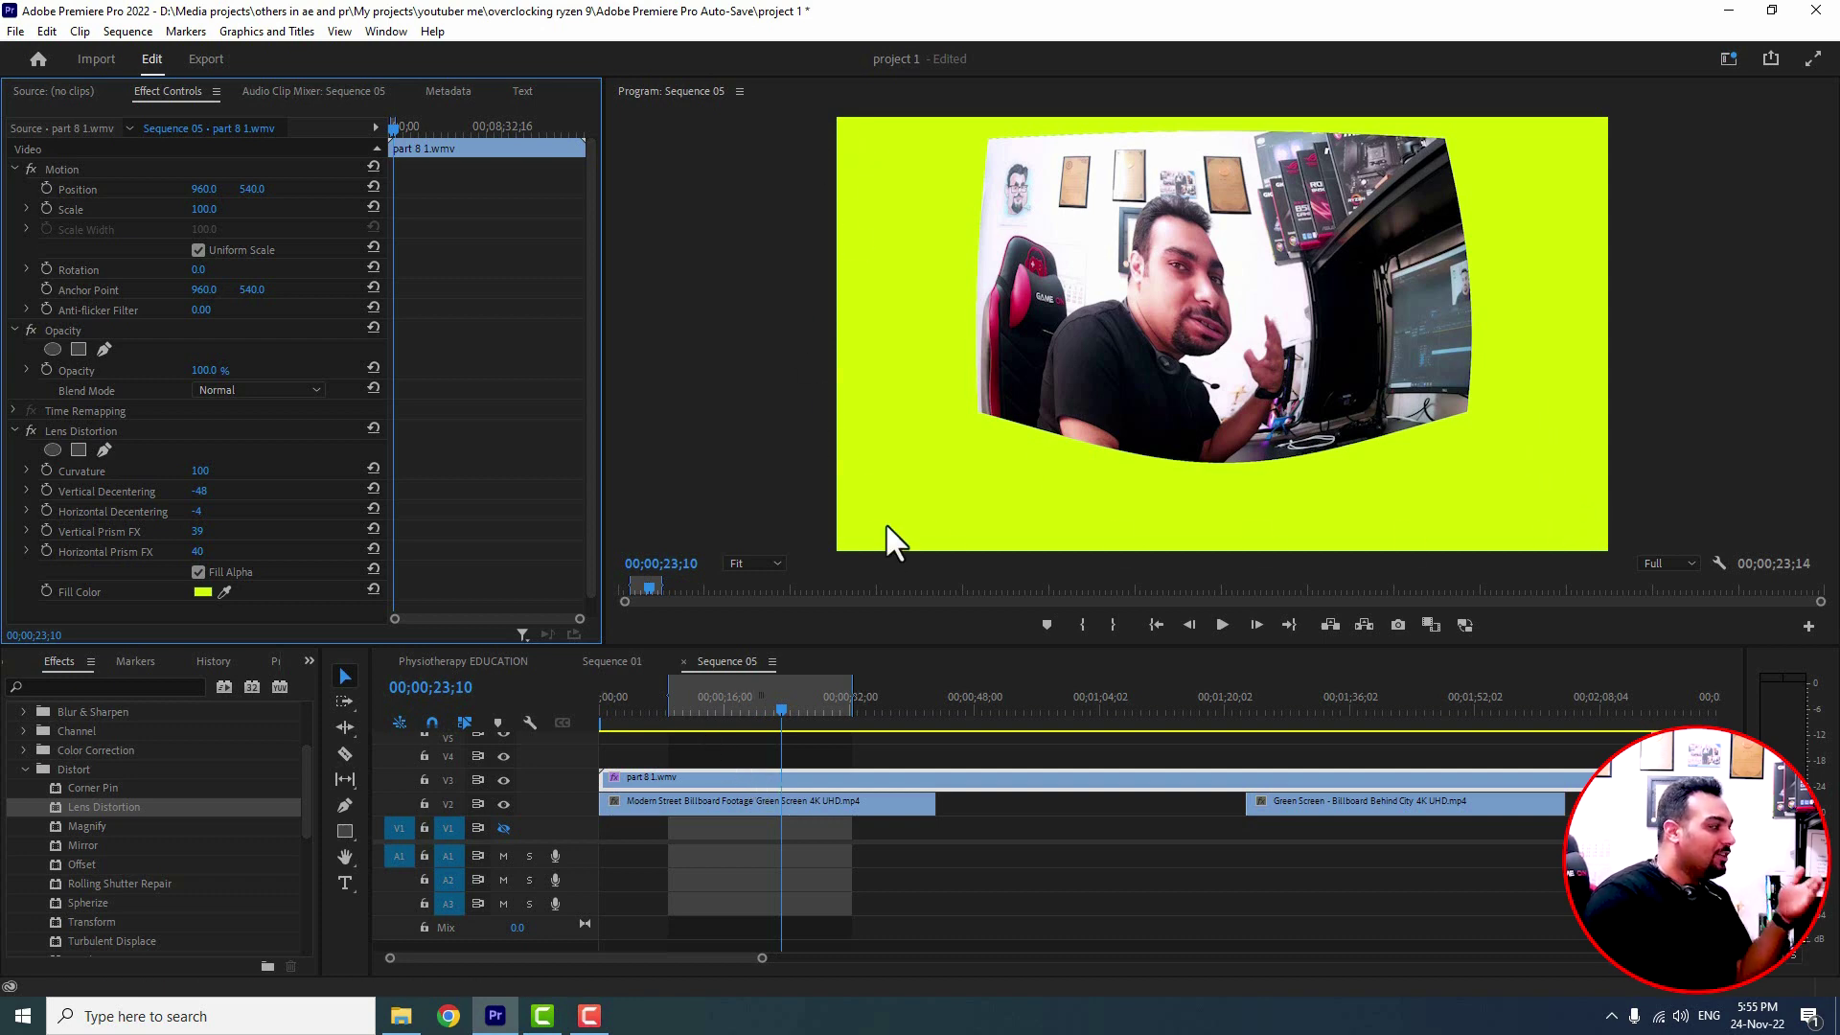
pyautogui.click(198, 572)
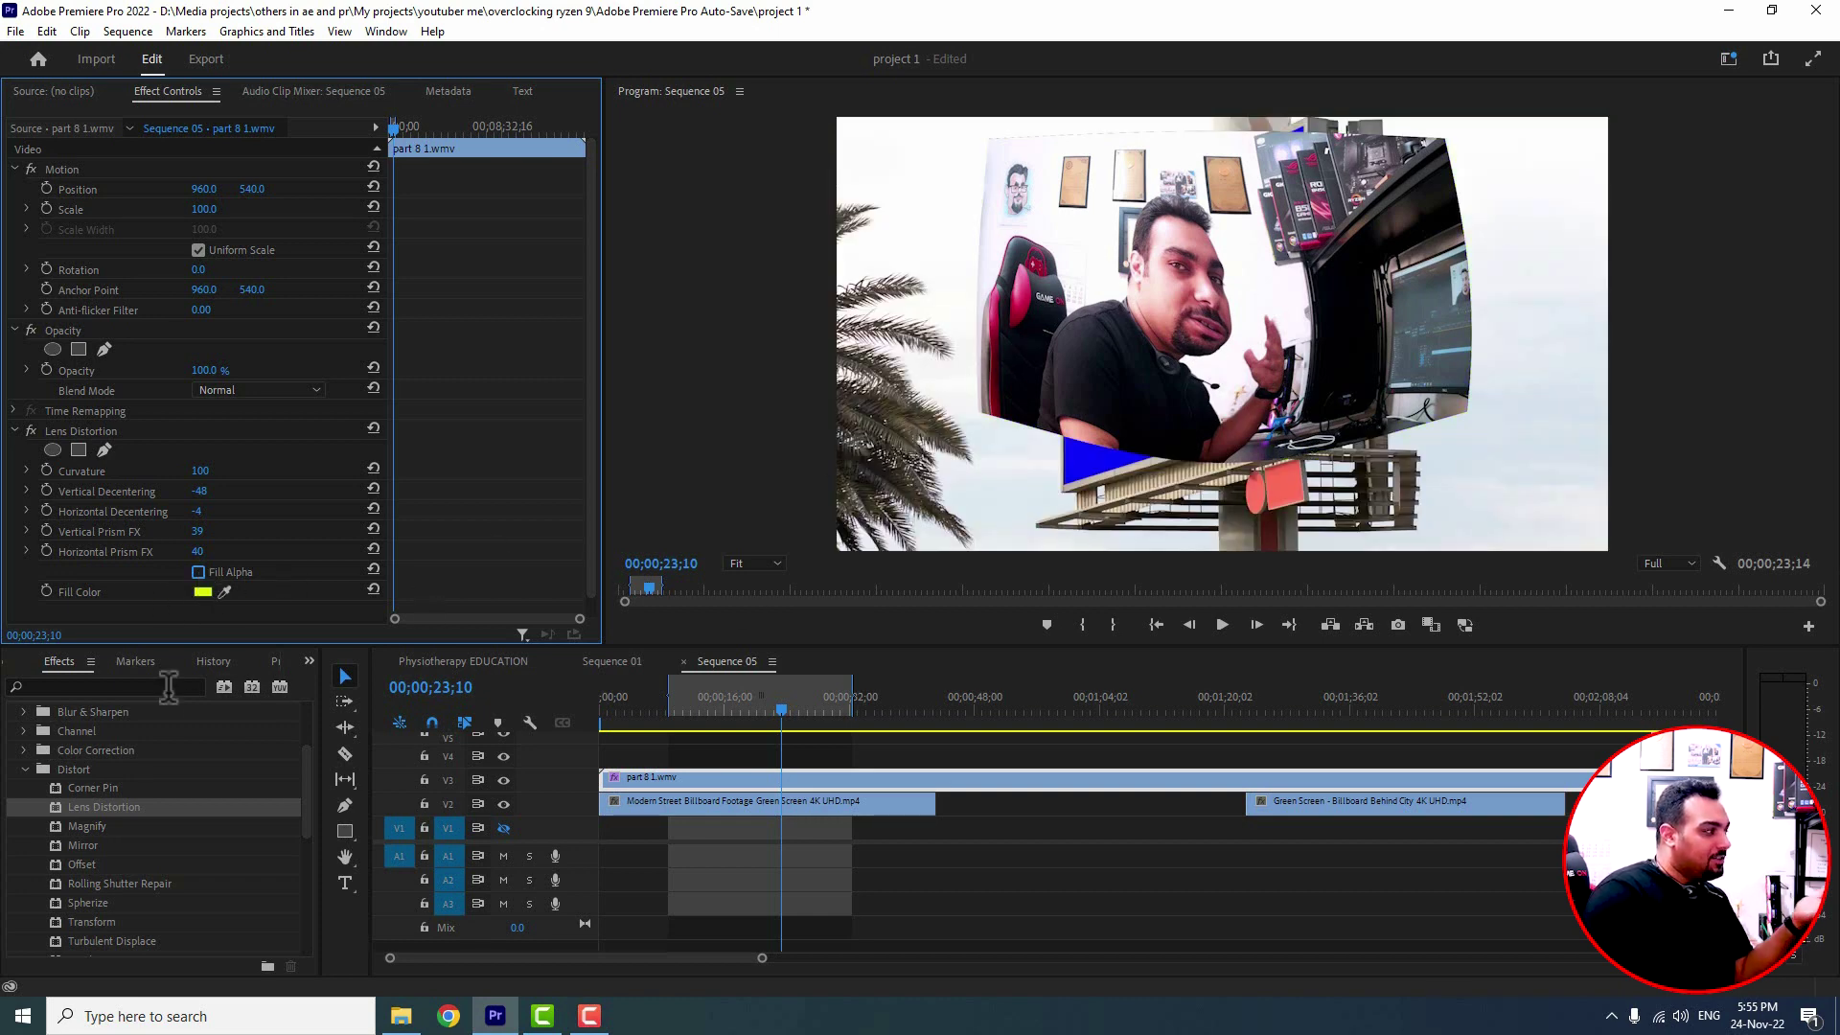
pyautogui.click(199, 572)
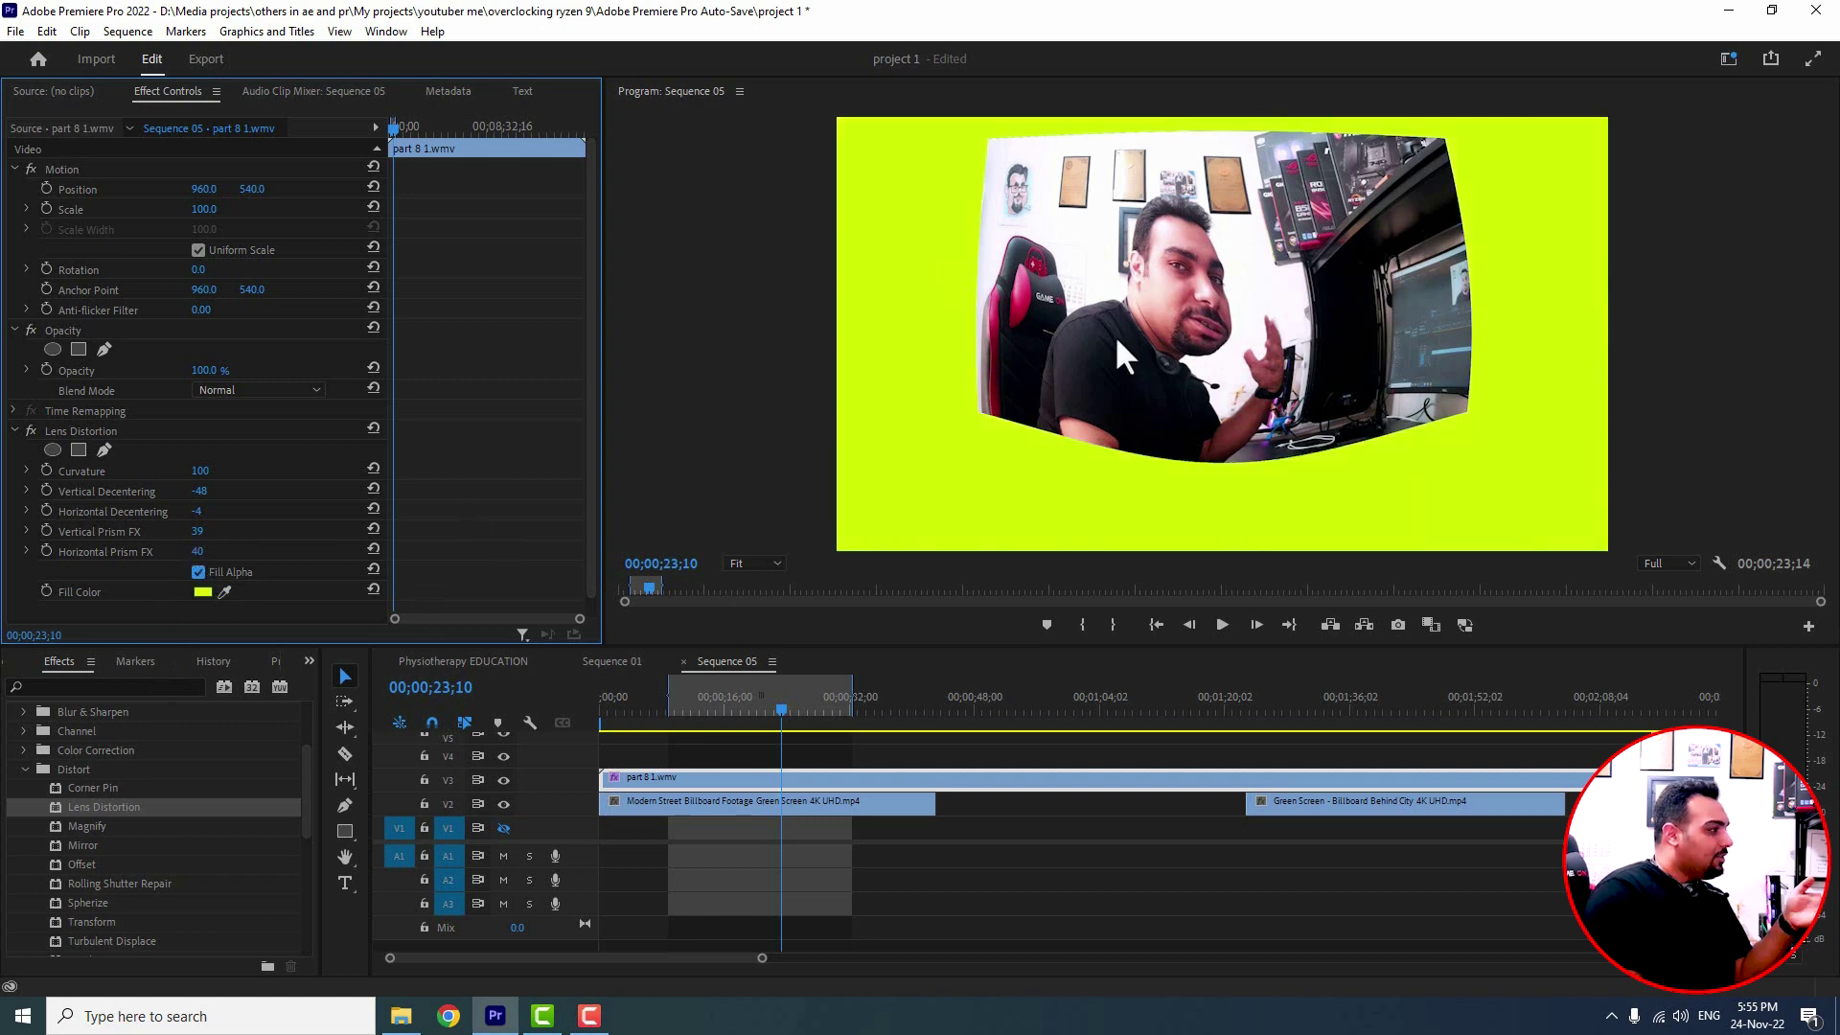